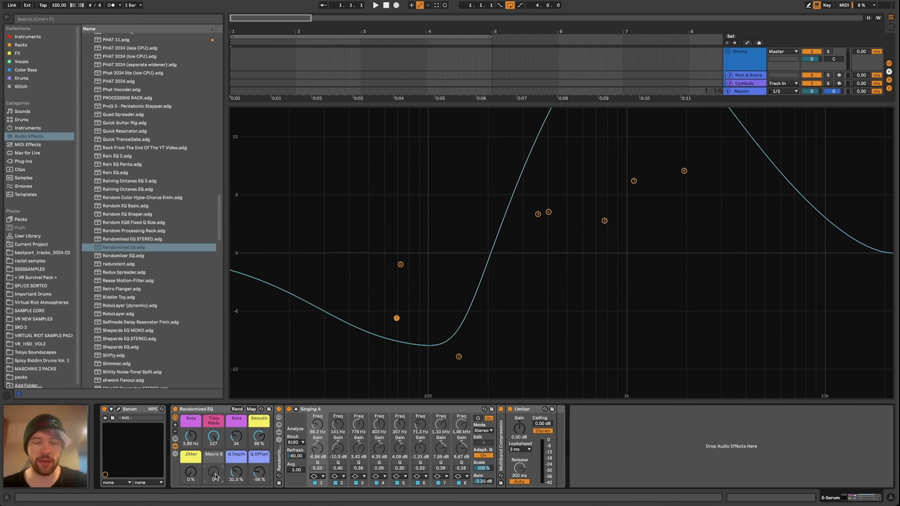
Collapse the Audio Effect Rack presets in the audio effects list and locate the LFO device
left_click(35, 136)
scroll(119, 97, "up", 1)
scroll(118, 97, "up", 10)
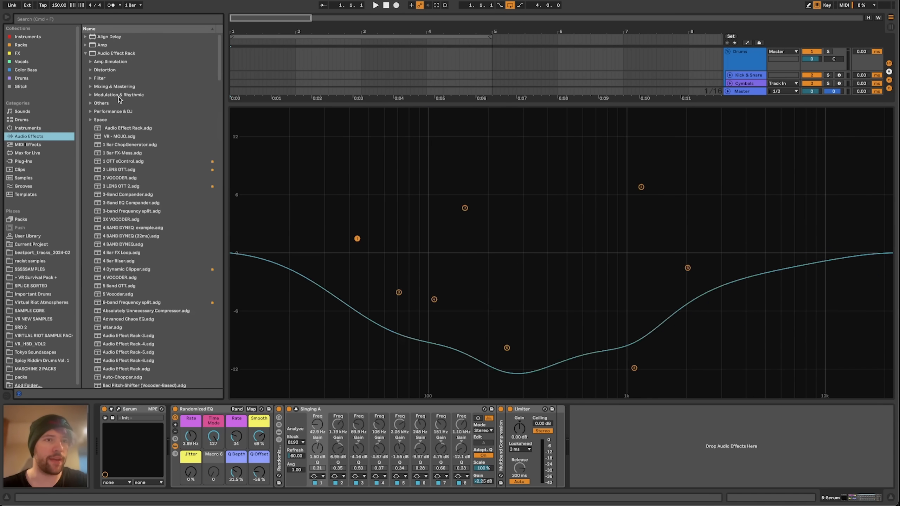
left_click(84, 53)
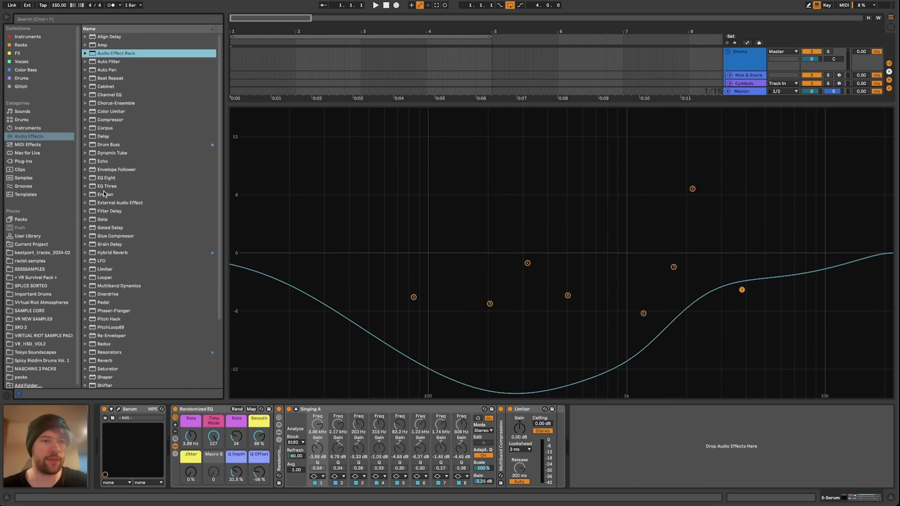
scroll(103, 213, "down", 2)
left_click(103, 243)
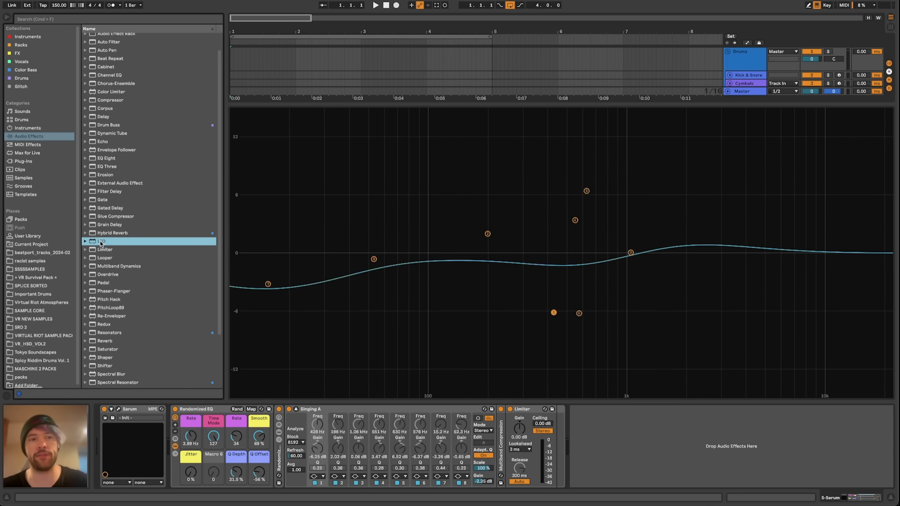
scroll(102, 252, "up", 2)
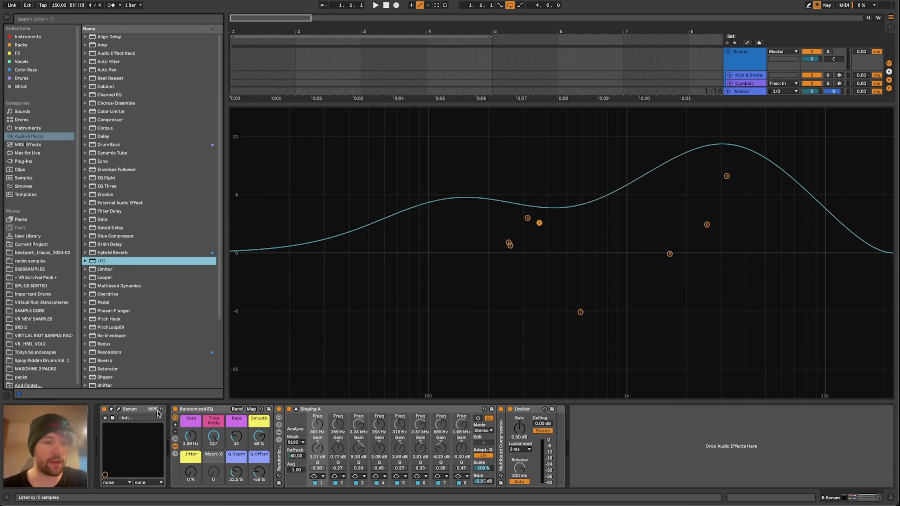
Bypass the Randomised EQ rack to check the dry Serum patch in its plugin window, and re-enable the rack
left_click(175, 409)
left_click(119, 409)
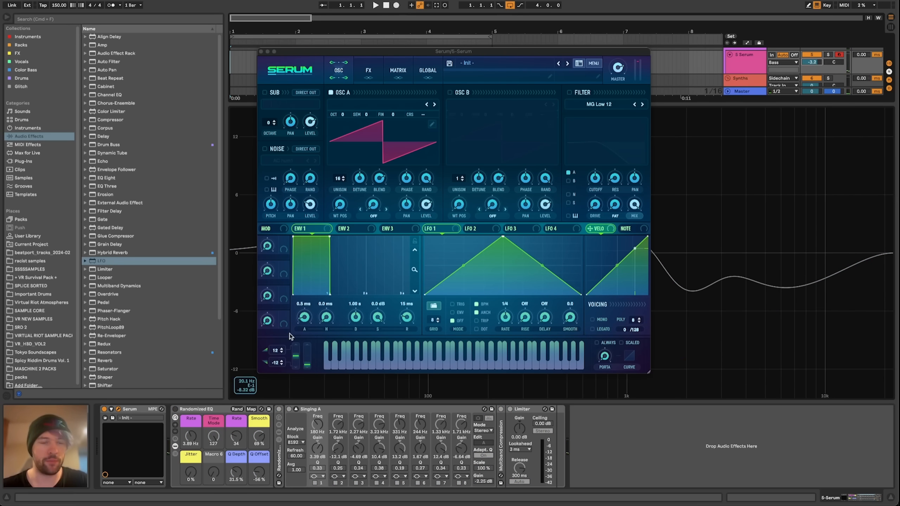
left_click(261, 51)
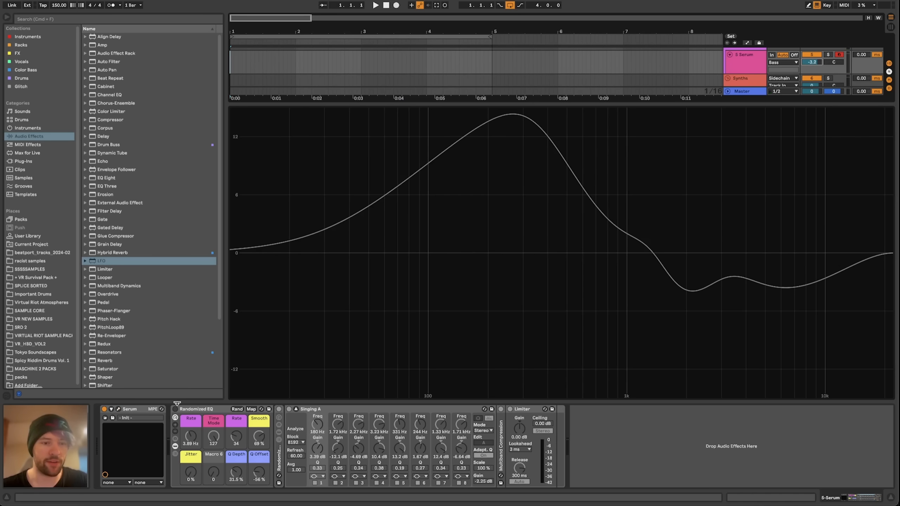
left_click(175, 409)
Set the rack EQ's scale to 200 % and bring the Smooth, second Rate and Time Mode macros down to 0
left_click_drag(483, 468, 483, 433)
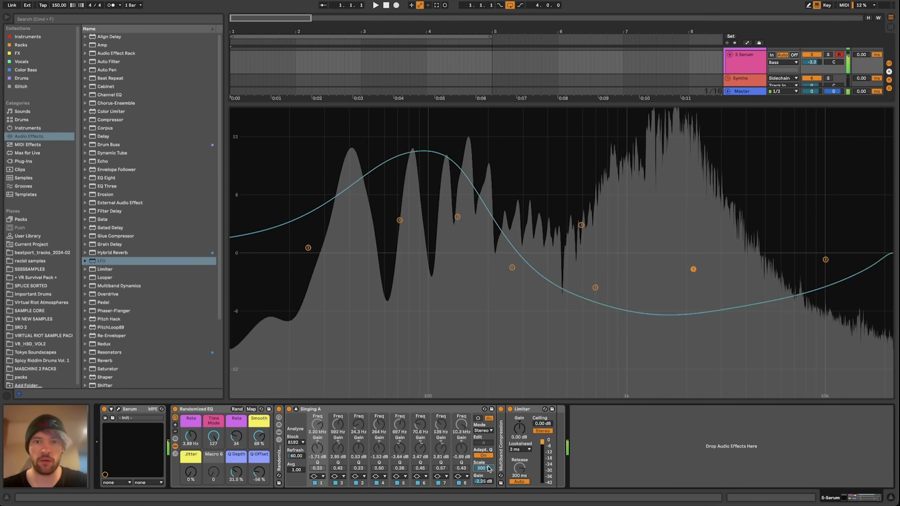
left_click_drag(259, 437, 259, 415)
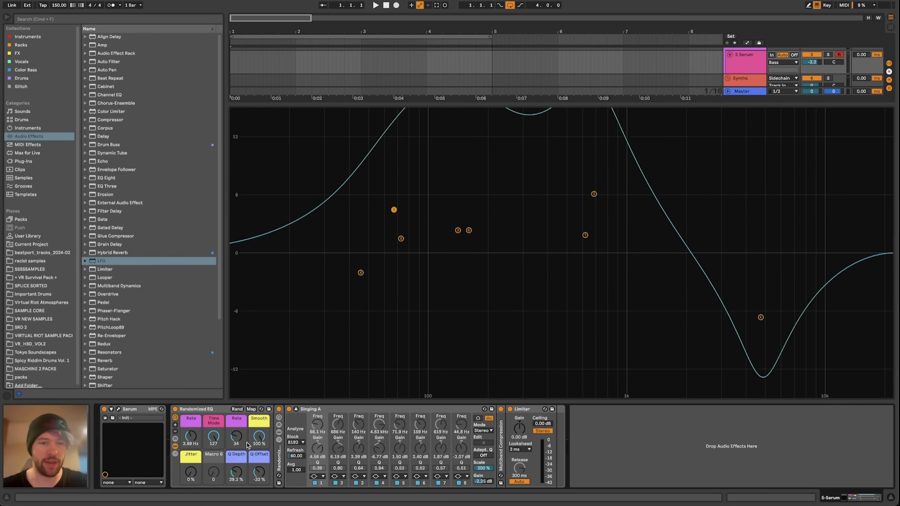
left_click_drag(259, 436, 259, 493)
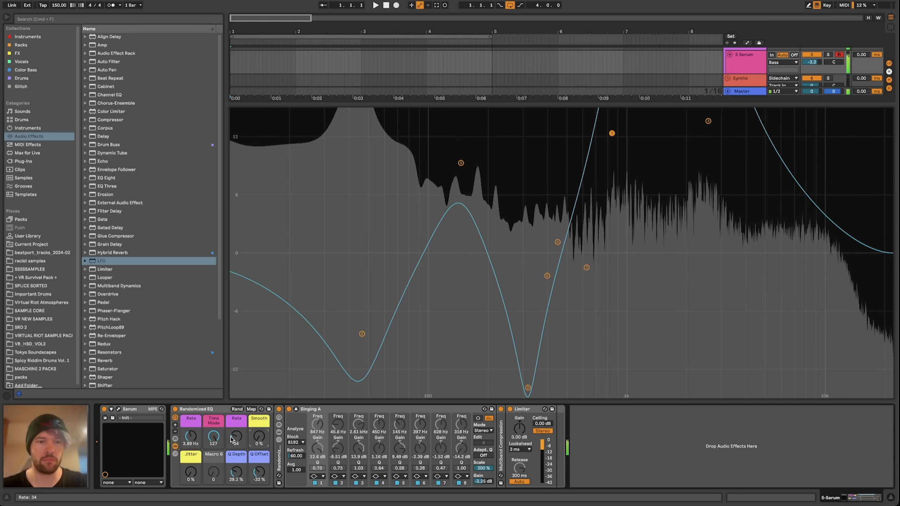
mouse_move(235, 436)
left_mouse_down()
mouse_move(235, 427)
mouse_move(235, 453)
left_mouse_up()
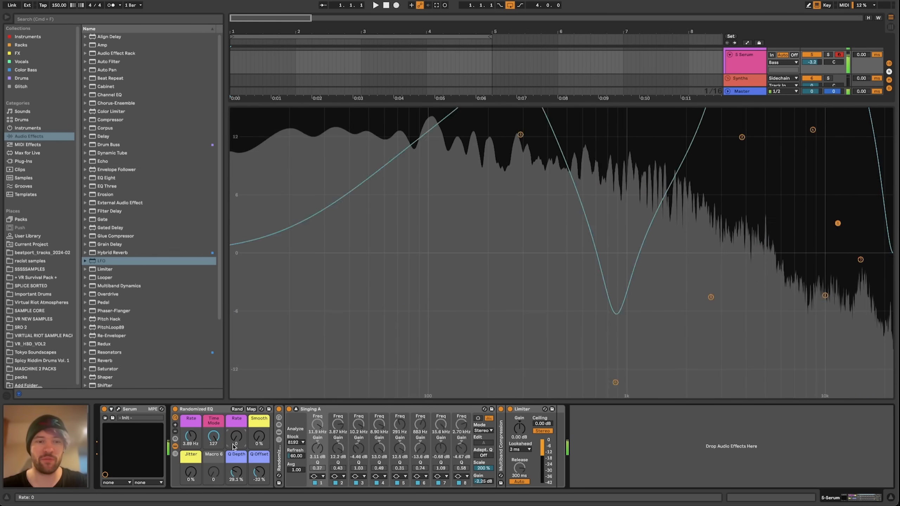
left_click_drag(213, 437, 203, 465)
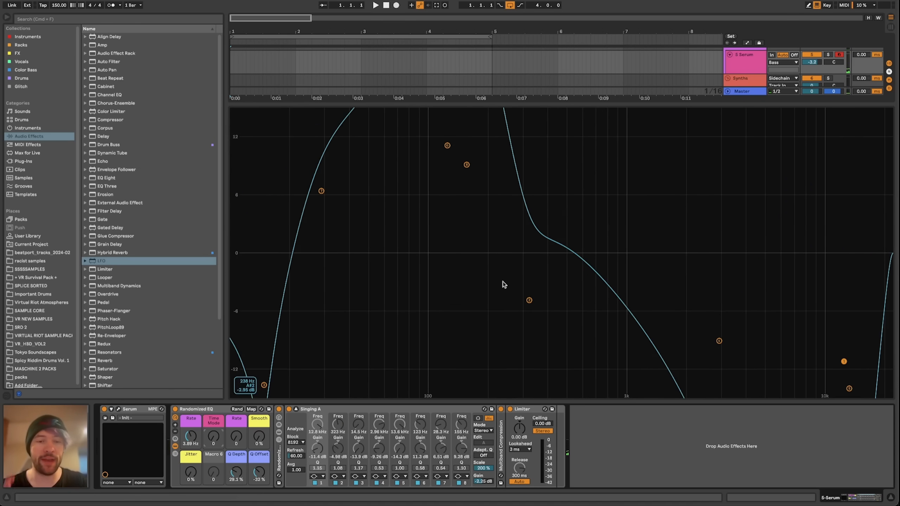
Remove the Randomised EQ rack from the Serum track and close the Serum plugin window
left_click(223, 409)
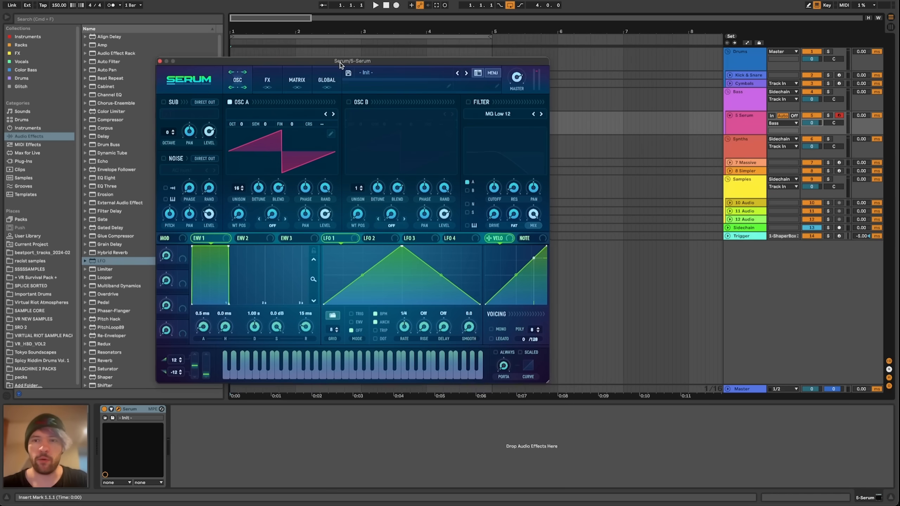
left_click_drag(340, 64, 430, 47)
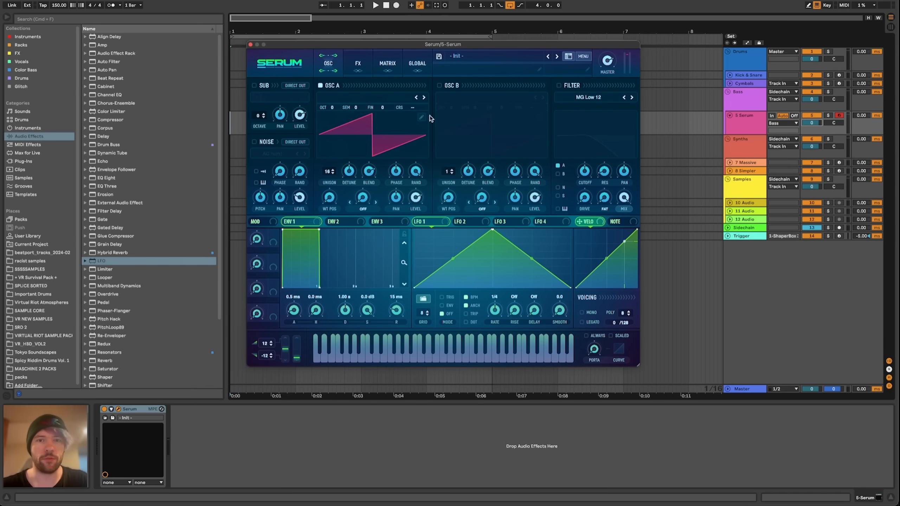
left_click(251, 44)
Load the Singing A formant preset of EQ Eight onto the Serum track
scroll(166, 122, "down", 1)
left_click(84, 178)
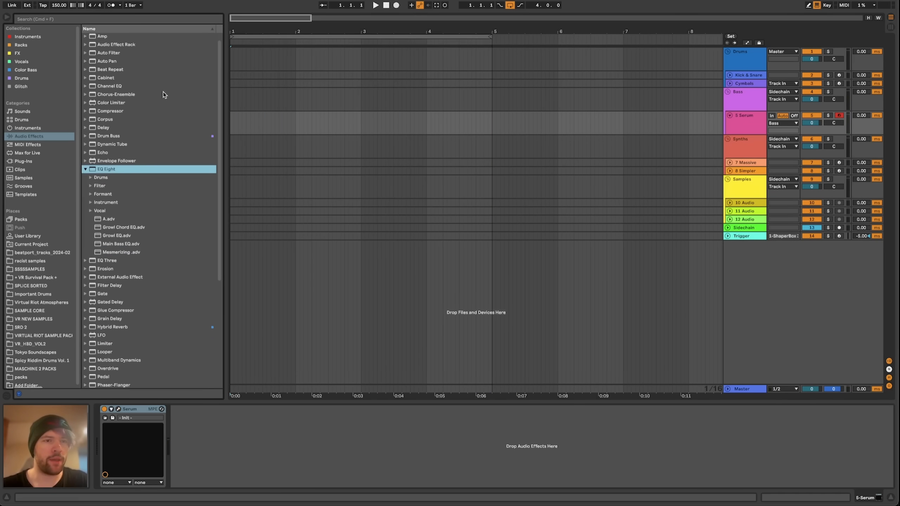
left_click(90, 194)
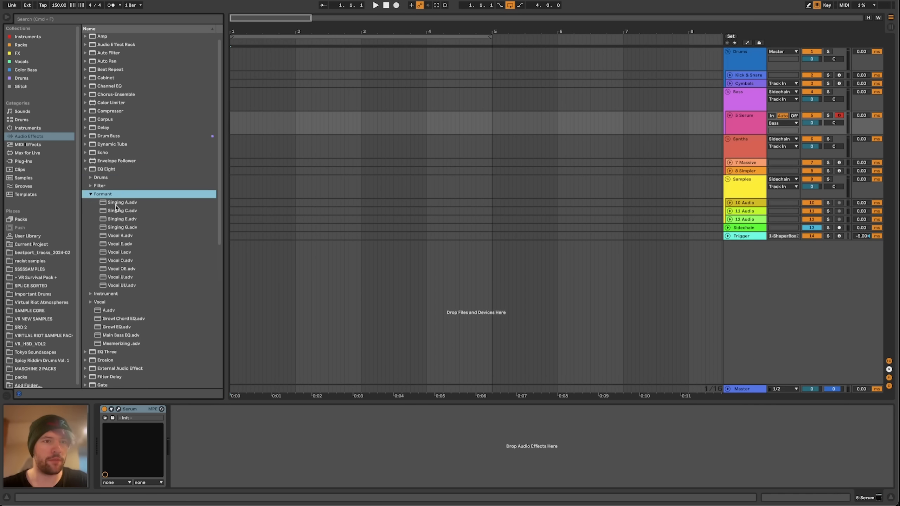
left_click(115, 203)
left_click(122, 211)
left_click(122, 218)
left_click(123, 227)
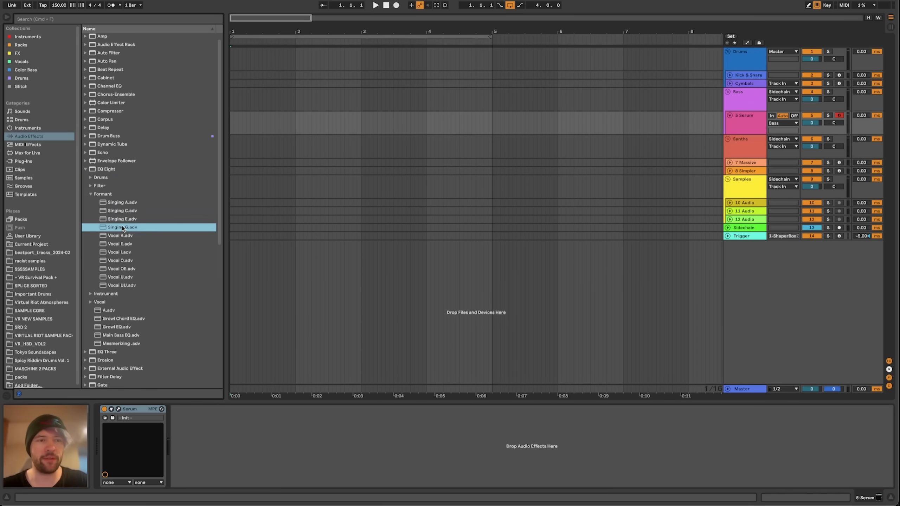
left_click(114, 203)
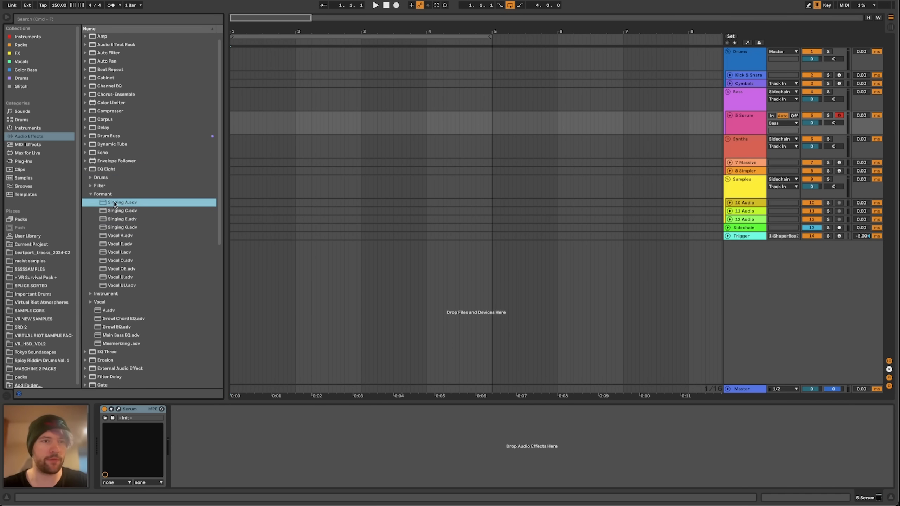
Flatten all eight bands of the Singing A EQ by lowering their gain to 0.48 dB
left_click_drag(244, 442, 368, 396)
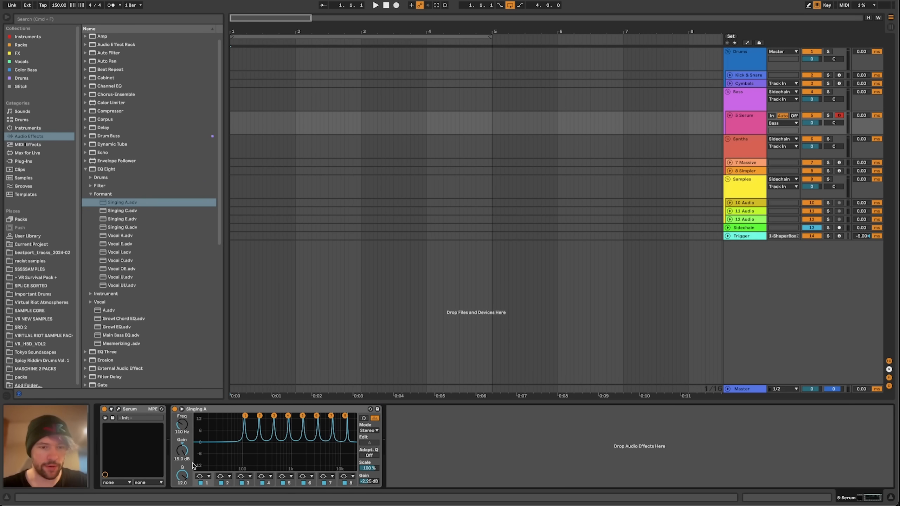
left_click_drag(182, 450, 181, 471)
left_click(286, 408)
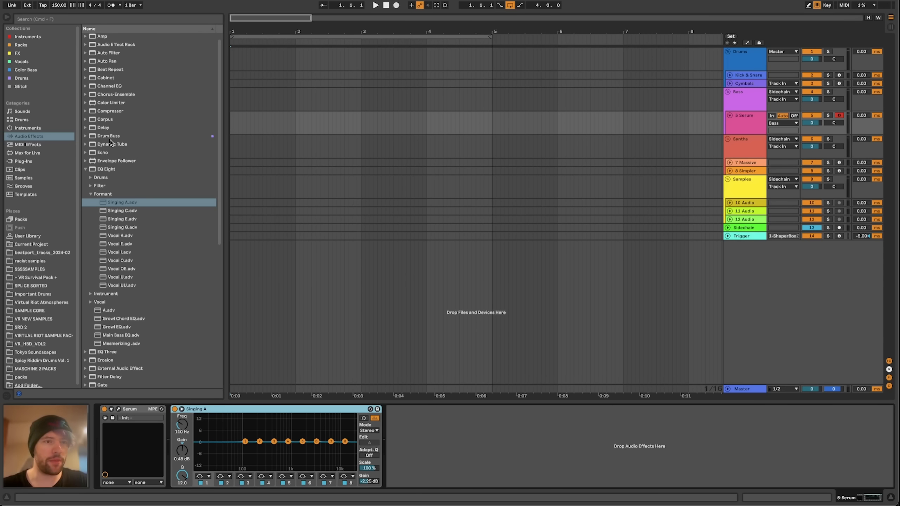
Insert an LFO device between Serum and the Singing A EQ
left_click(85, 168)
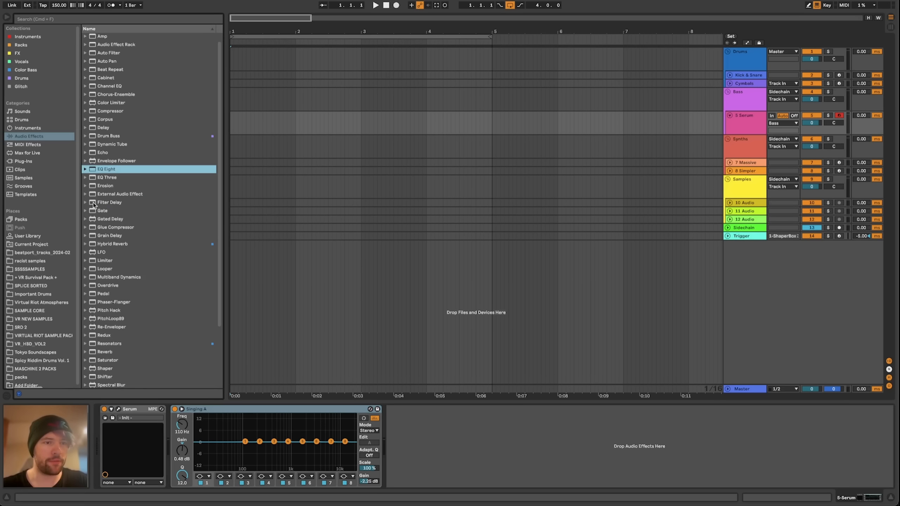
left_click(99, 253)
left_click_drag(173, 446, 174, 450)
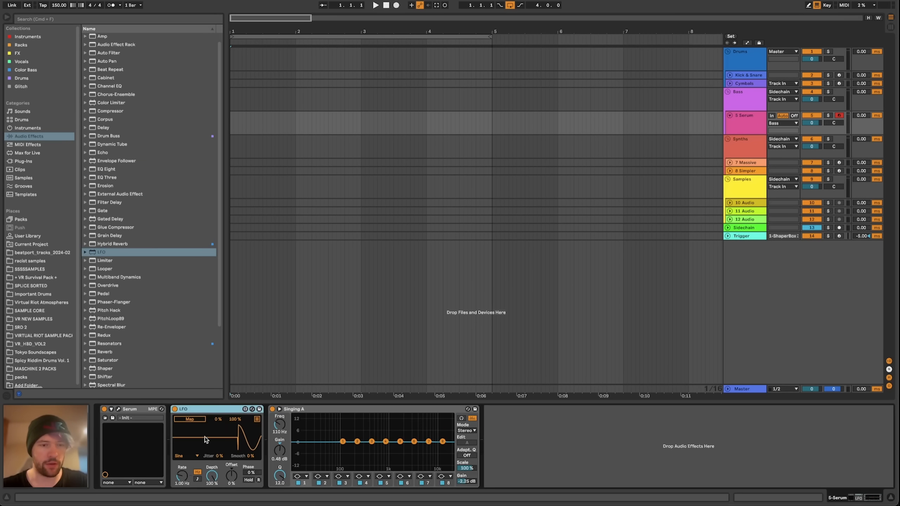
Keep the LFO rate in Hz, set its depth to 54.3 % and change its waveform to Random
left_click(197, 479)
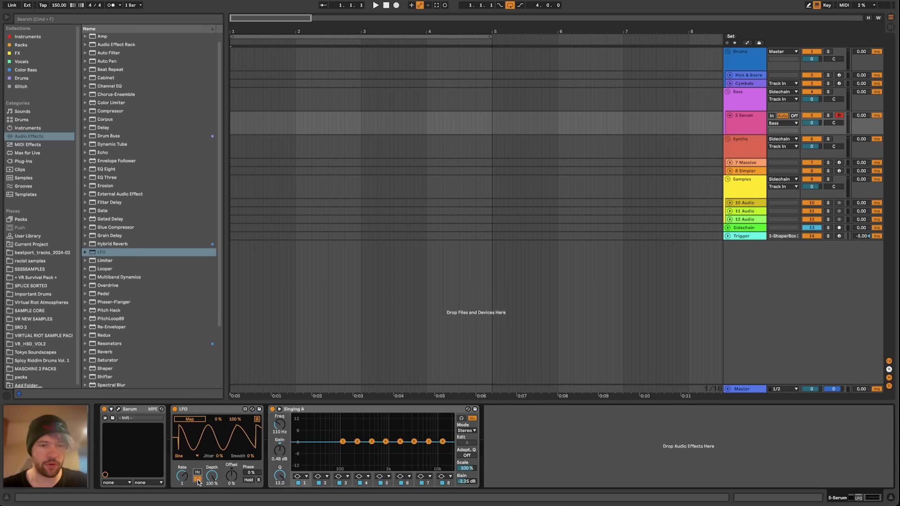
left_click(198, 472)
left_click_drag(212, 475, 211, 493)
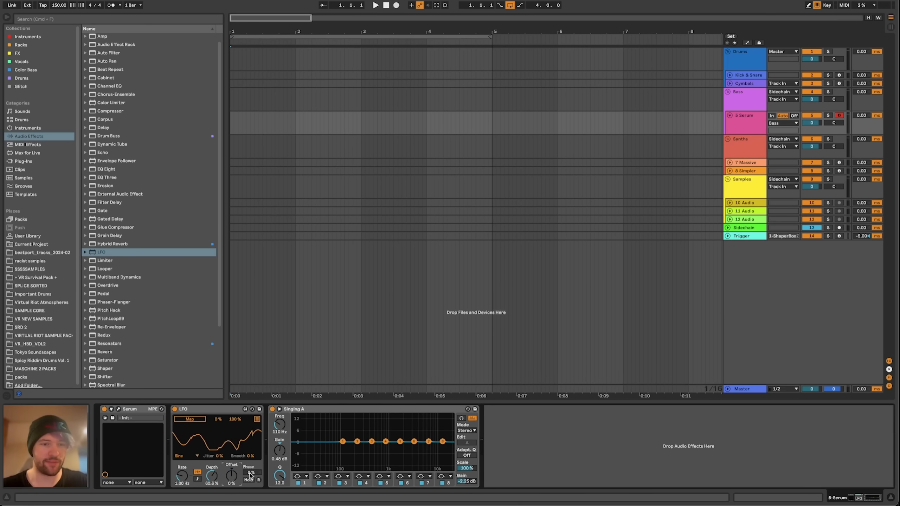
left_click_drag(252, 472, 215, 478)
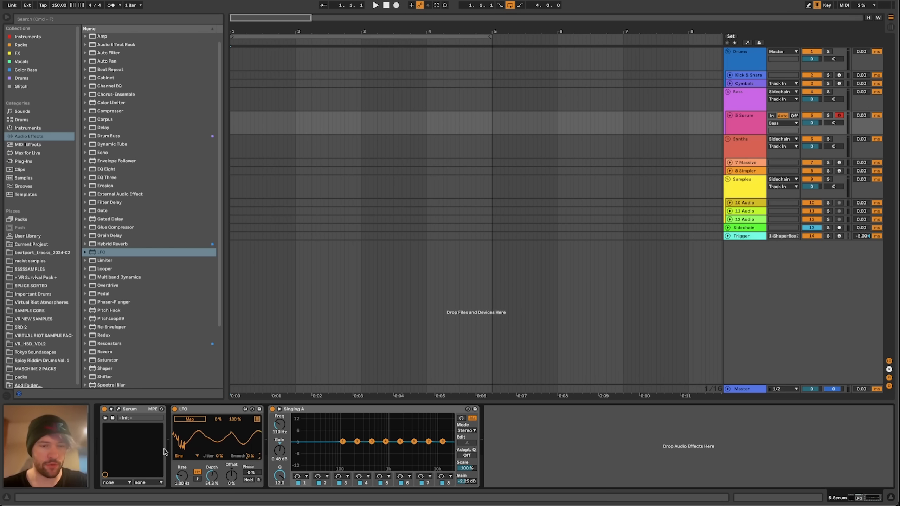
left_click(183, 457)
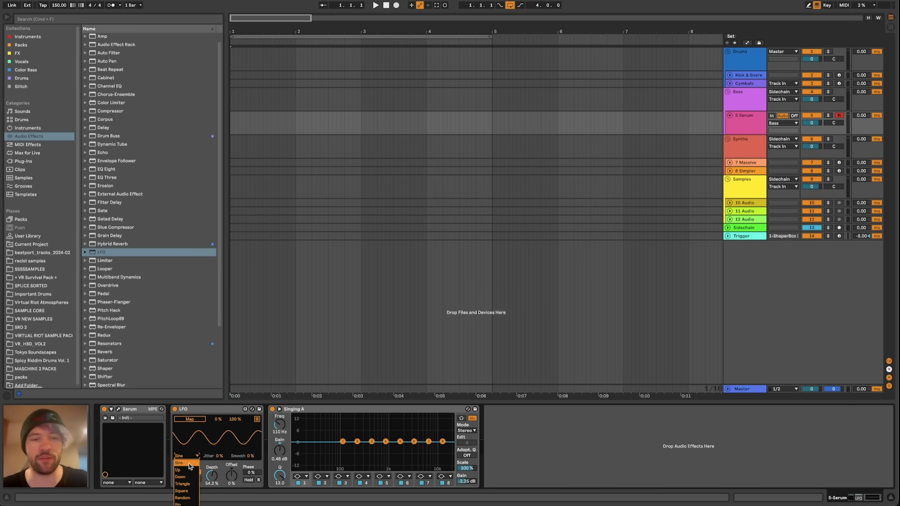
left_click(188, 498)
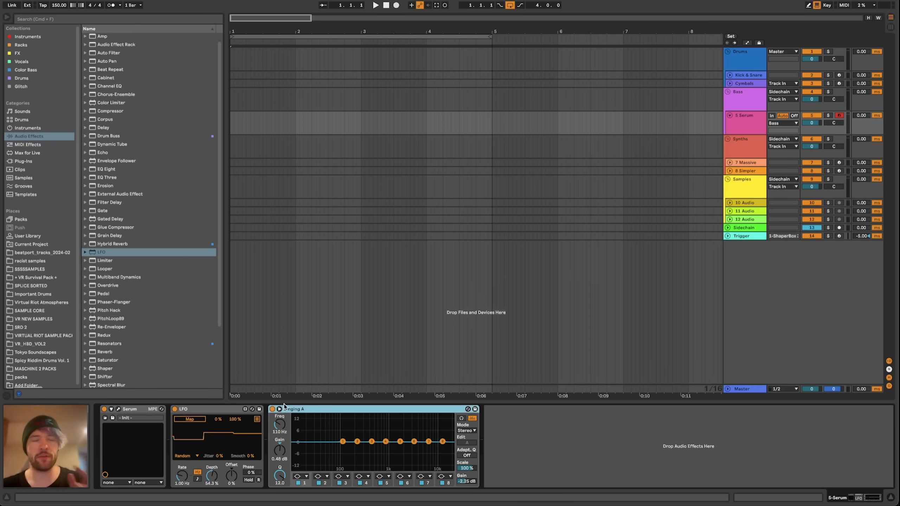
Show the Singing A EQ in the expanded display and set all eight bands to a Q of 3.55 and a gain of 0 dB
left_click(279, 409)
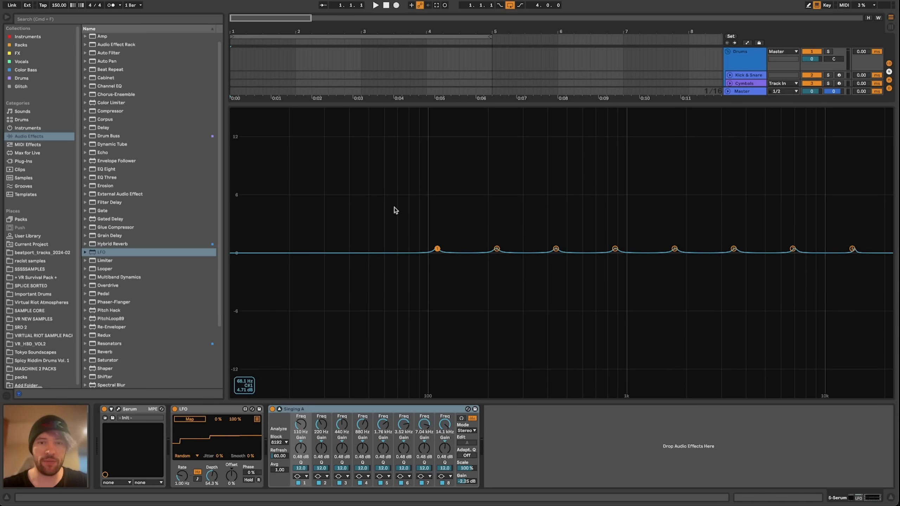
left_click_drag(388, 205, 896, 279)
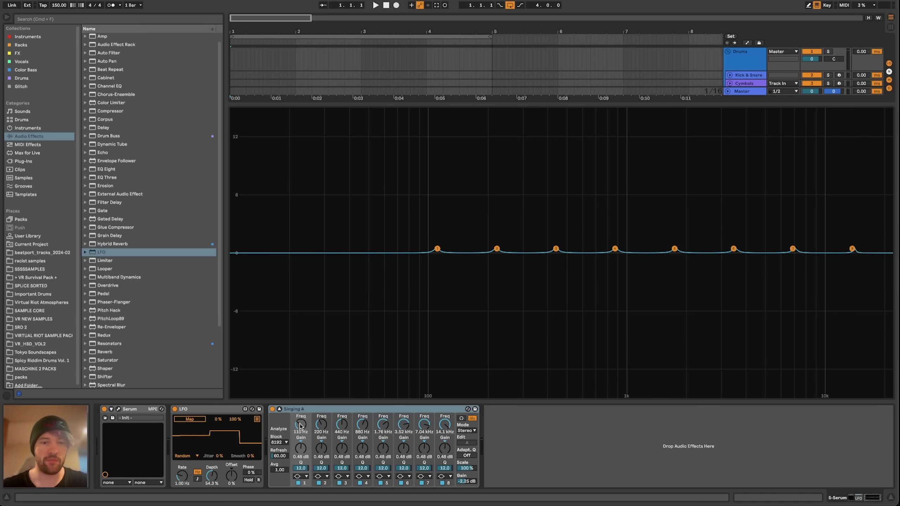
left_click_drag(301, 448, 301, 433)
left_click_drag(306, 471, 306, 493)
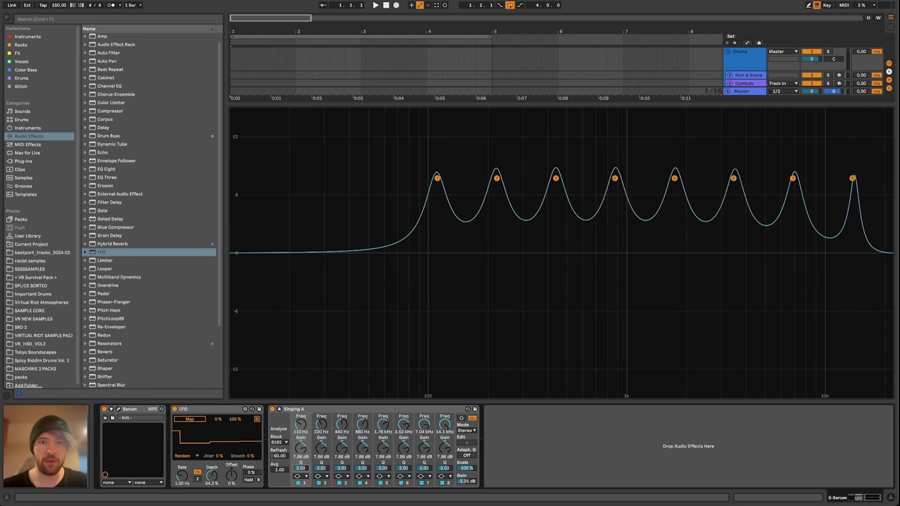
left_click(292, 417)
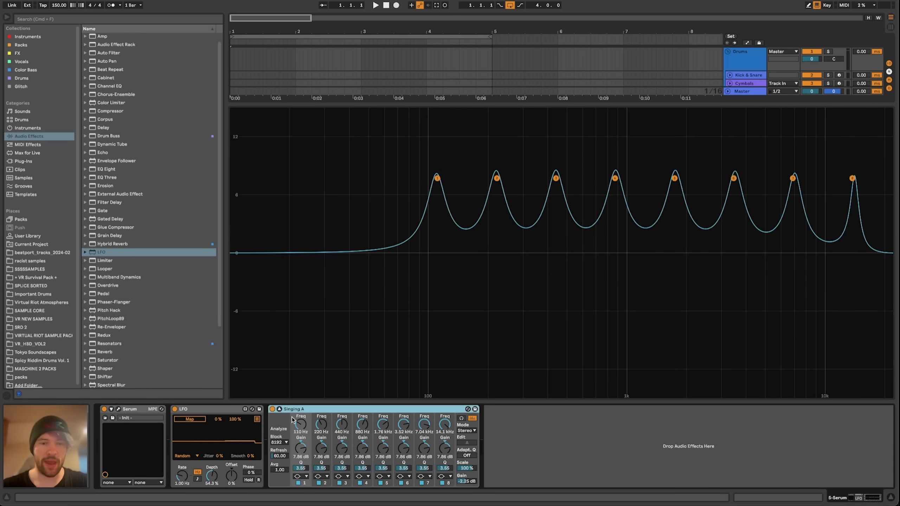
left_click(233, 411)
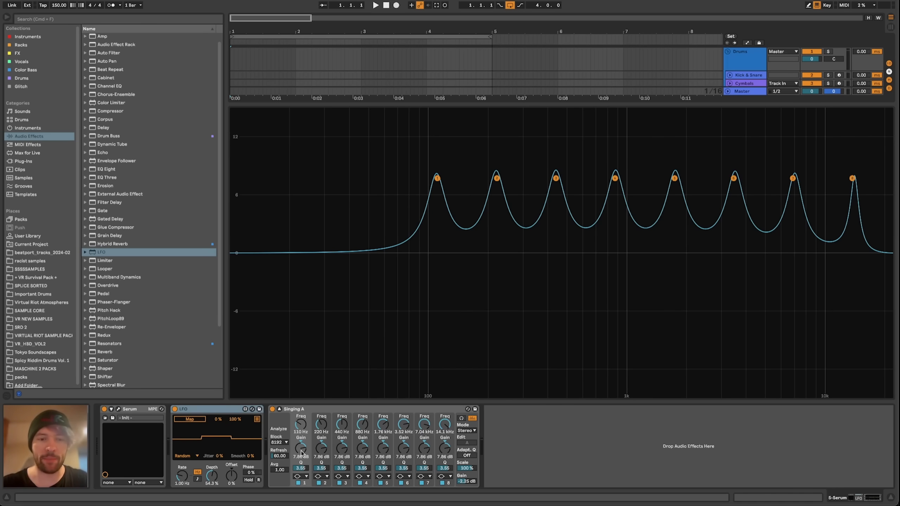
left_click_drag(300, 450, 301, 451)
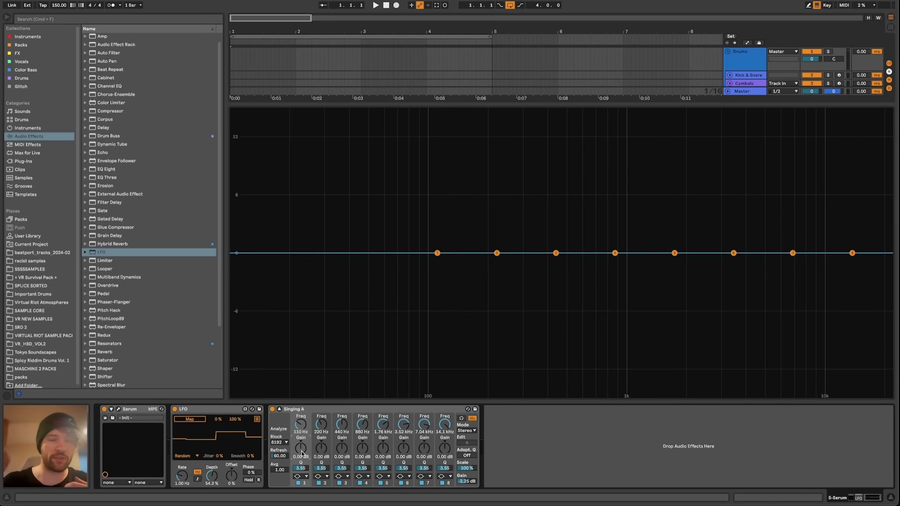
Map the LFO to the frequency of EQ band 6, and clear that mapping
left_click(235, 409)
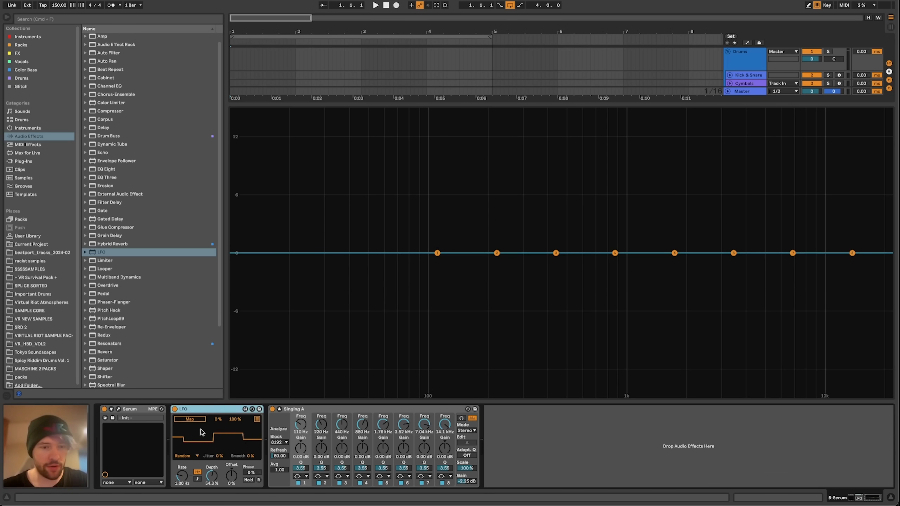
left_click(189, 418)
left_click(403, 423)
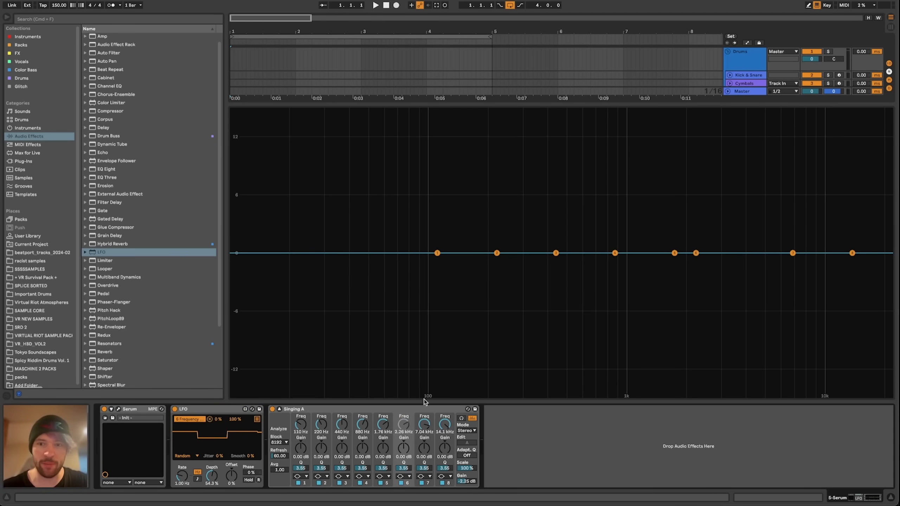
left_click(209, 419)
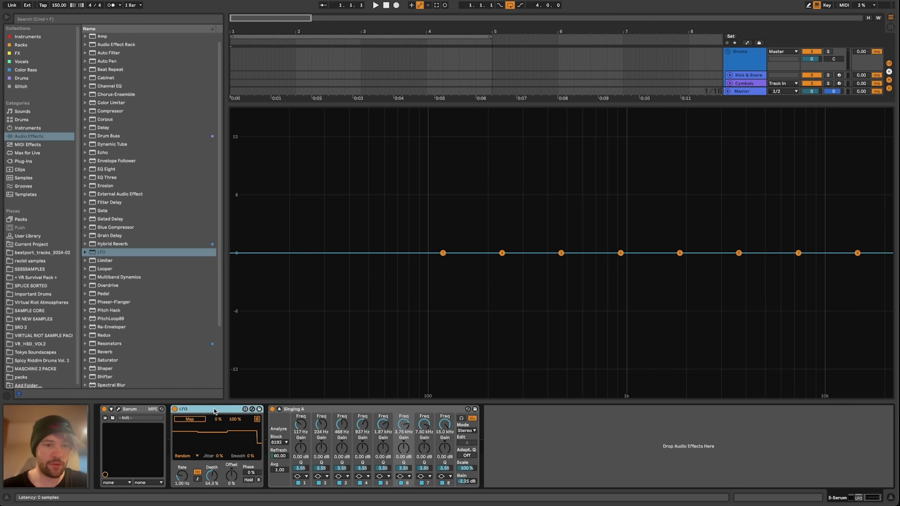
Group the LFO into an Audio Effect Rack with its macros shown, and map the LFO's rate and time mode to Macros 1 and 2
key("super+g")
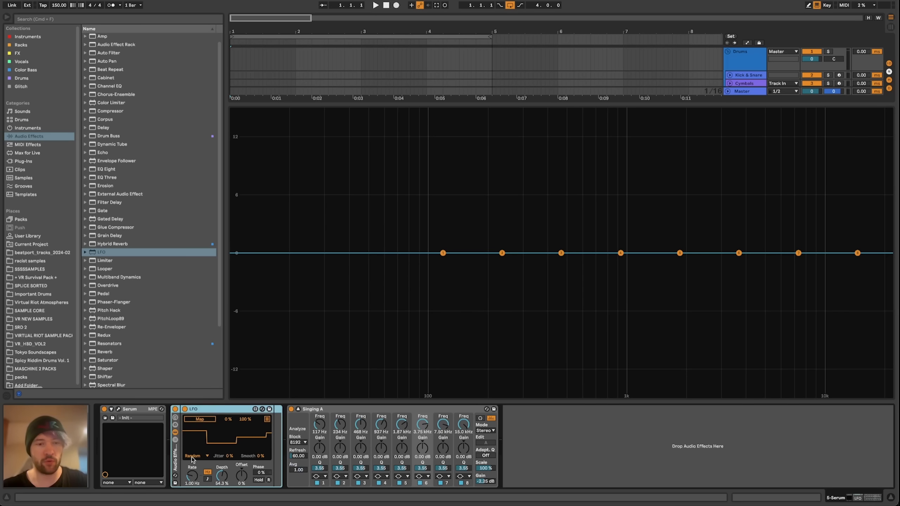
left_click(175, 418)
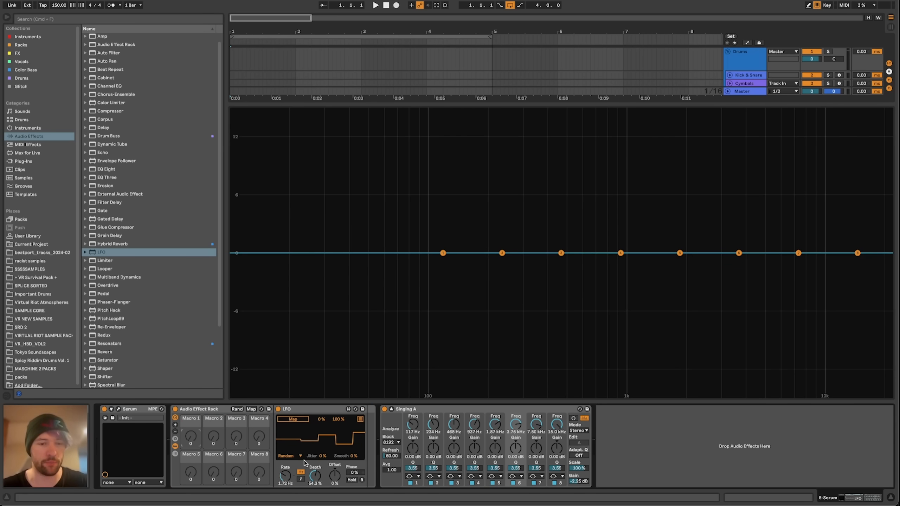
right_click(286, 475)
left_click(319, 339)
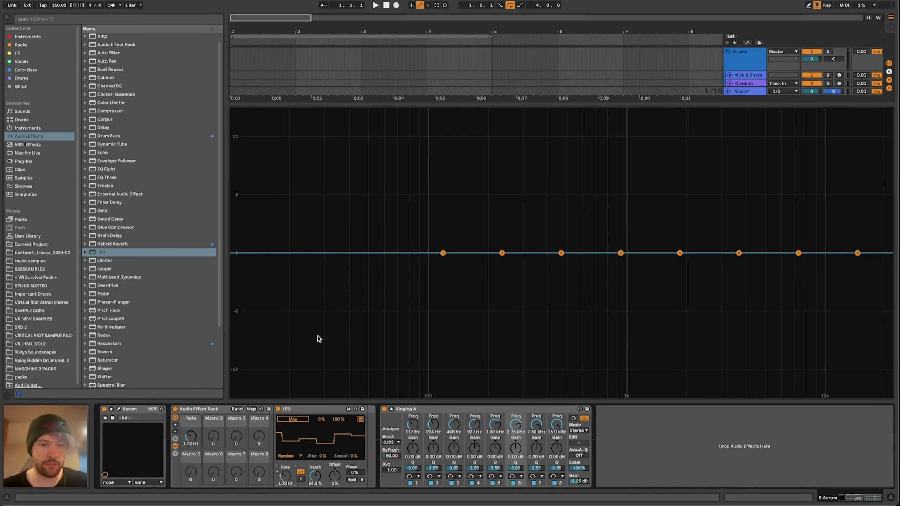
right_click(301, 473)
left_click(338, 353)
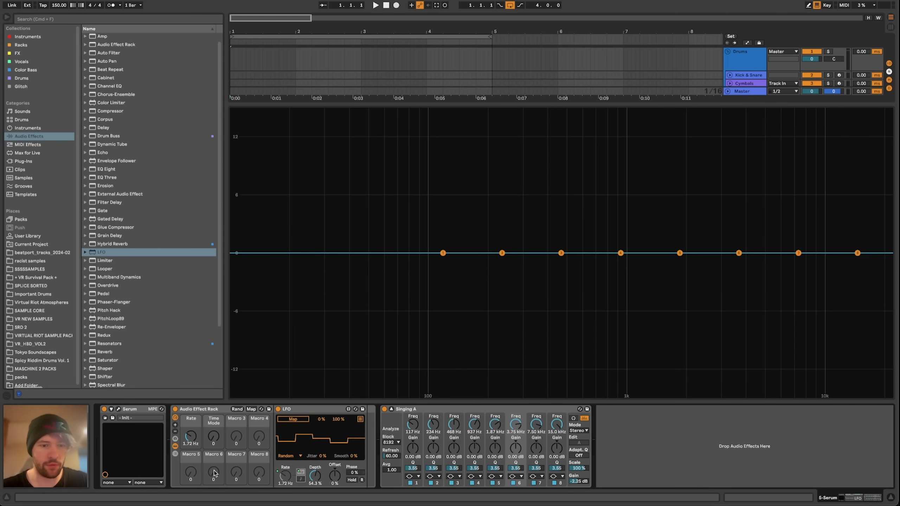
Set the Time Mode macro to 127 and map the LFO's synced rate, depth and offset to Macros 3, 4 and 5
right_click(285, 475)
left_click(317, 336)
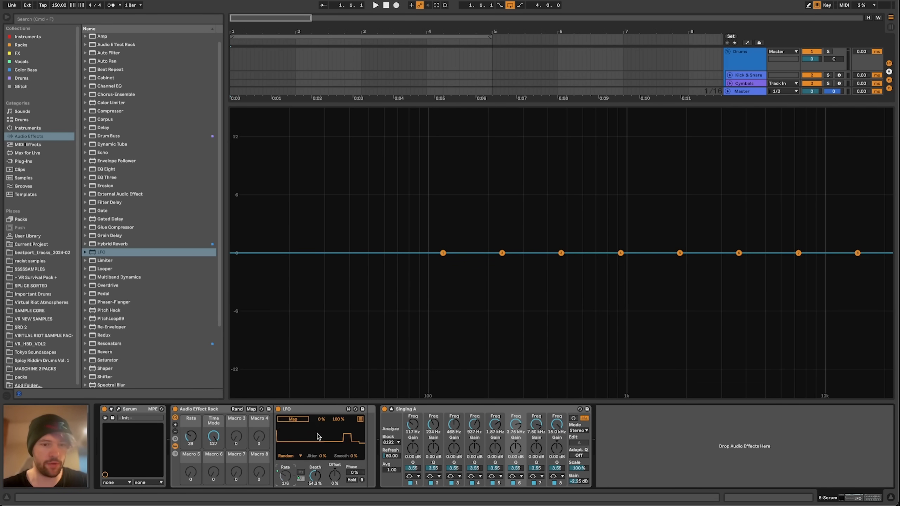
right_click(283, 476)
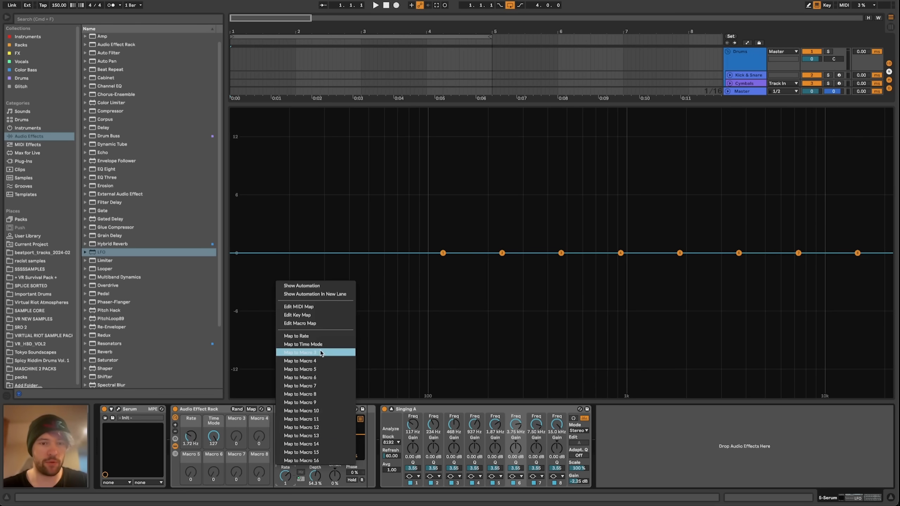
left_click(312, 353)
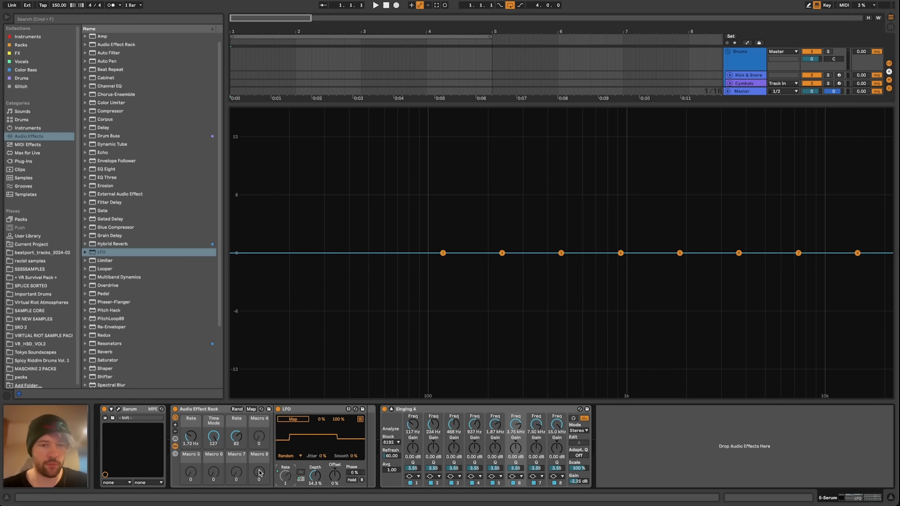
right_click(308, 470)
left_click(350, 361)
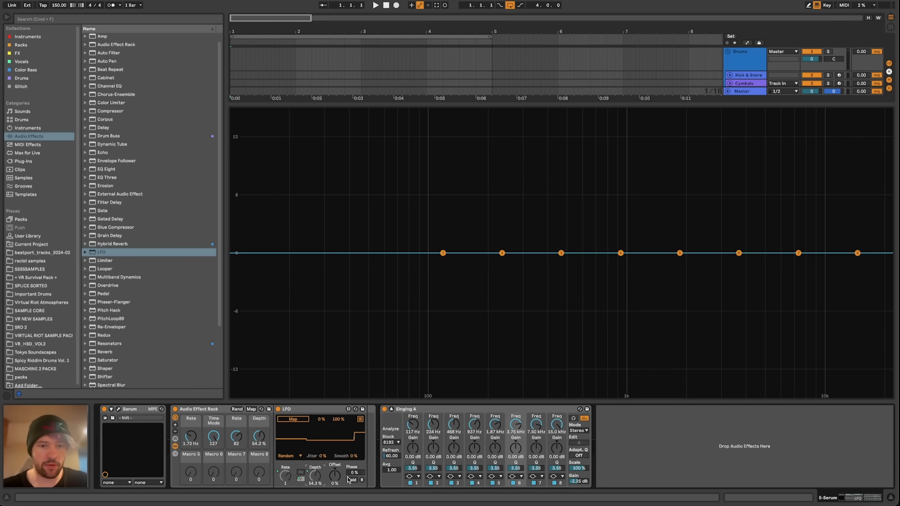
right_click(329, 475)
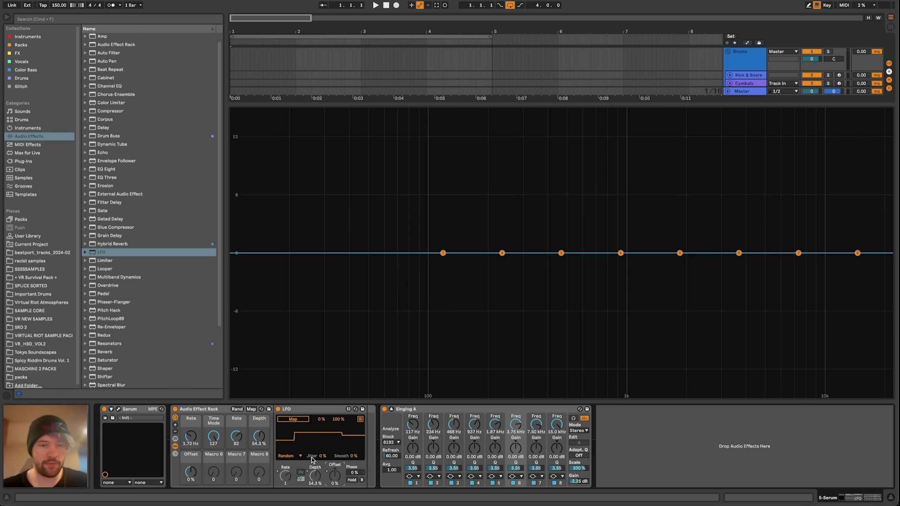
Keep the Random waveform and map the LFO's shape, jitter and smooth to Macros 6, 7 and 8
left_click(299, 457)
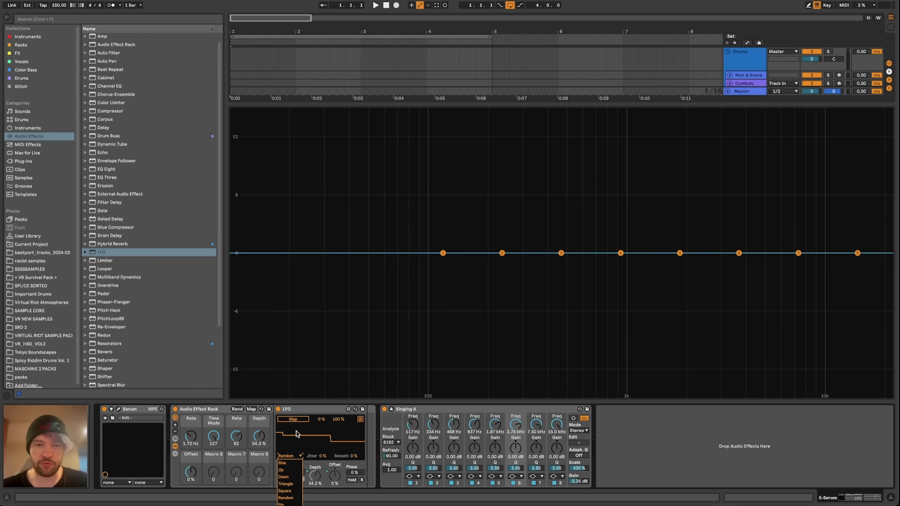
left_click(283, 497)
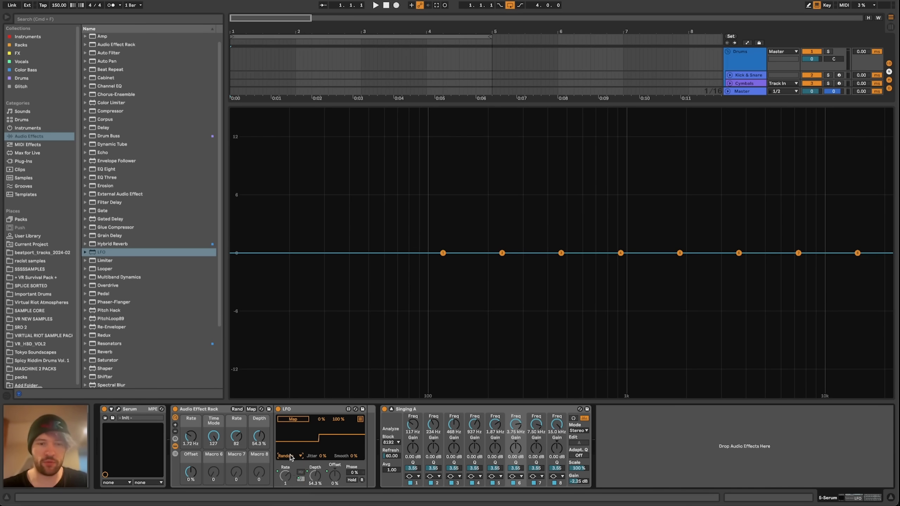
right_click(291, 457)
left_click(326, 366)
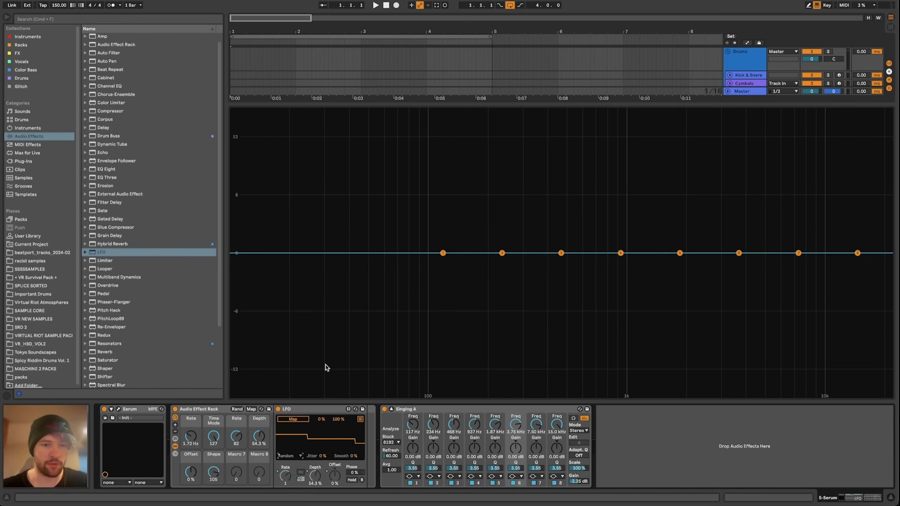
right_click(324, 458)
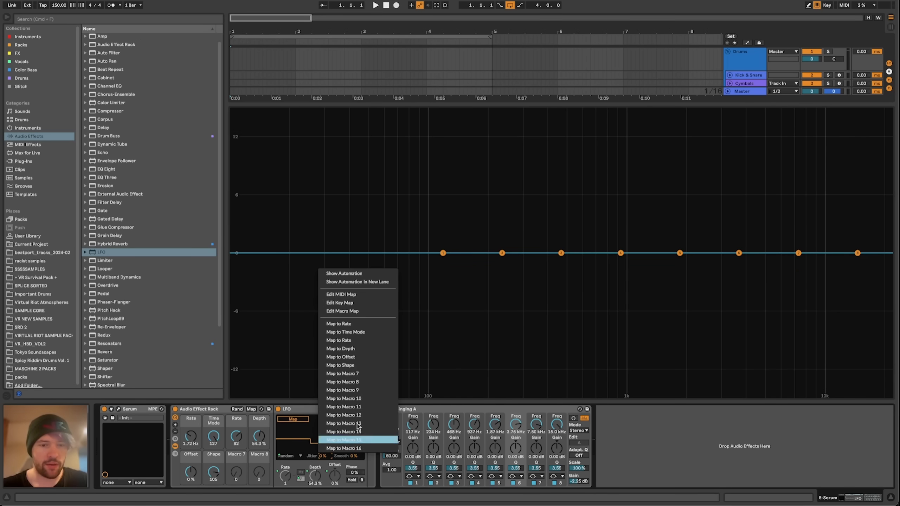
left_click(354, 369)
right_click(351, 456)
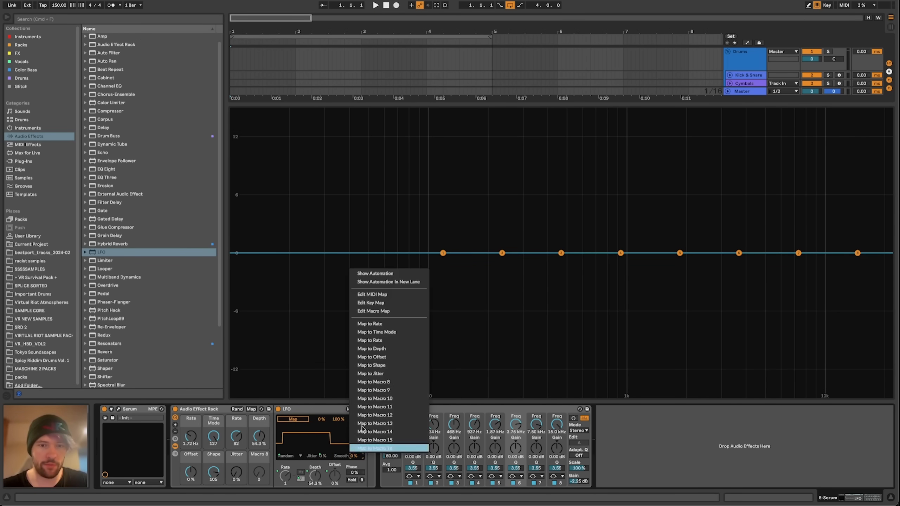
left_click(392, 383)
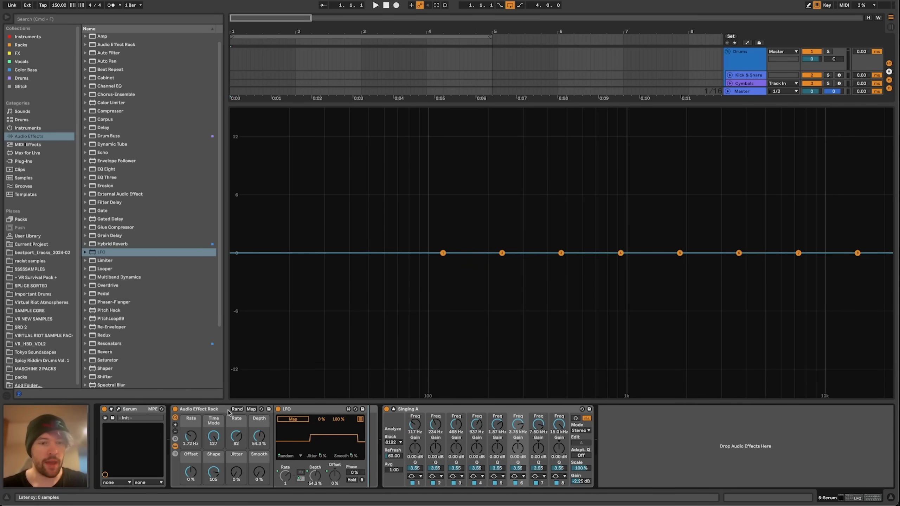
Rename the LFO's Audio Effect Rack as FREQ
left_click(208, 411)
key("super+r")
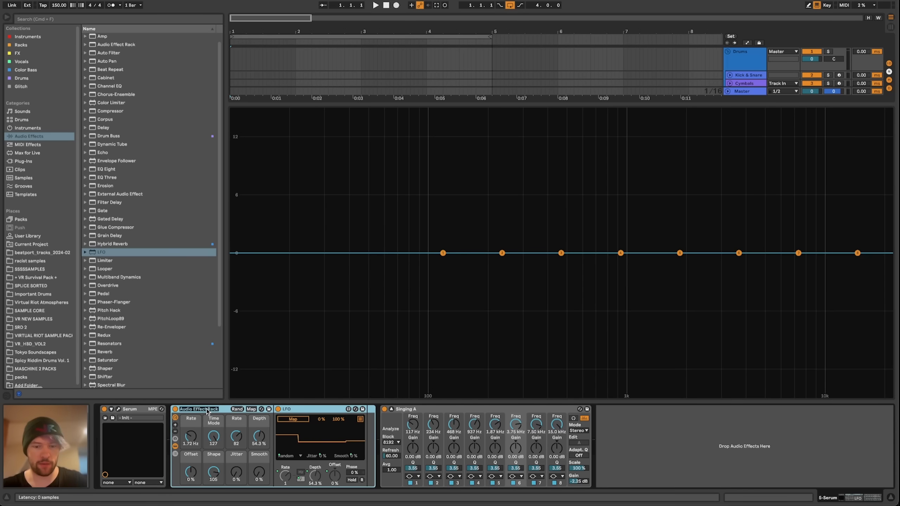
type("FREQ")
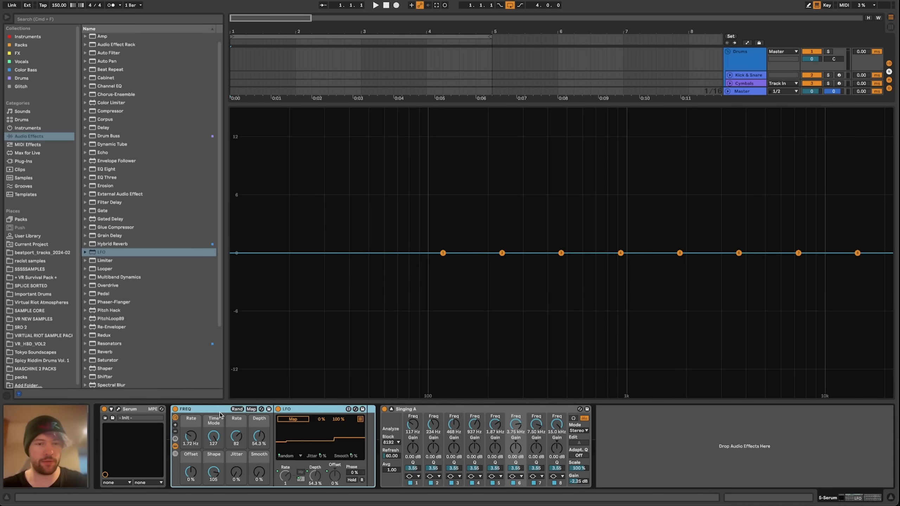
Duplicate the LFO inside the FREQ rack until the rack holds eight LFOs
left_click(303, 410)
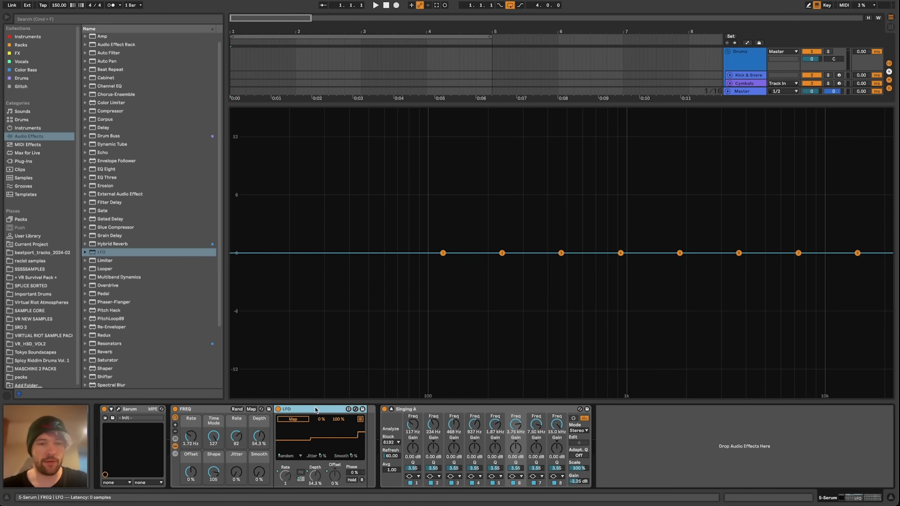
key("super+d")
key("super+d")
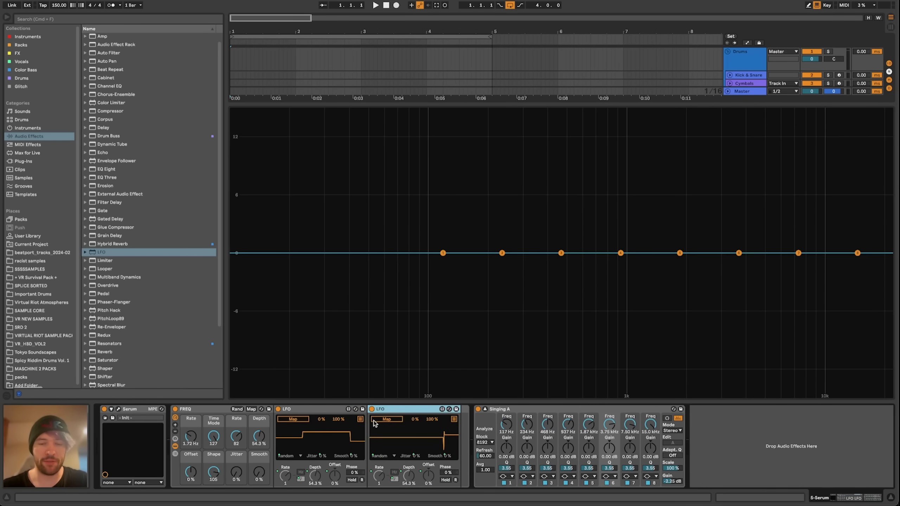
key("super+d")
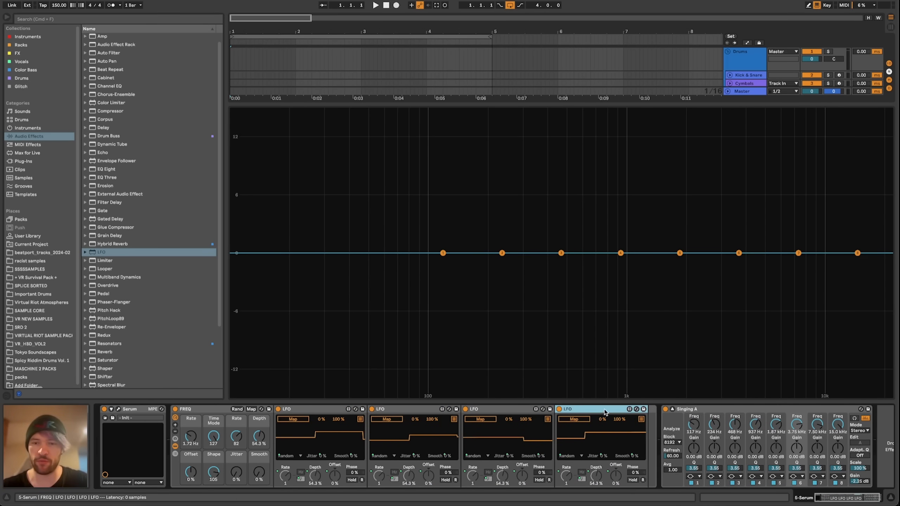
key("super+d")
key("super+d")
key("super+d")
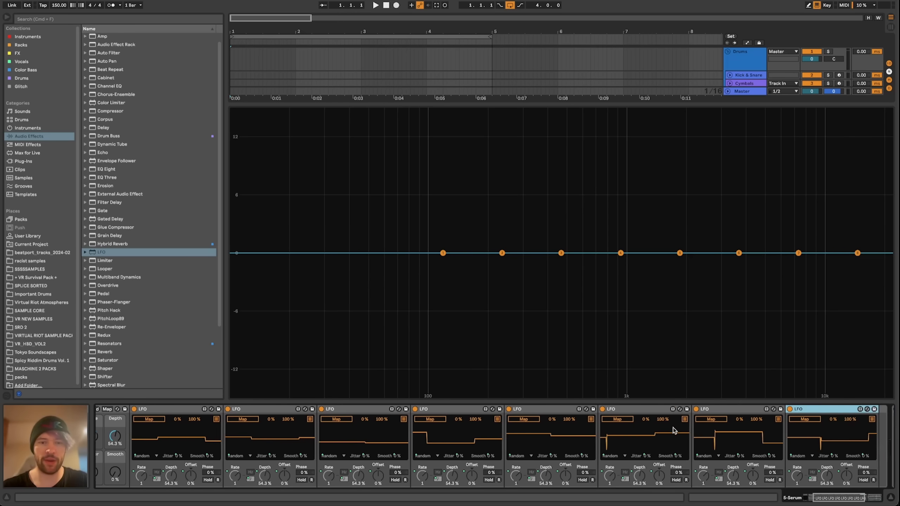
scroll(600, 433, "right", 5)
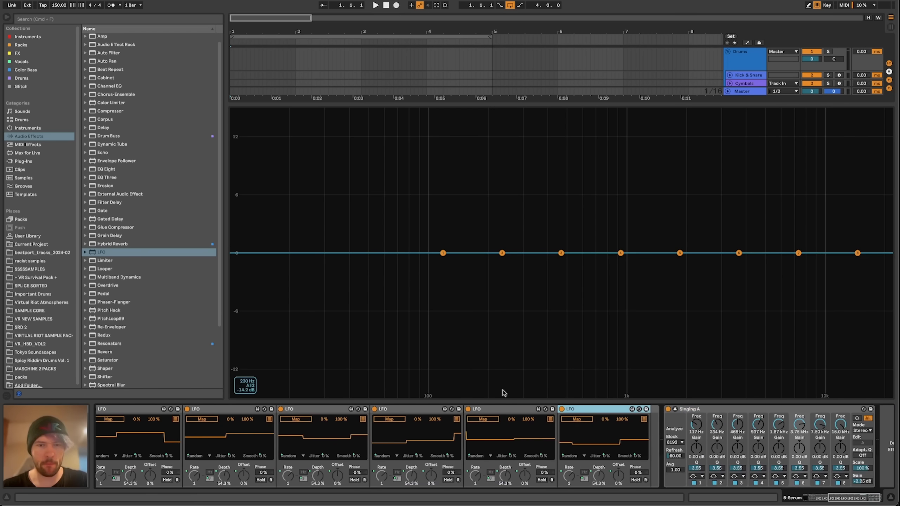
Group the FREQ rack into an outer Audio Effect Rack and show the outer rack's macros and chain list
scroll(495, 447, "left", 5)
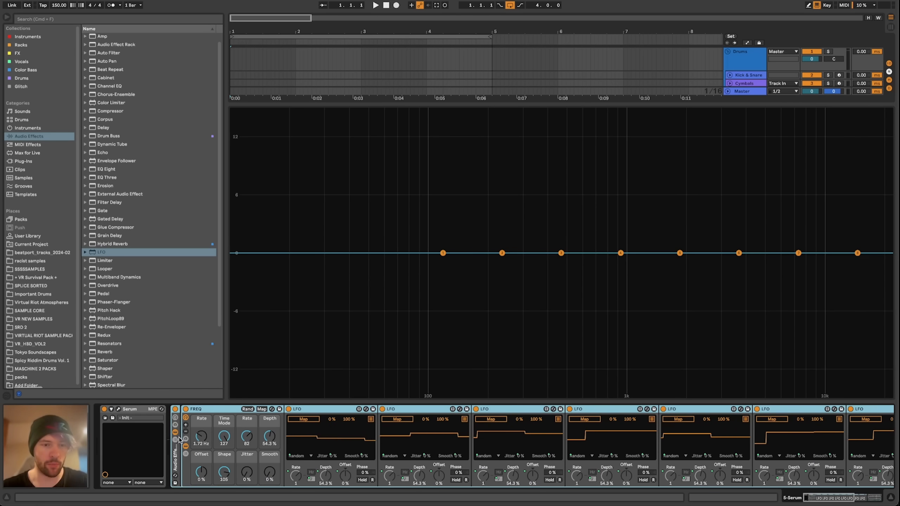
left_click(175, 419)
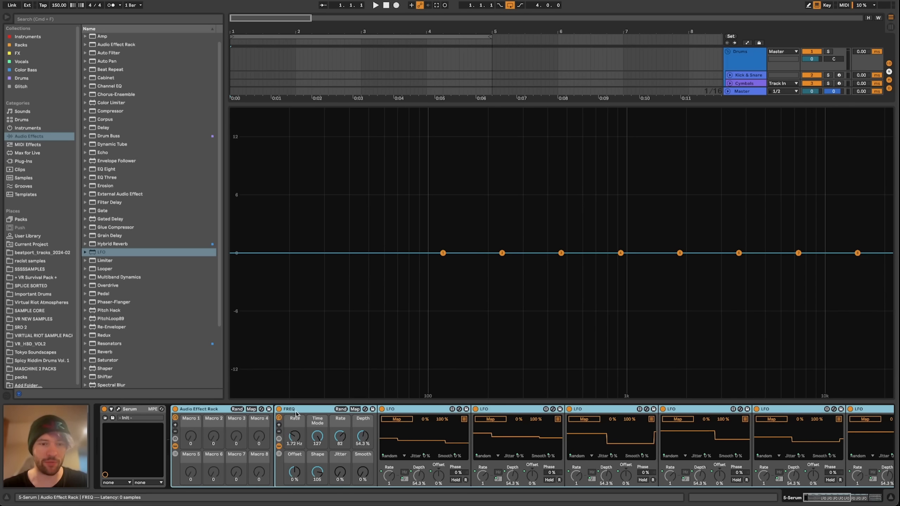
left_click(175, 454)
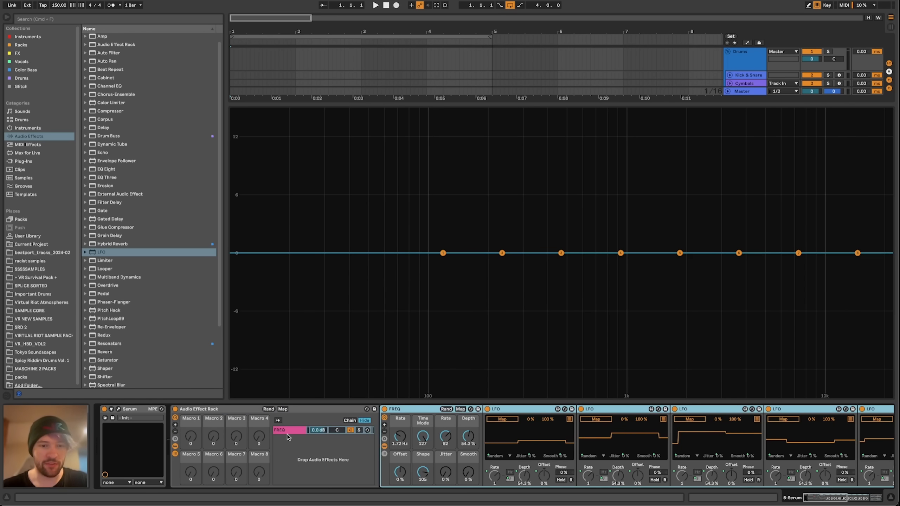
Duplicate the FREQ chain twice in the outer rack and rename the second chain's rack as GAIN
left_click(287, 430)
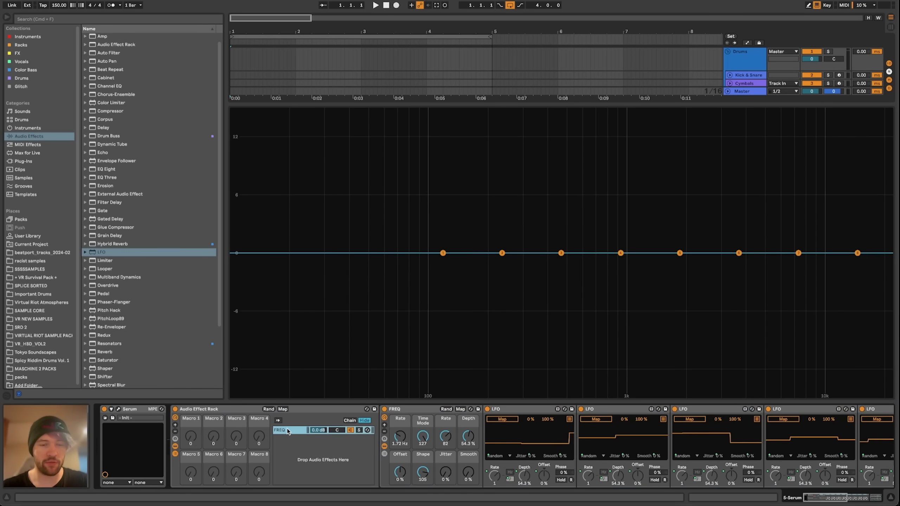
mouse_move(288, 430)
left_mouse_down()
mouse_move(289, 453)
mouse_move(290, 443)
left_mouse_up()
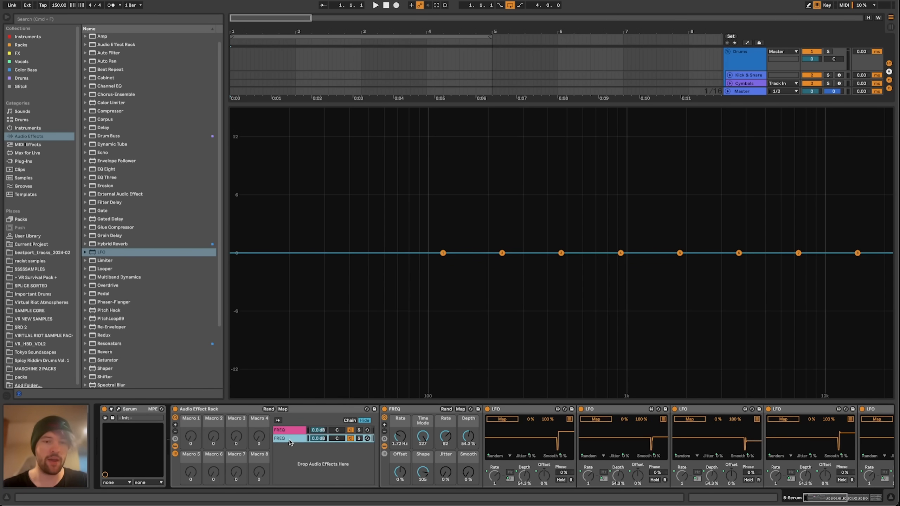
right_click(289, 441)
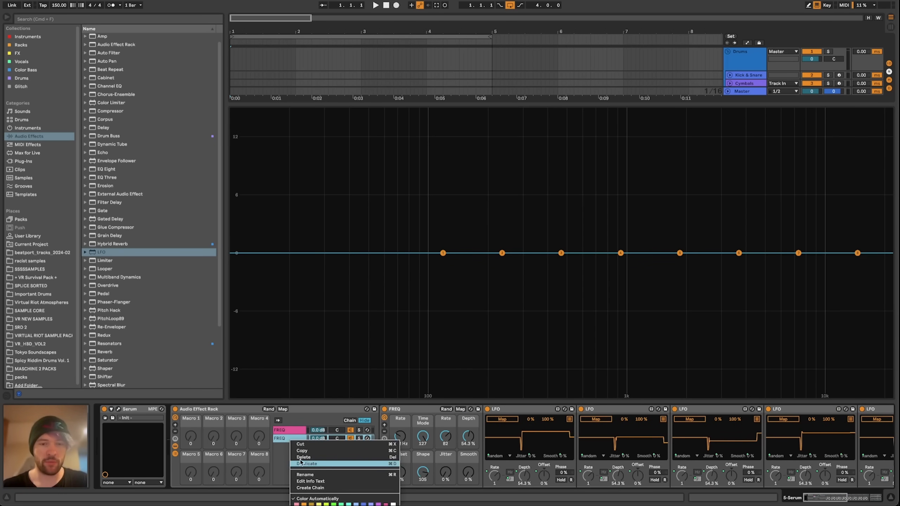
left_click(301, 462)
left_click(283, 431)
left_click(289, 438)
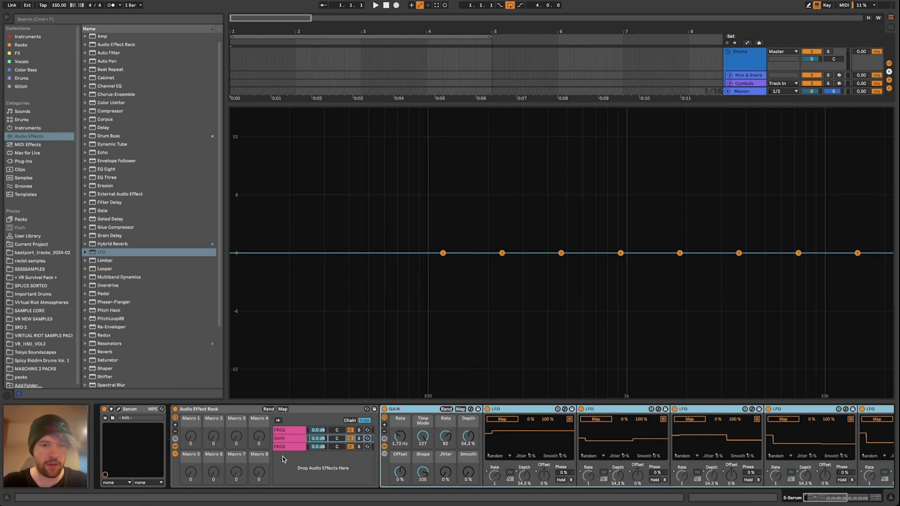
Rename the third chain's rack as Q
left_click(283, 456)
left_click(286, 447)
left_click(400, 409)
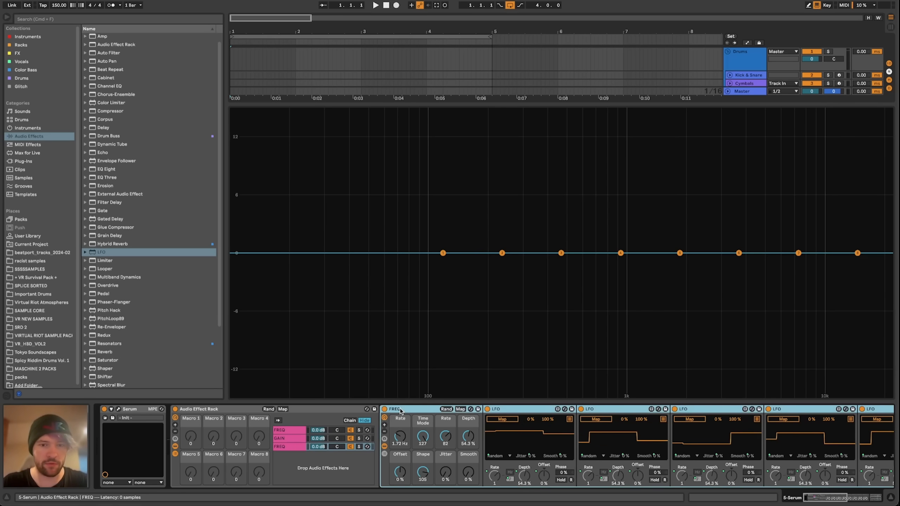
key("cmd+r")
type("Q")
key("Return")
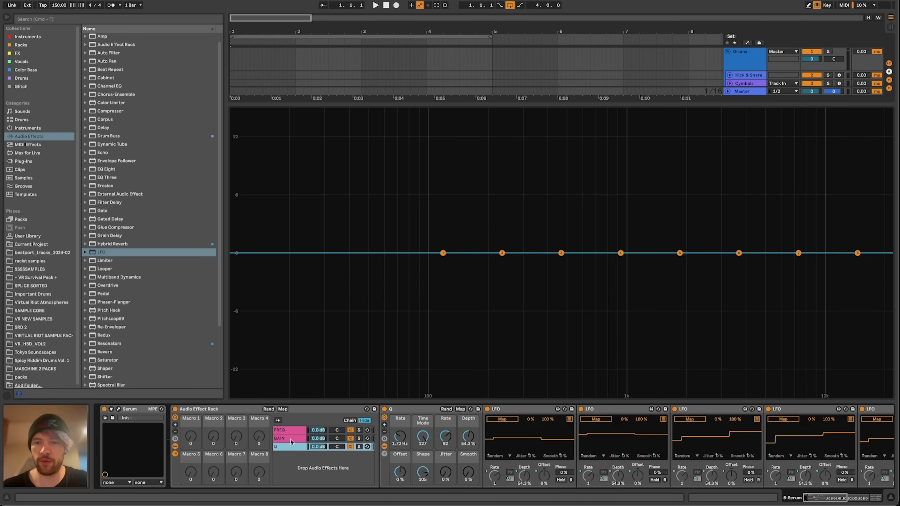
In the FREQ chain, map the last four LFOs to the frequencies of EQ bands 8, 7, 6 and 5
left_click(290, 439)
left_click(290, 431)
scroll(318, 429, "right", 6)
scroll(319, 429, "left", 6)
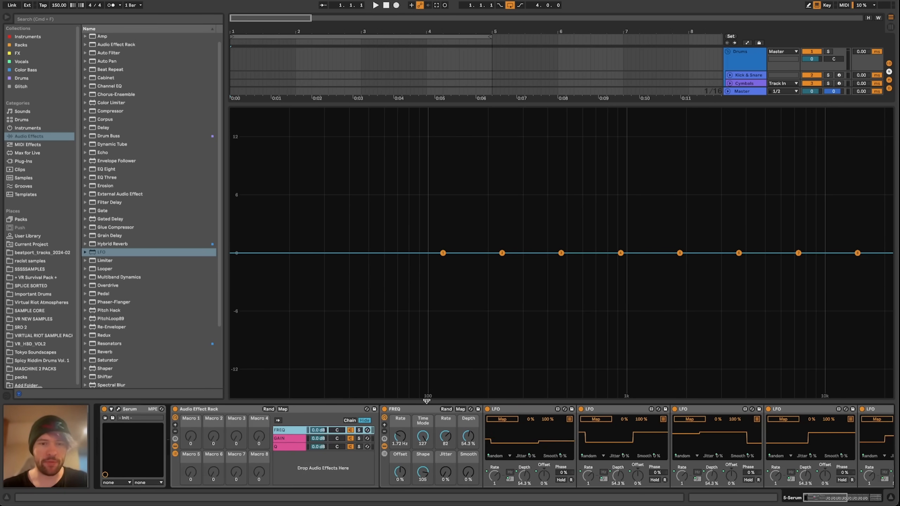
scroll(468, 418, "right", 10)
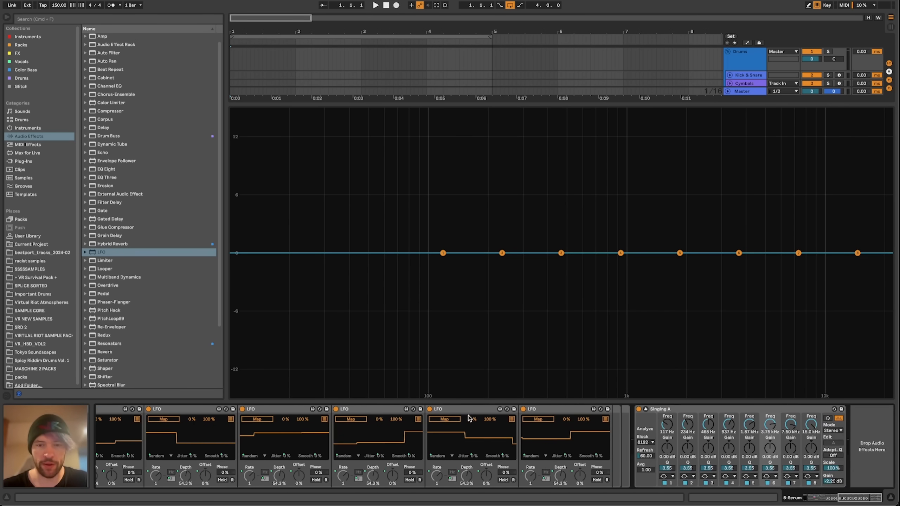
left_click(538, 419)
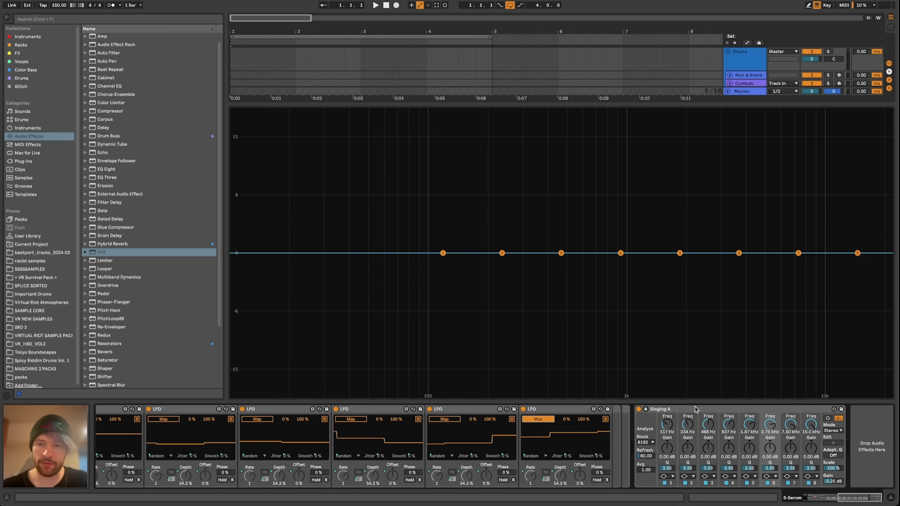
left_click(811, 424)
left_click(444, 418)
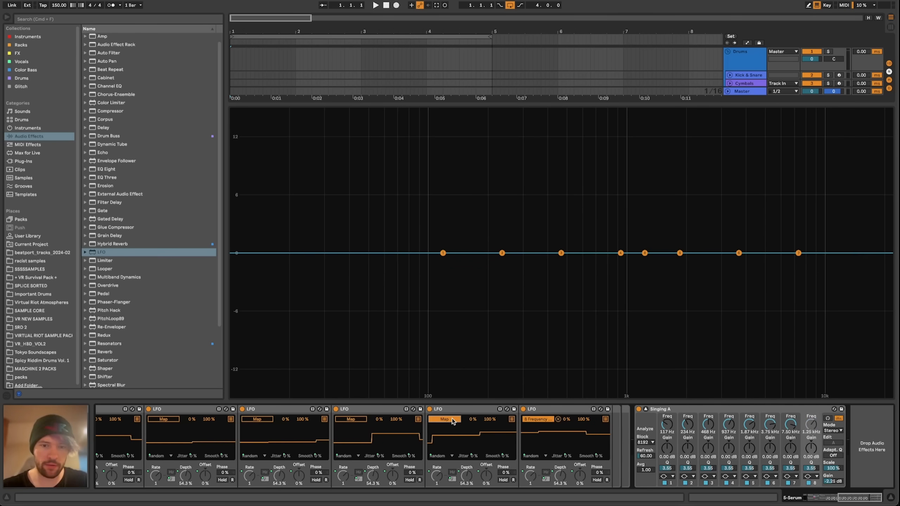
left_click(791, 424)
left_click(350, 419)
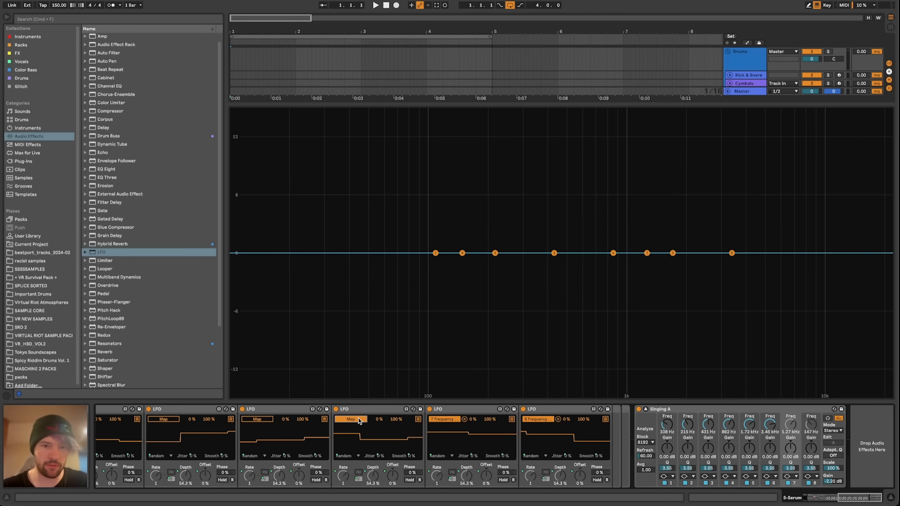
left_click(770, 424)
left_click(257, 419)
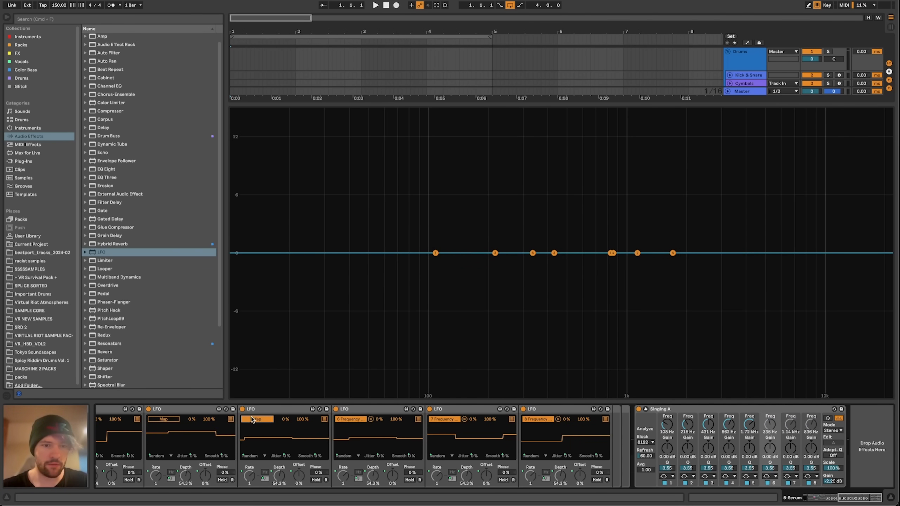
left_click(749, 424)
Map the fourth LFO in the FREQ chain to the frequency of EQ band 4
scroll(297, 459, "left", 10)
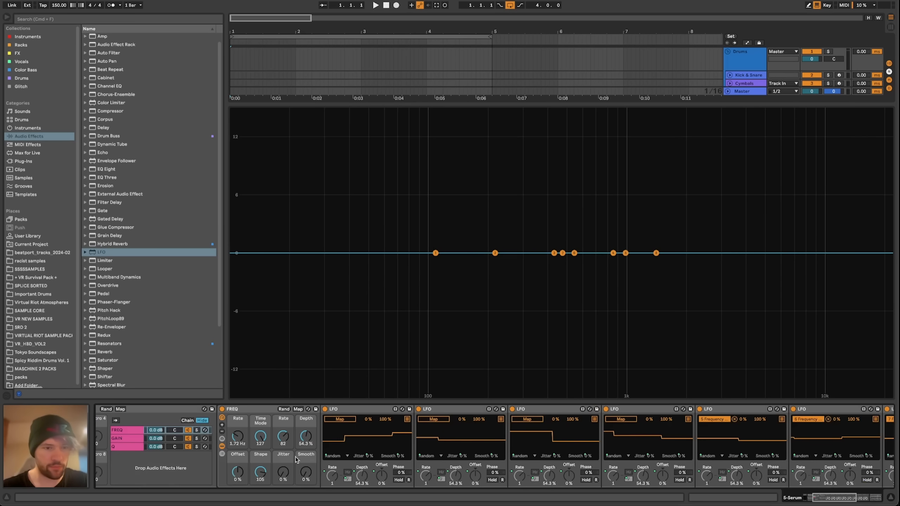
scroll(473, 452, "right", 10)
left_click(285, 419)
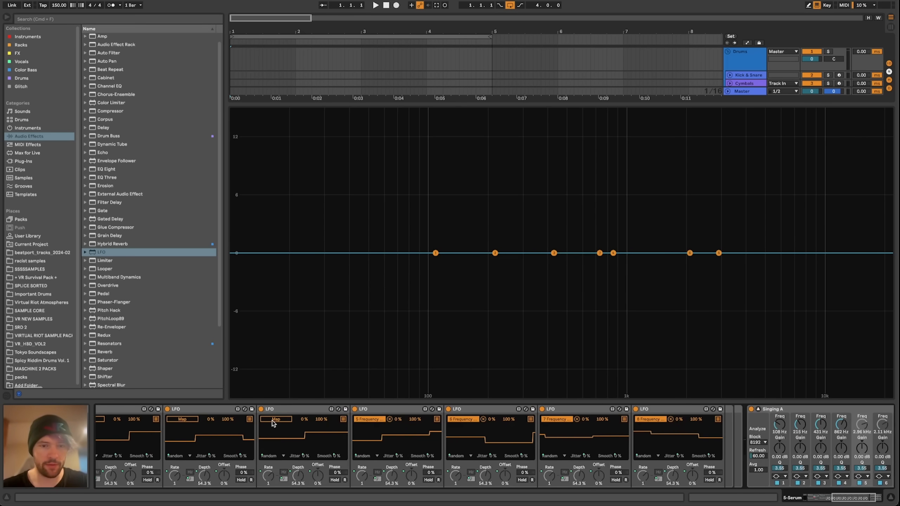
left_click(841, 424)
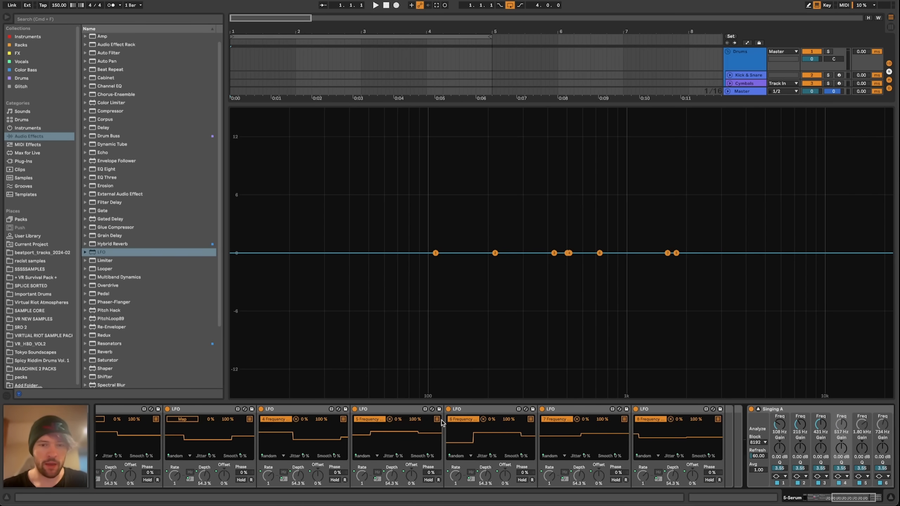
Fold the last four LFOs of the FREQ chain, which are mapped to bands 5 to 8
double_click(411, 410)
double_click(411, 409)
double_click(411, 409)
double_click(410, 410)
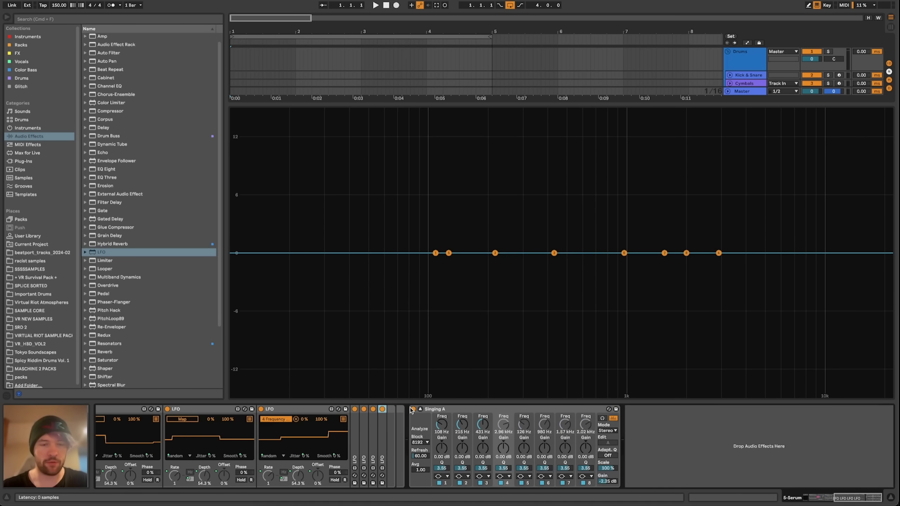
Map the third, second and first LFOs in the FREQ chain to the frequencies of EQ bands 3, 2 and 1
left_click(184, 419)
left_click(482, 424)
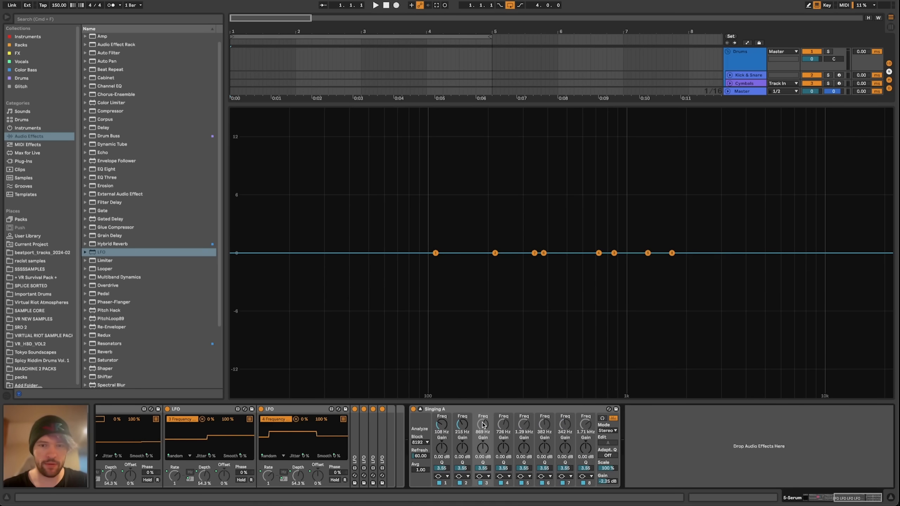
scroll(305, 441, "left", 3)
left_click(570, 423)
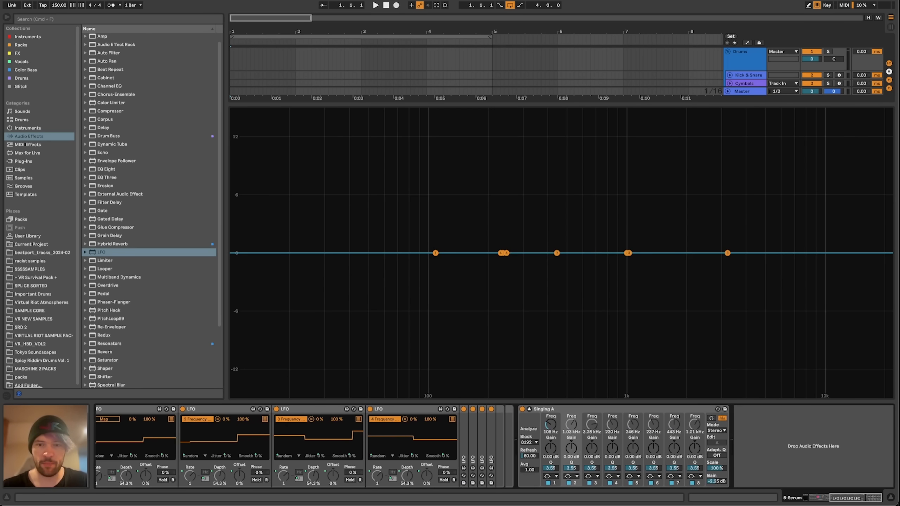
scroll(354, 439, "left", 3)
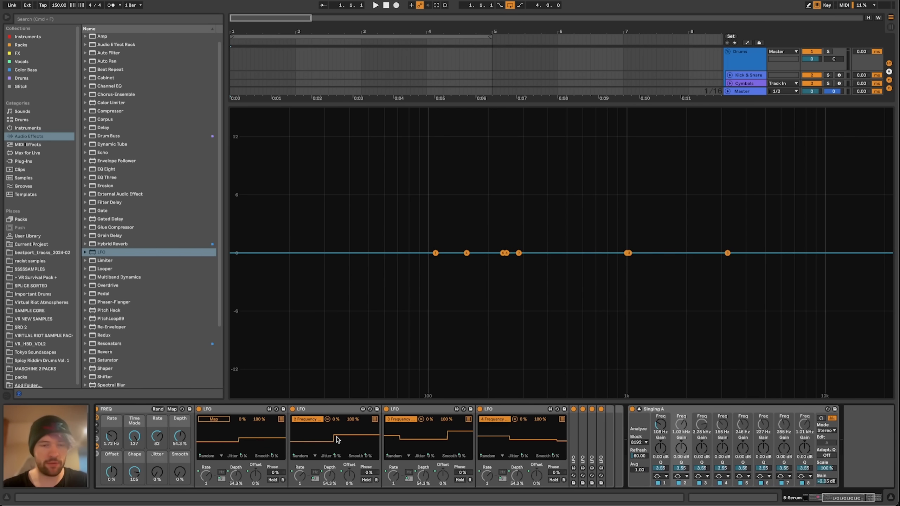
left_click(660, 424)
Fold the second, third and fourth LFOs of the FREQ chain, leaving the first one unfolded
scroll(500, 440, "left", 3)
left_click(500, 411)
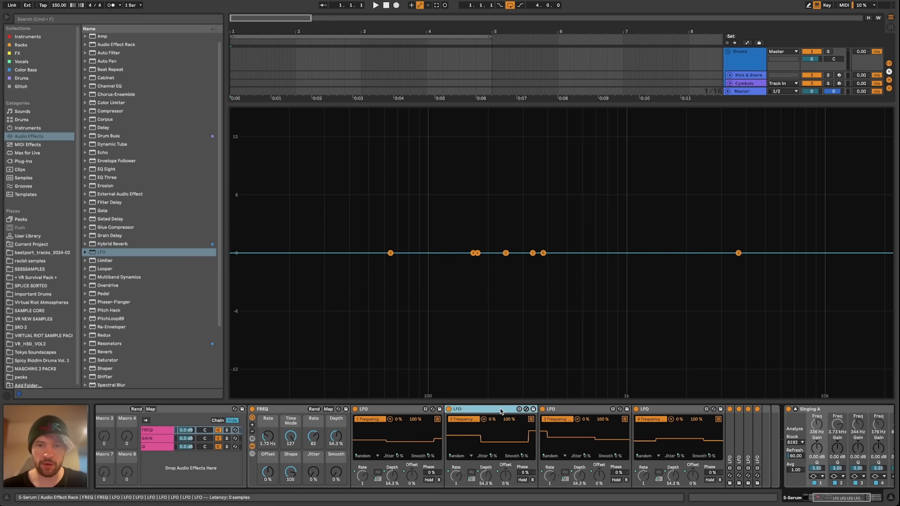
double_click(500, 411)
double_click(500, 411)
double_click(500, 412)
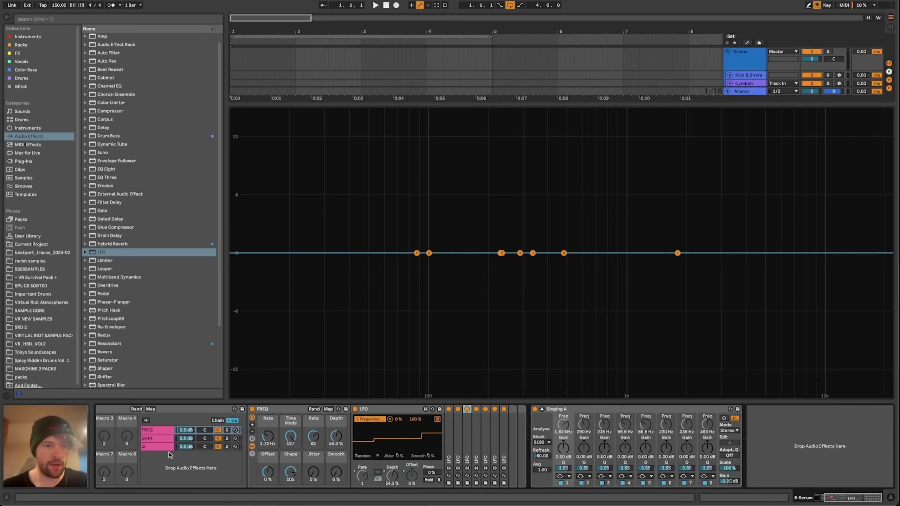
In the GAIN chain, map each LFO to the gain of the EQ band with the same number
left_click(160, 439)
scroll(369, 430, "right", 10)
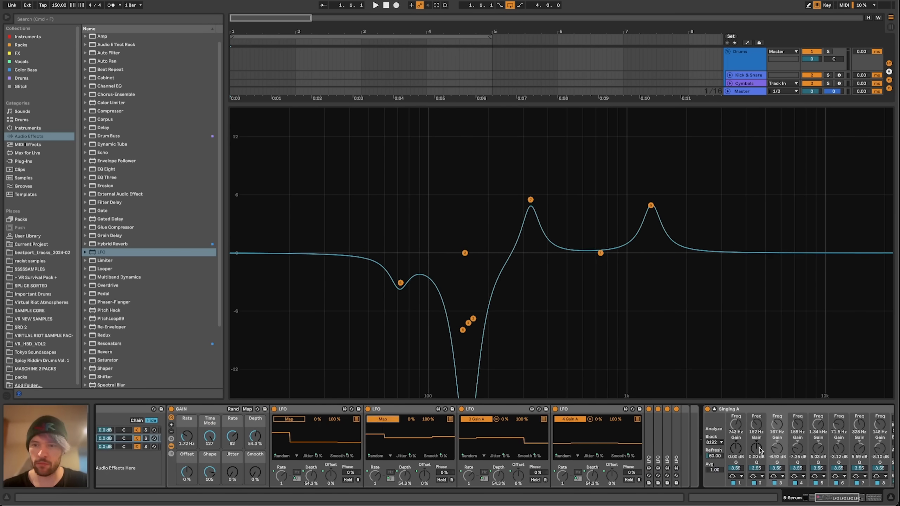
left_click(757, 449)
left_click(289, 419)
left_click(735, 448)
Fold the second, third and fourth LFOs of the GAIN chain
double_click(407, 410)
double_click(407, 410)
double_click(408, 410)
In the Q chain, map each LFO to the Q of the matching EQ band and fold all but the first LFO
left_click(169, 447)
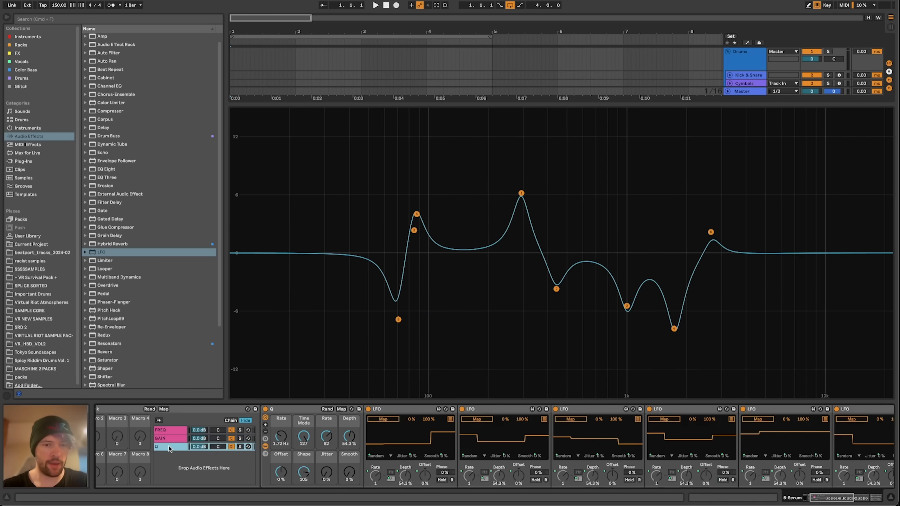
scroll(486, 444, "right", 10)
left_click(538, 419)
left_click(810, 468)
left_click(444, 420)
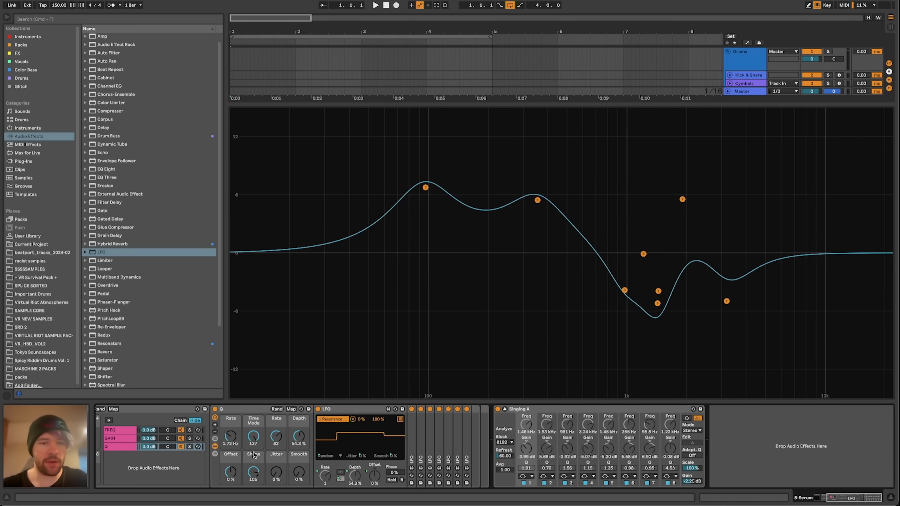
Return the EQ's enlarged display to the compact in-device view and select the outer Audio Effect Rack
scroll(253, 455, "left", 5)
scroll(411, 443, "right", 2)
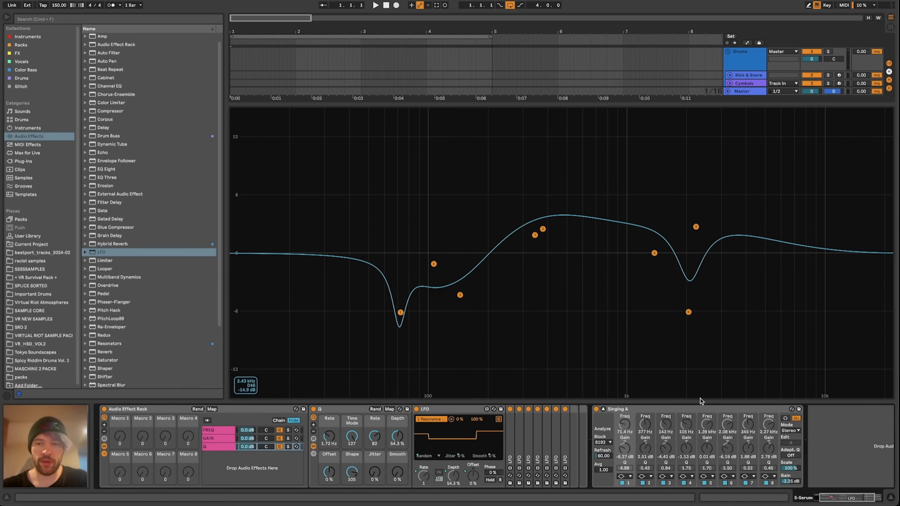
left_click(603, 409)
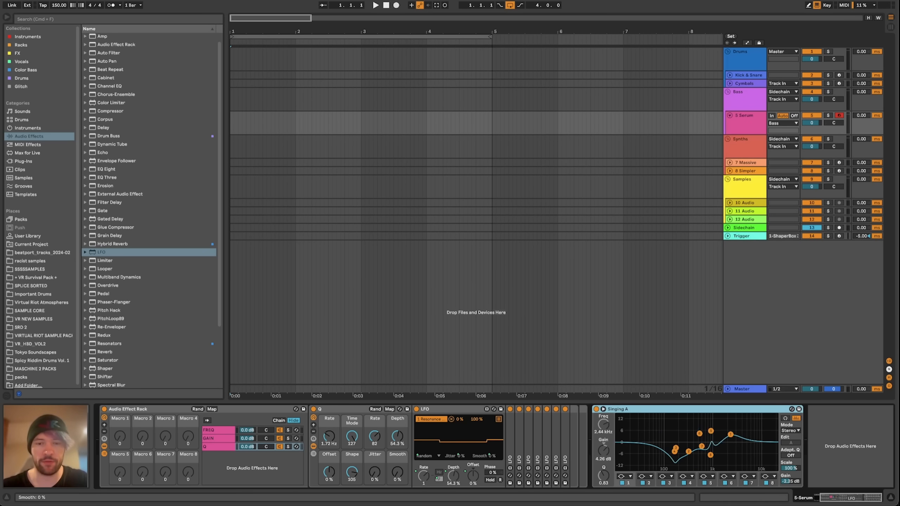
scroll(284, 447, "left", 3)
scroll(269, 450, "left", 2)
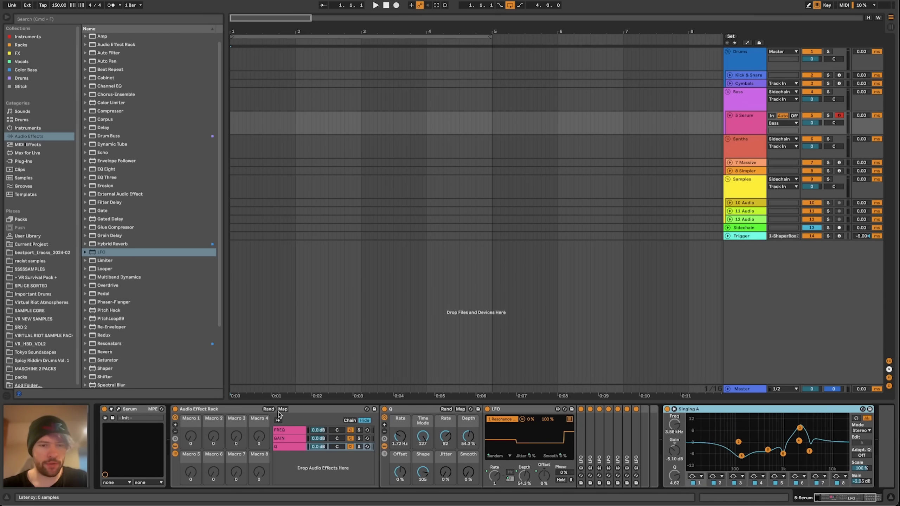
left_click(206, 409)
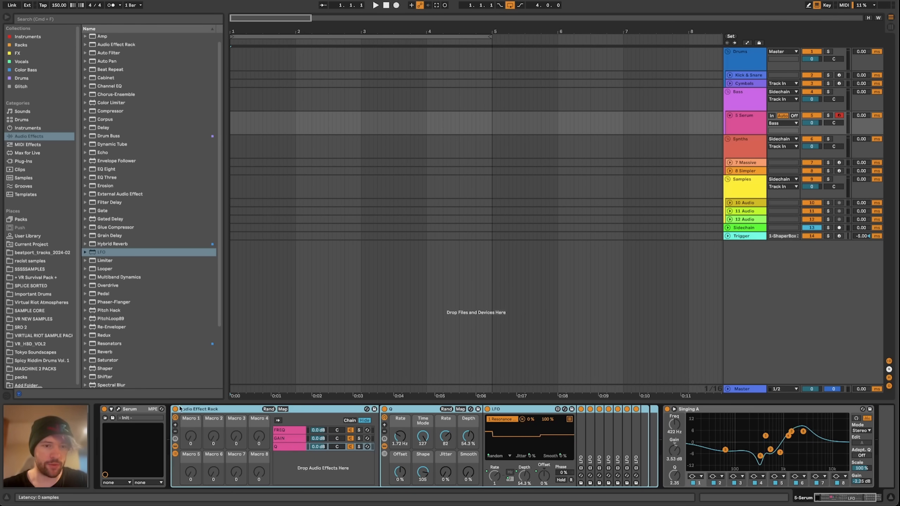
scroll(256, 414, "right", 2)
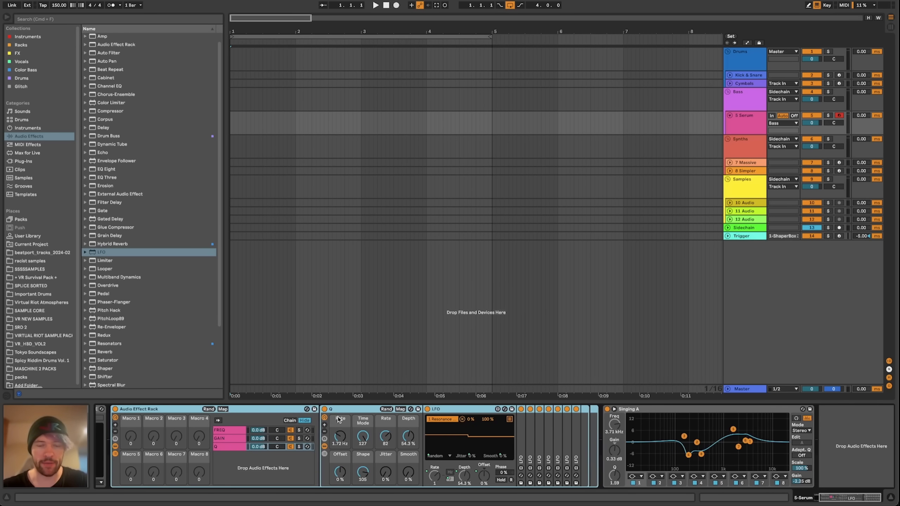
Map the FREQ rack's first Rate, Time Mode and second Rate macros to the outer rack's Macros 1, 2 and 3
left_click(266, 444)
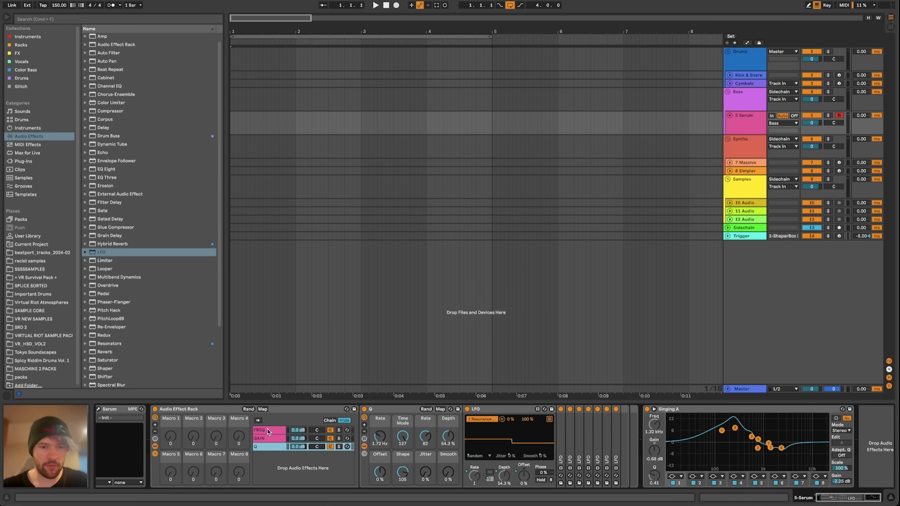
left_click(267, 429)
right_click(381, 438)
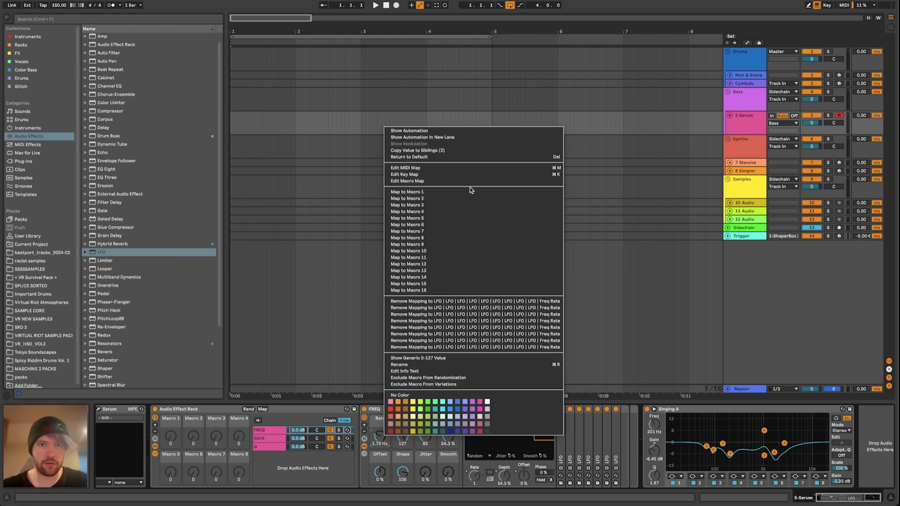
left_click(459, 193)
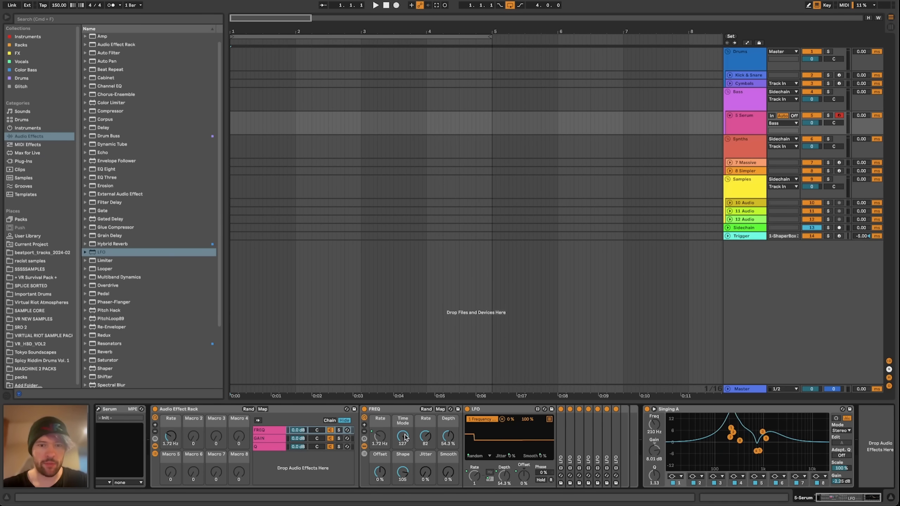
right_click(405, 437)
left_click(459, 200)
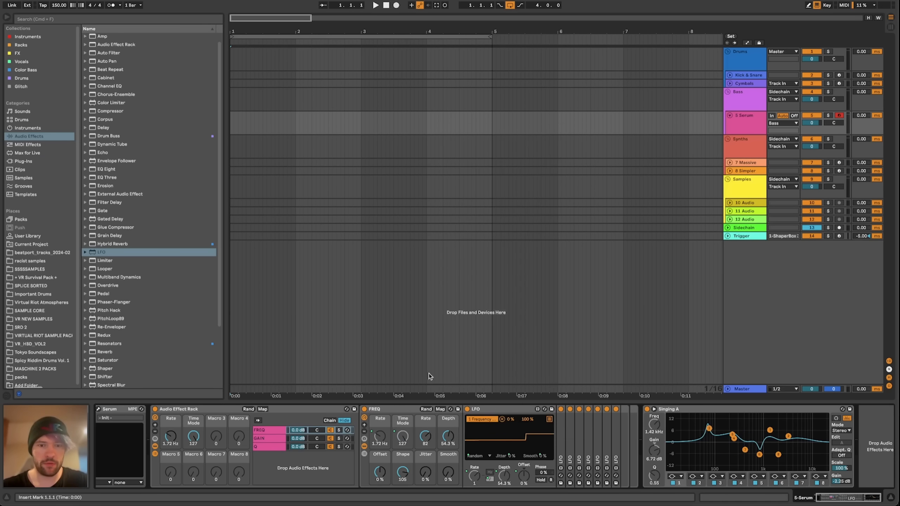
right_click(425, 437)
left_click(450, 206)
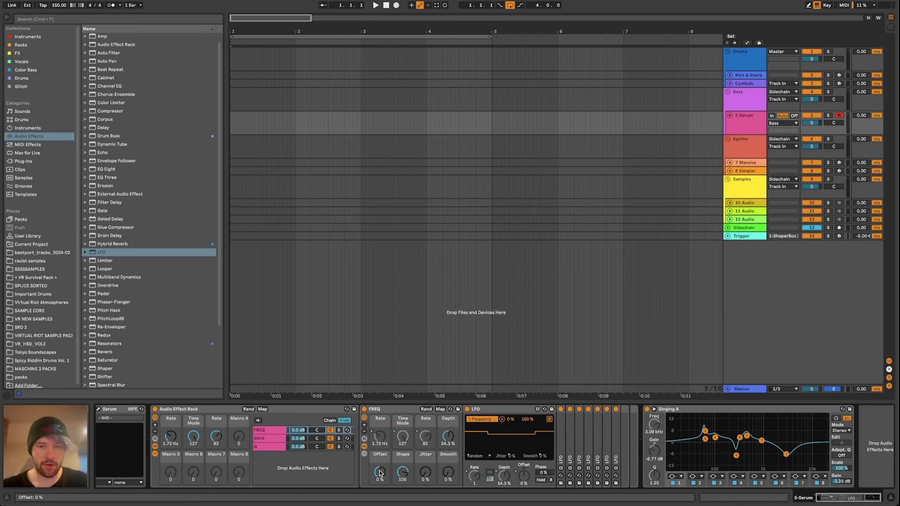
Map the FREQ rack's Shape, Jitter and Smooth macros to the outer rack's Macros 4, 5 and 6
right_click(403, 477)
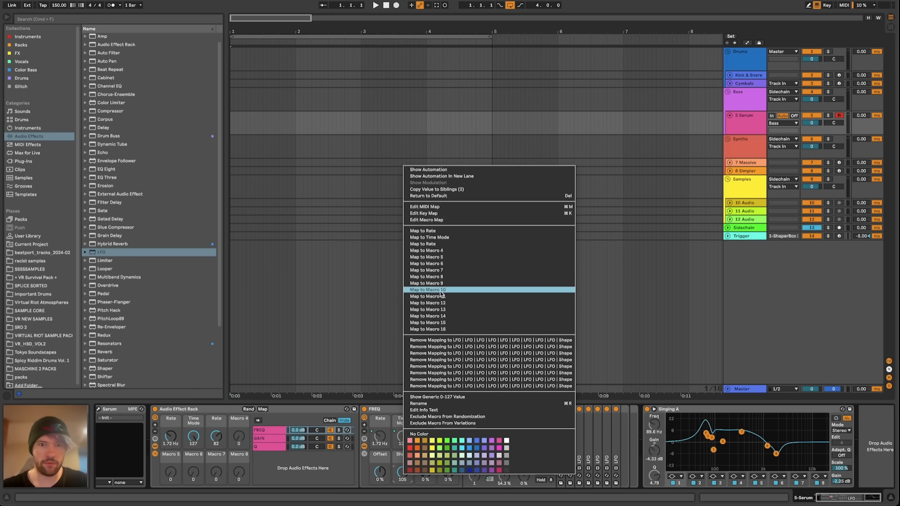
left_click(485, 250)
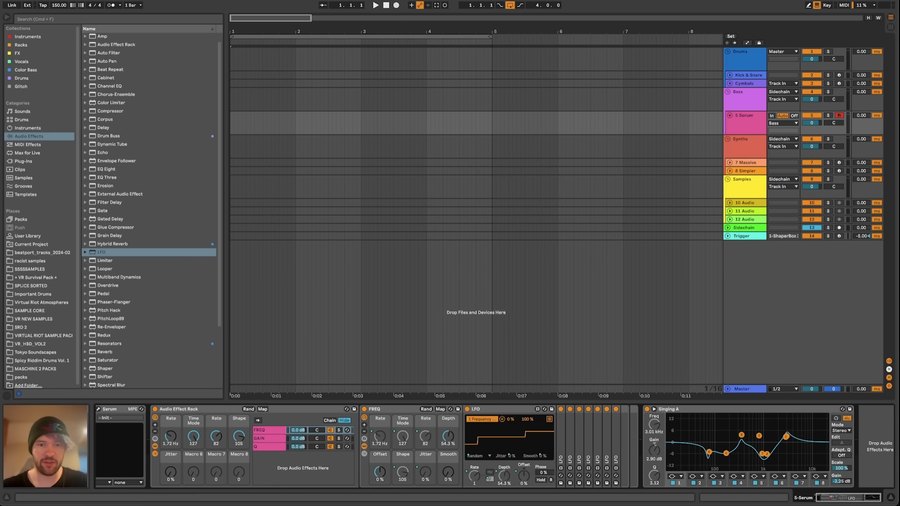
right_click(447, 478)
left_click(501, 265)
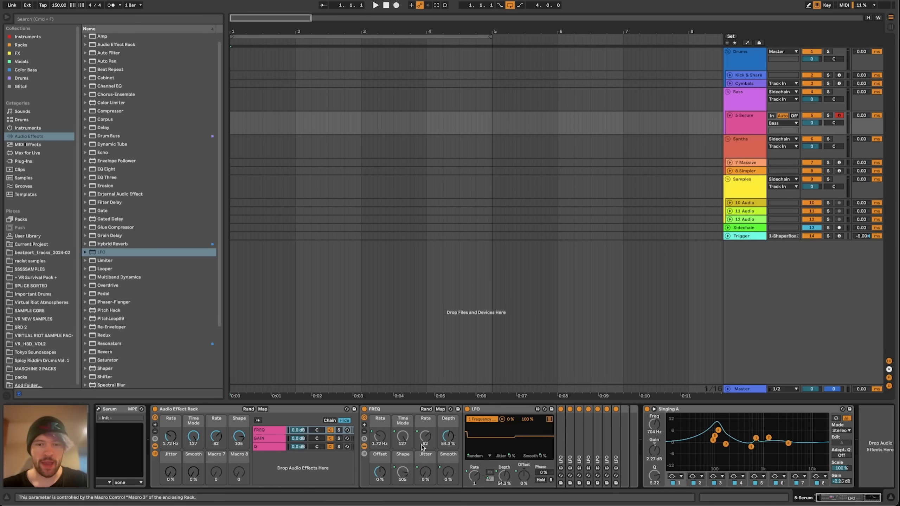
Map the FREQ rack's first Rate macro to all siblings so the GAIN and Q chains share the outer Rate control
left_click(262, 439)
left_click(262, 447)
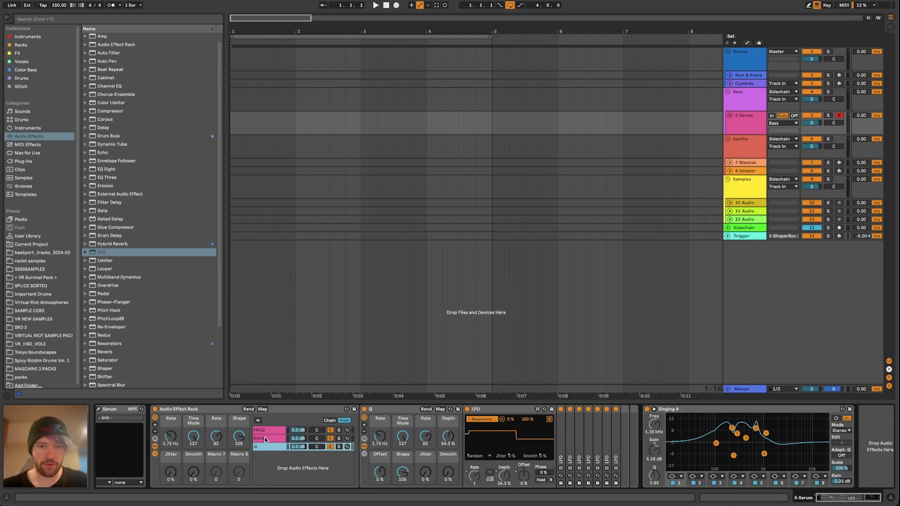
left_click(264, 431)
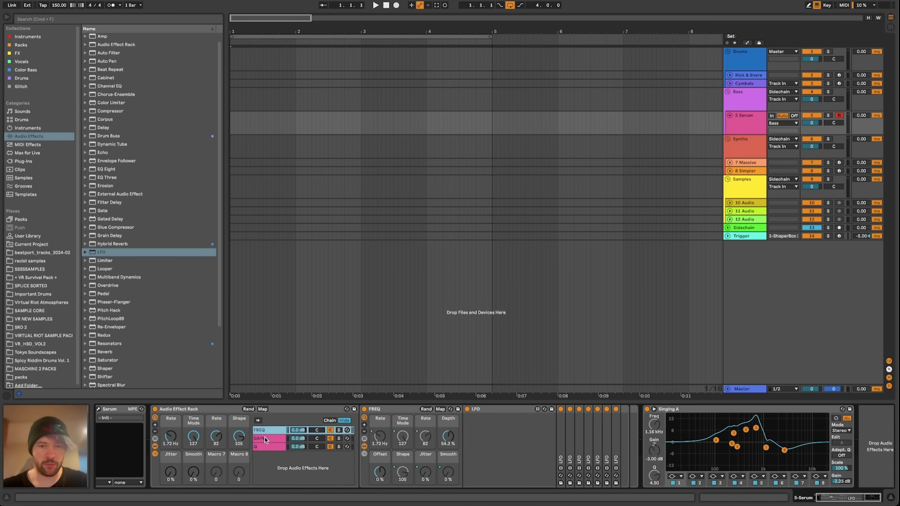
right_click(381, 435)
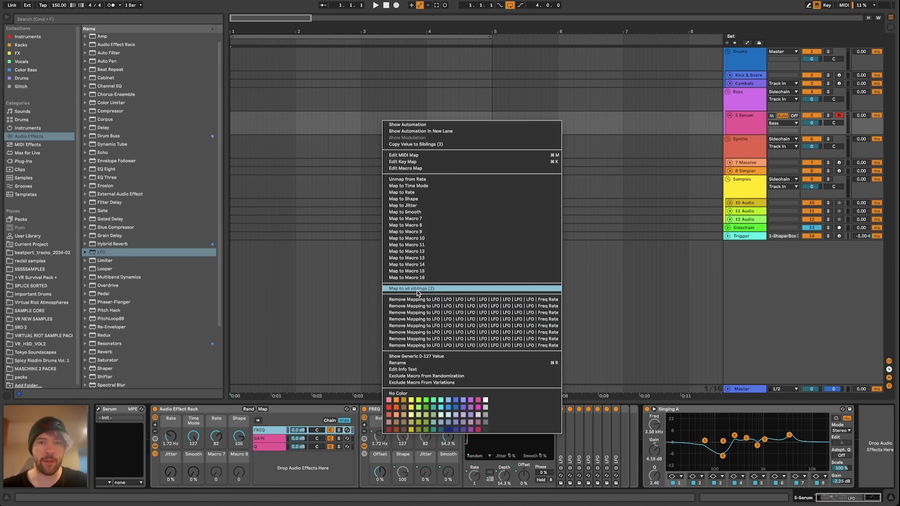
left_click(448, 289)
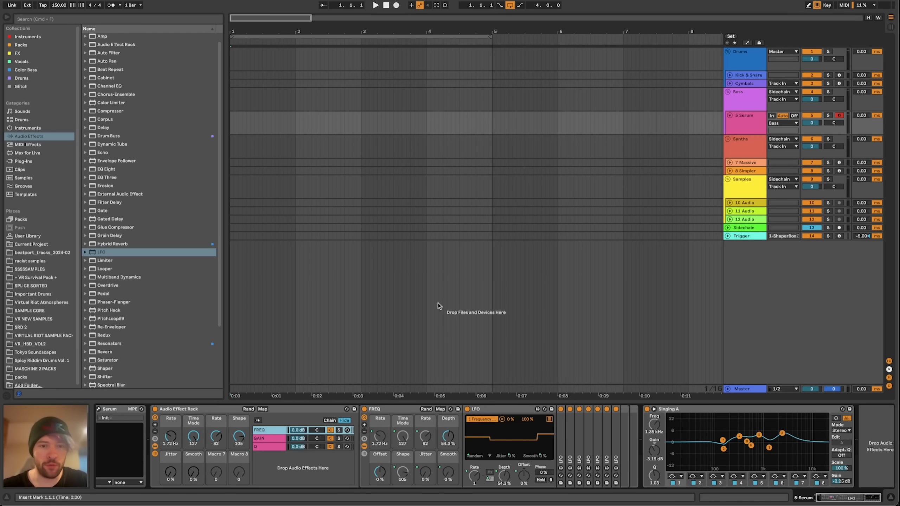
Map the FREQ rack's Time Mode and second Rate macros to all siblings so the GAIN and Q chains follow them
left_click(276, 437)
left_click(267, 447)
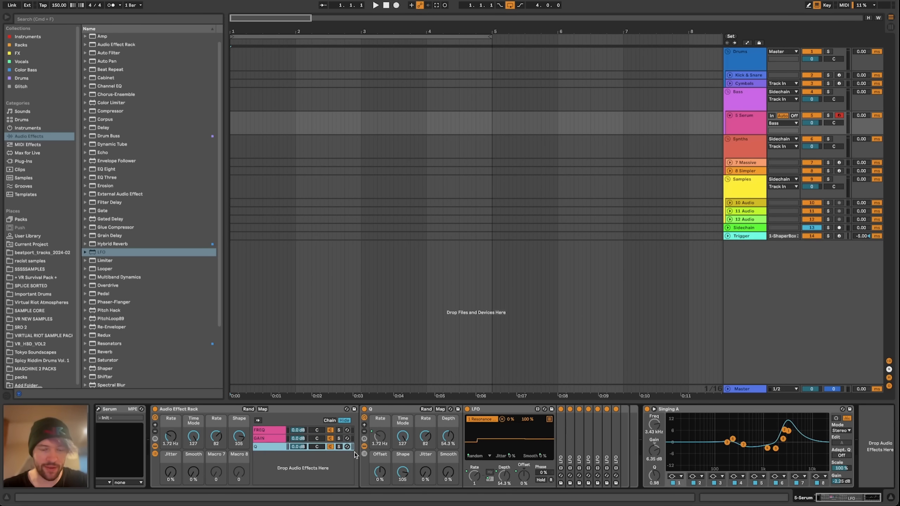
left_click(273, 430)
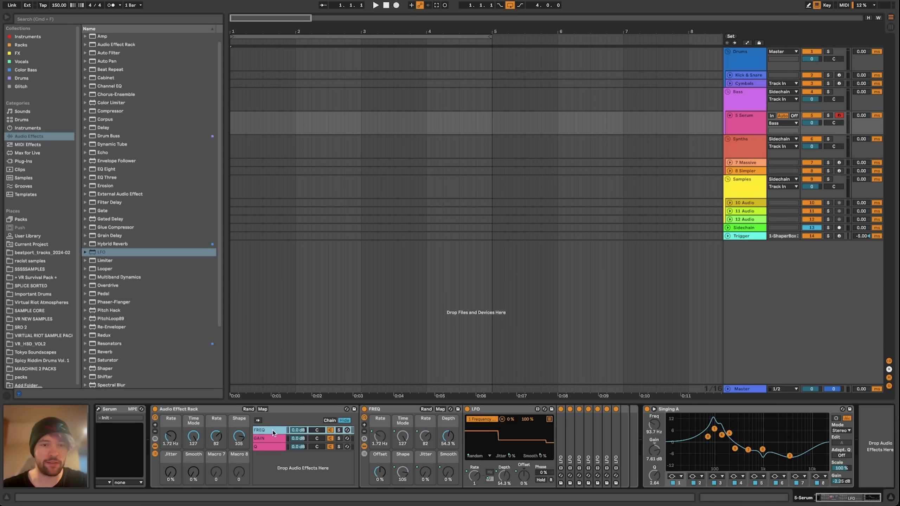
right_click(405, 438)
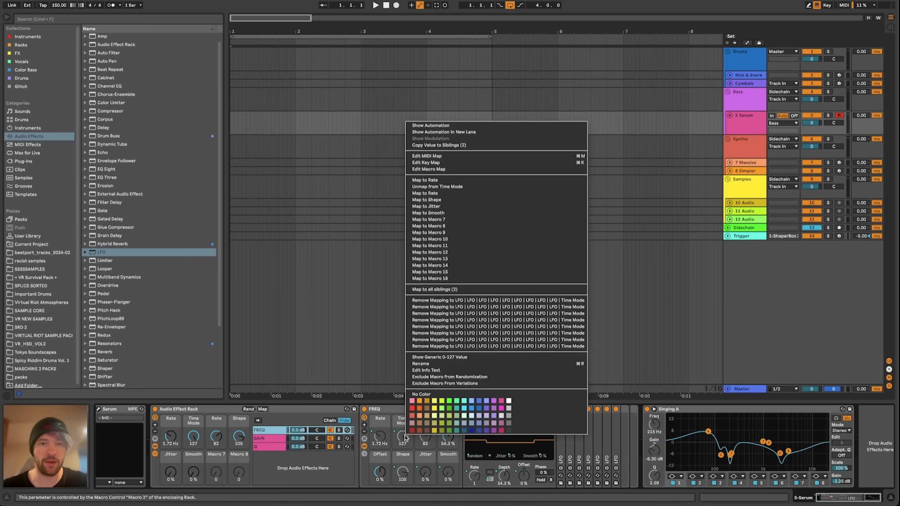
left_click(467, 289)
right_click(429, 438)
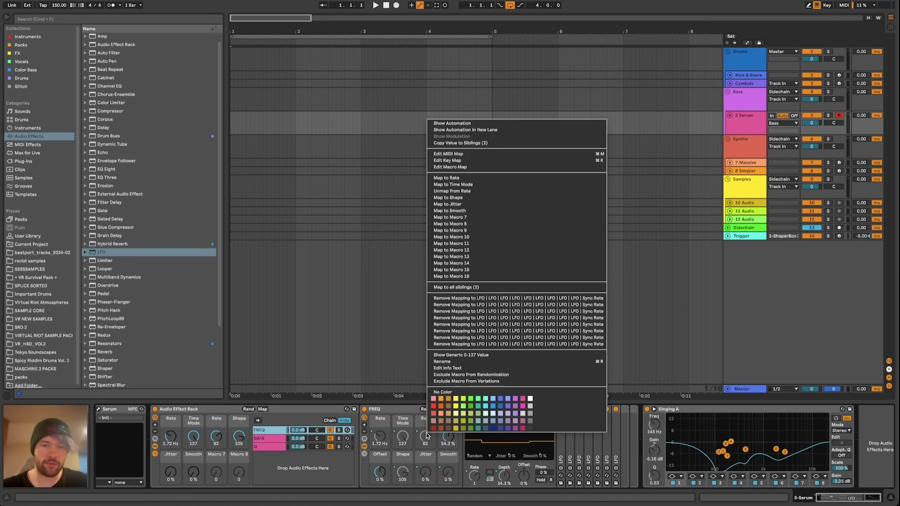
left_click(478, 289)
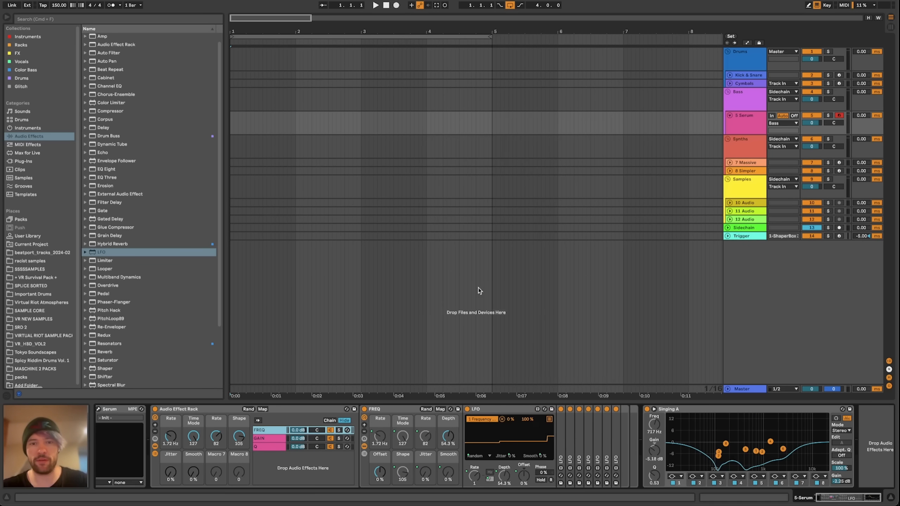
Map the FREQ rack's Shape, Jitter and Smooth macros to all sibling chains
right_click(403, 475)
left_click(453, 327)
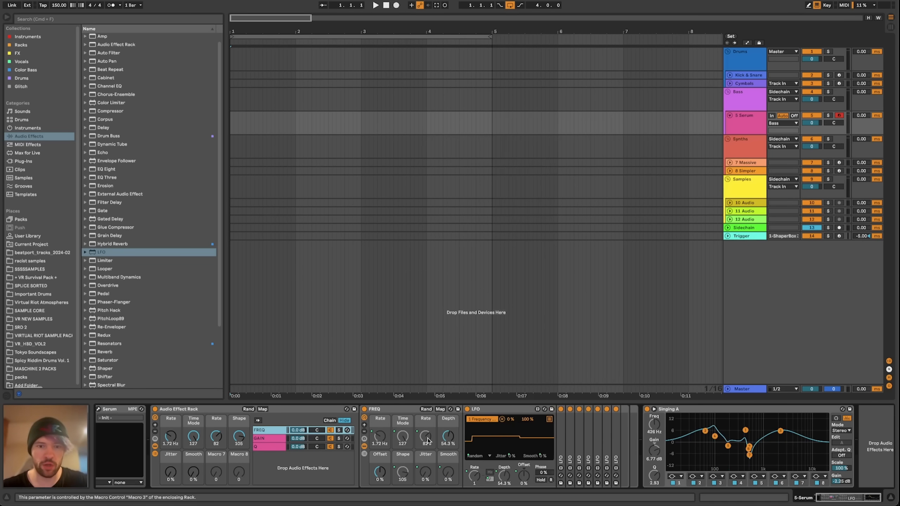
right_click(425, 475)
left_click(475, 329)
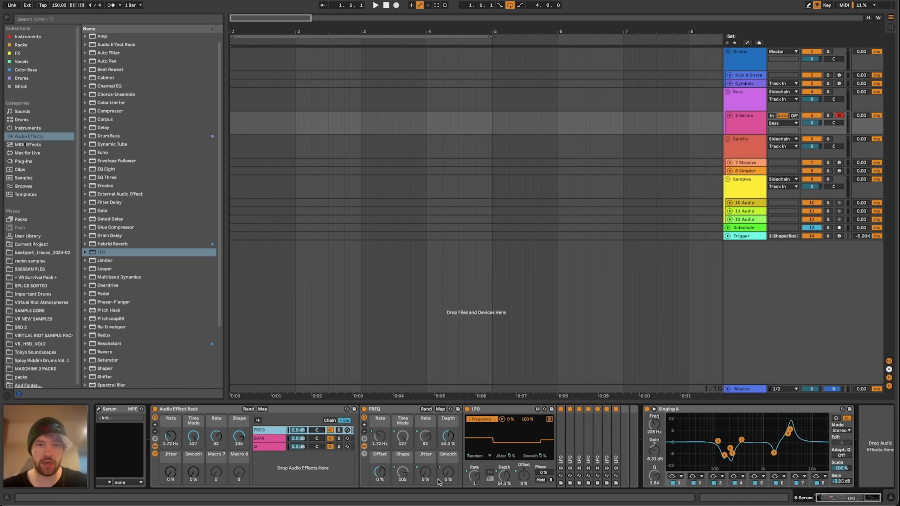
right_click(447, 474)
left_click(495, 327)
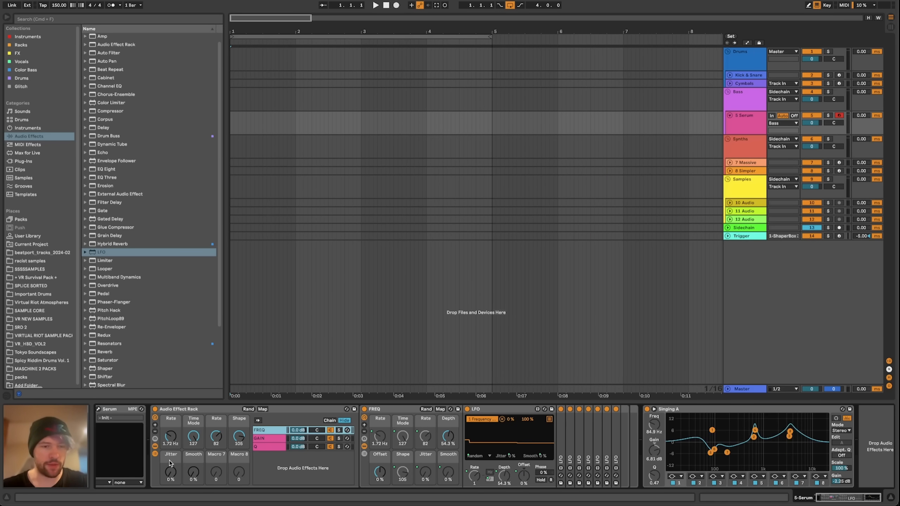
Test the outer rack's Smooth macro at 65 % and reset it to 0 %
left_click(193, 475)
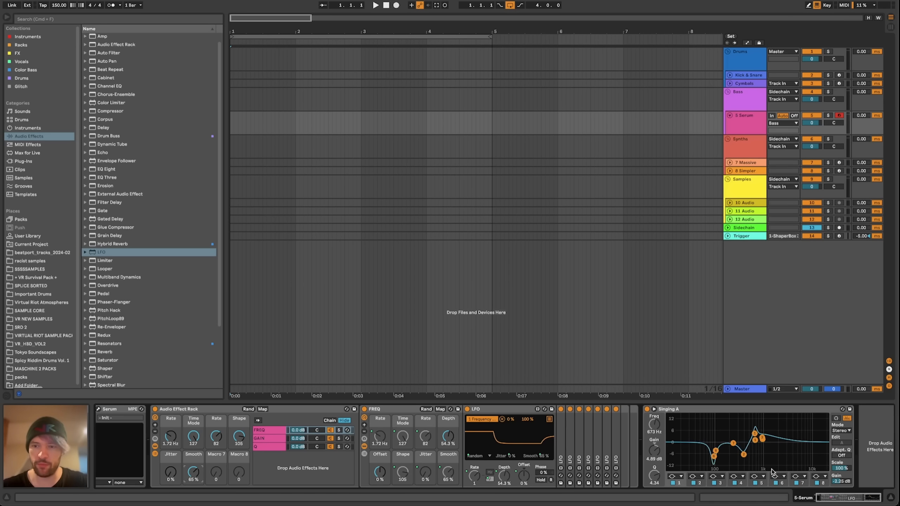
key("Delete")
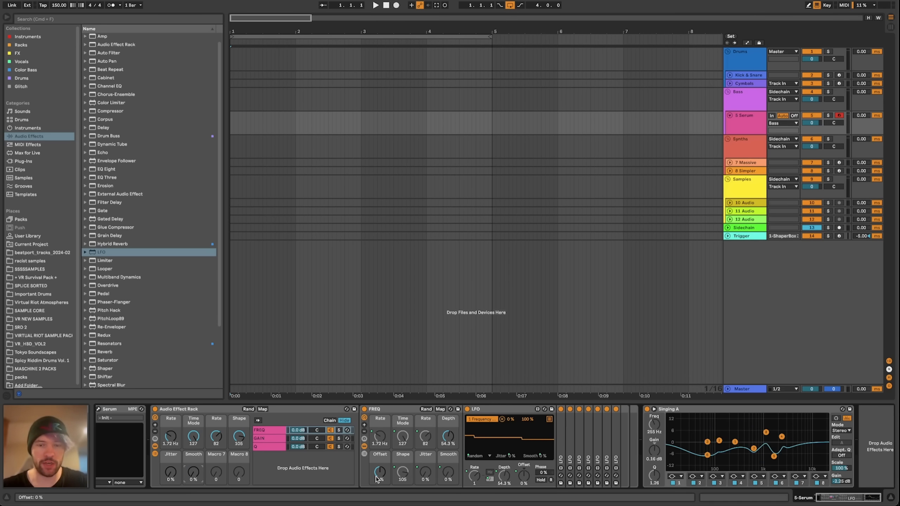
Extend the outer Audio Effect Rack to show ten macro controls
left_click(268, 447)
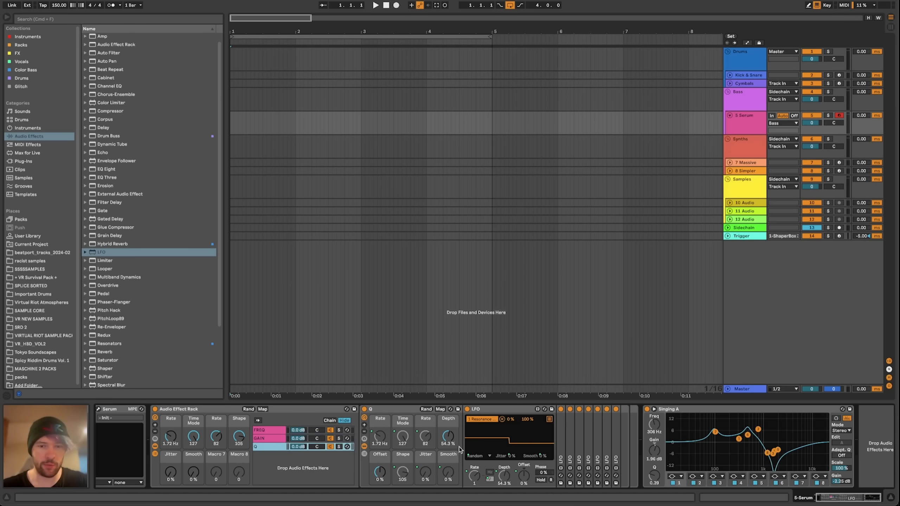
left_click(154, 425)
left_click(155, 426)
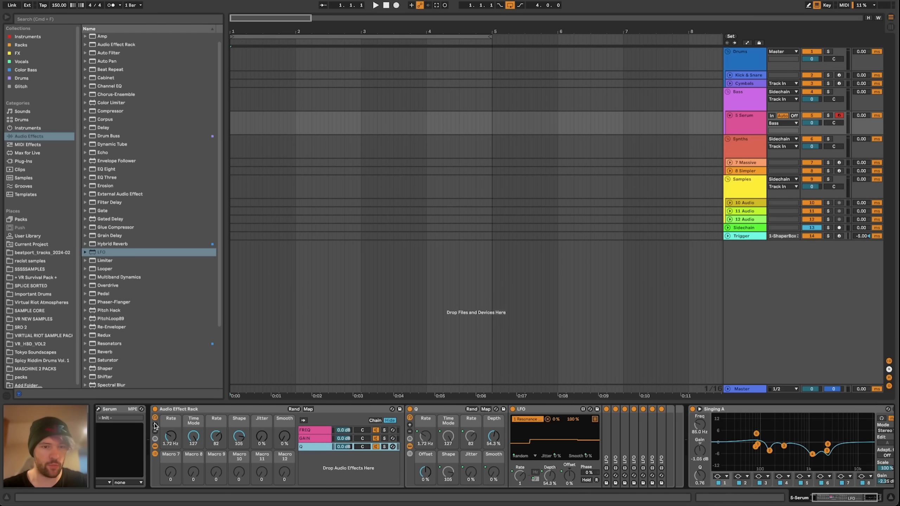
left_click(155, 431)
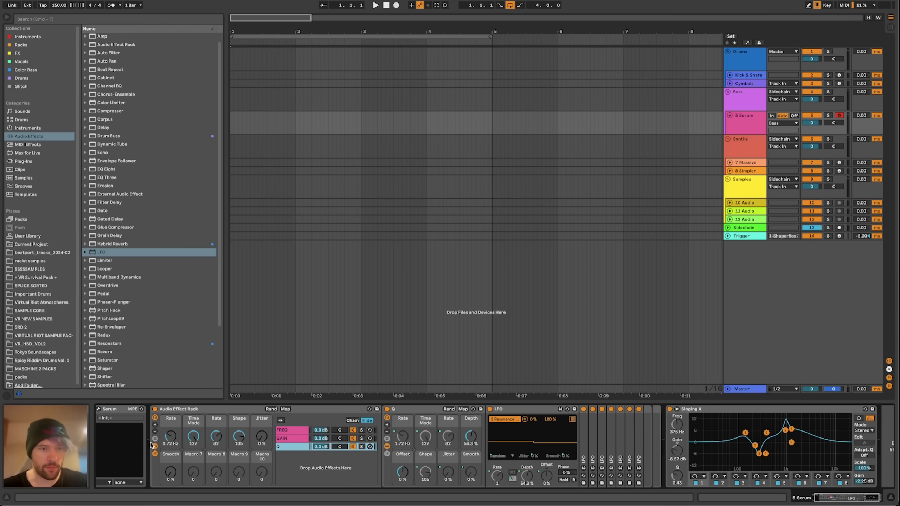
left_click(155, 425)
left_click(155, 430)
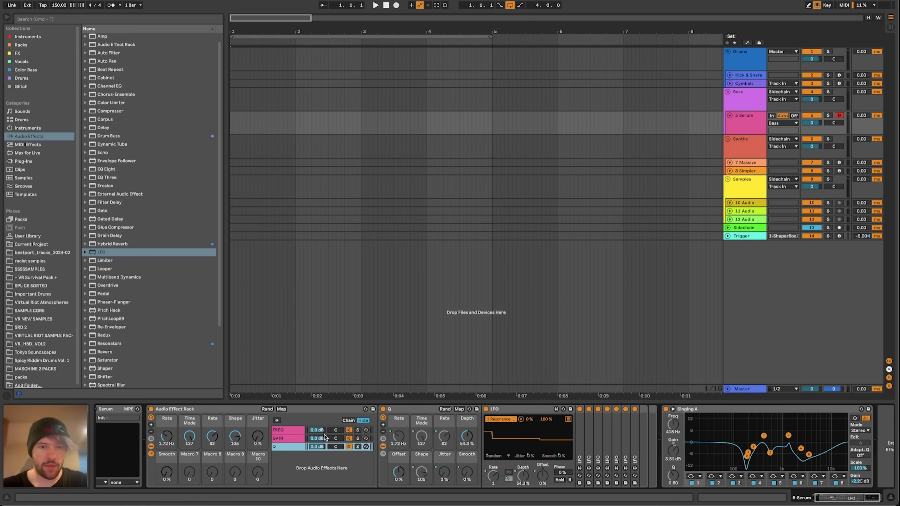
Map the FREQ rack's Depth and Offset macros to the outer rack's Macros 7 and 8
left_click(288, 430)
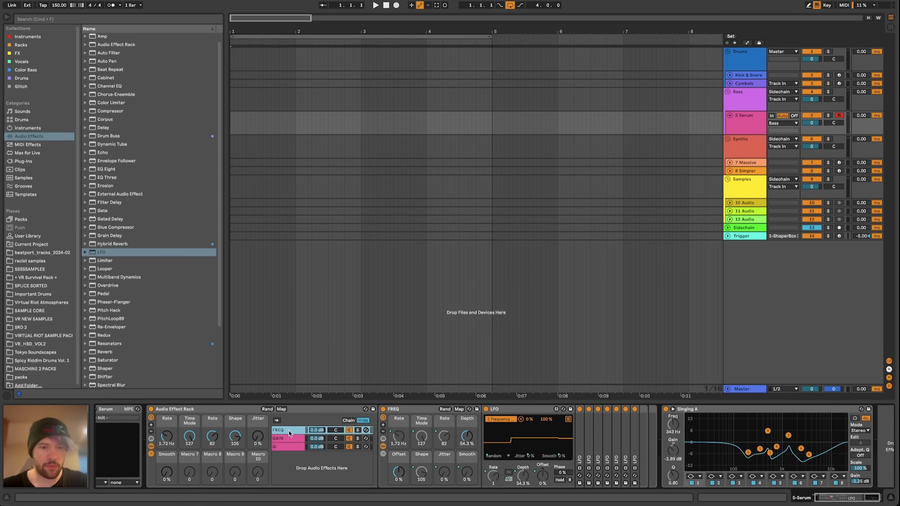
right_click(466, 437)
left_click(482, 234)
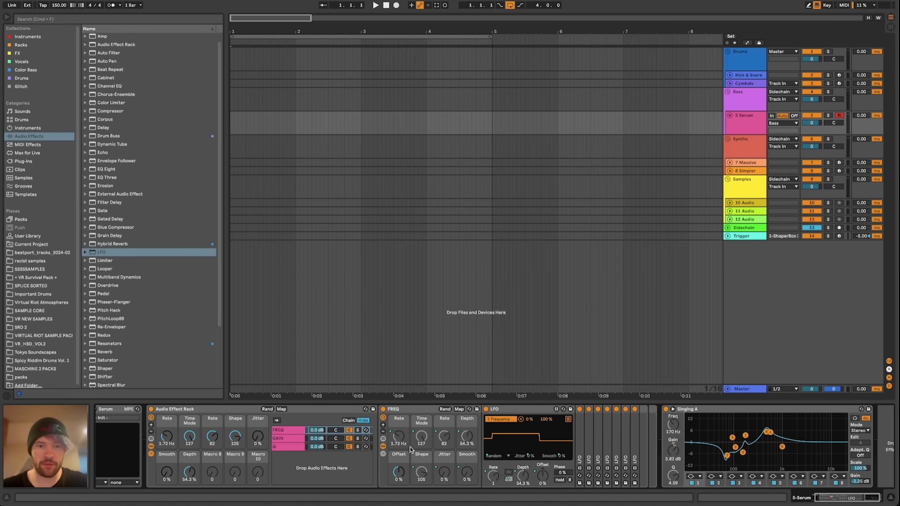
right_click(398, 471)
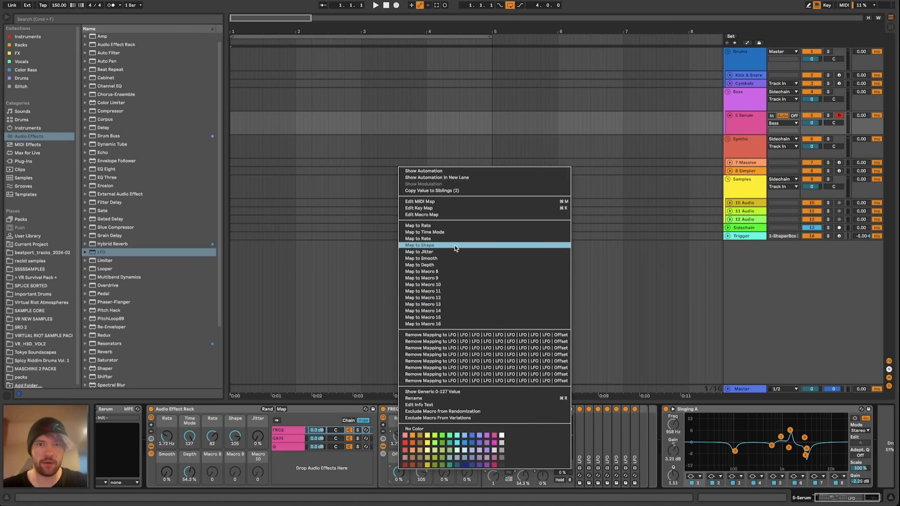
left_click(451, 269)
Map the GAIN rack's Depth and Offset macros to the outer rack's existing Depth and Offset macros
left_click(287, 438)
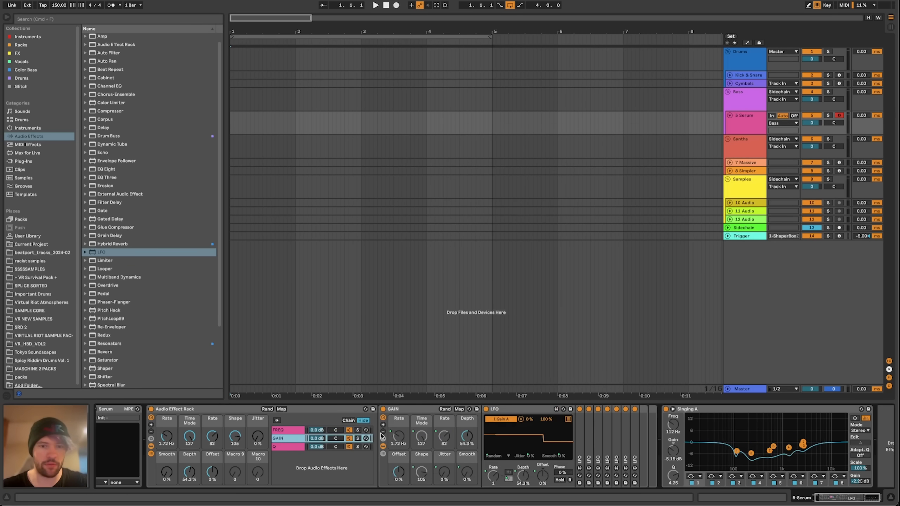
right_click(467, 437)
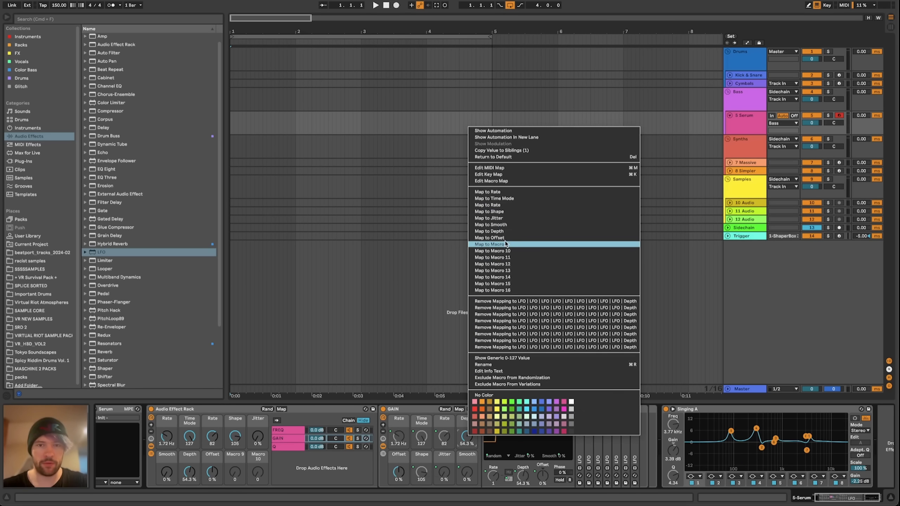
right_click(402, 469)
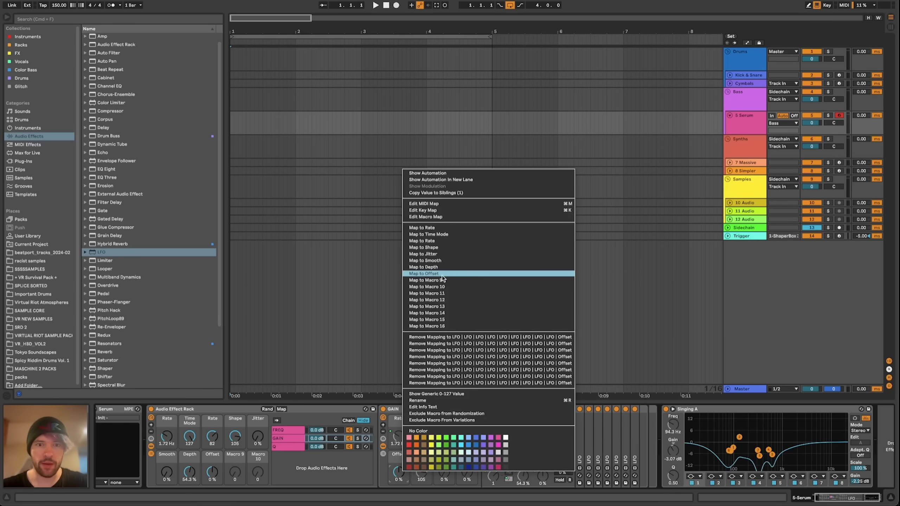
left_click(436, 273)
Map the Q rack's Depth and Offset macros to the outer rack's Macros 9 and 10
left_click(295, 446)
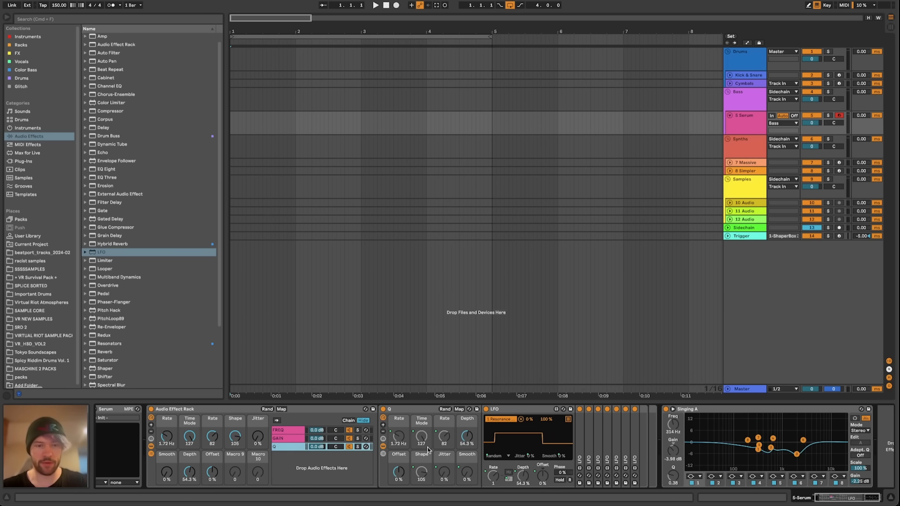
right_click(466, 444)
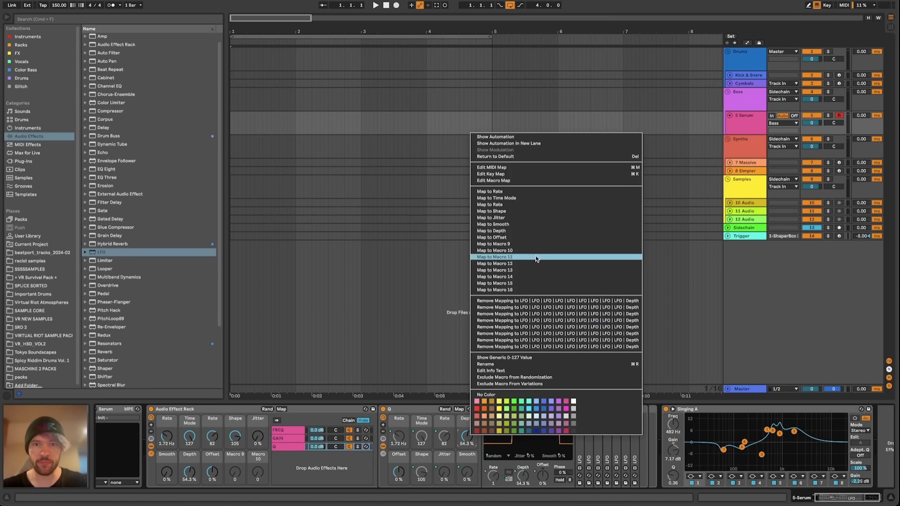
left_click(535, 250)
right_click(399, 477)
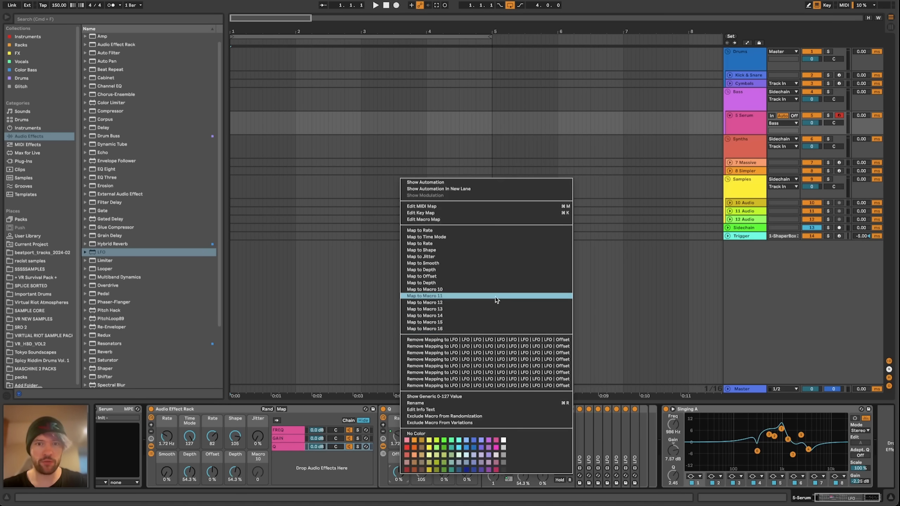
left_click(459, 289)
Hide the macro controls of the inner Q rack, leaving its LFO devices displayed
scroll(461, 414, "left", 2)
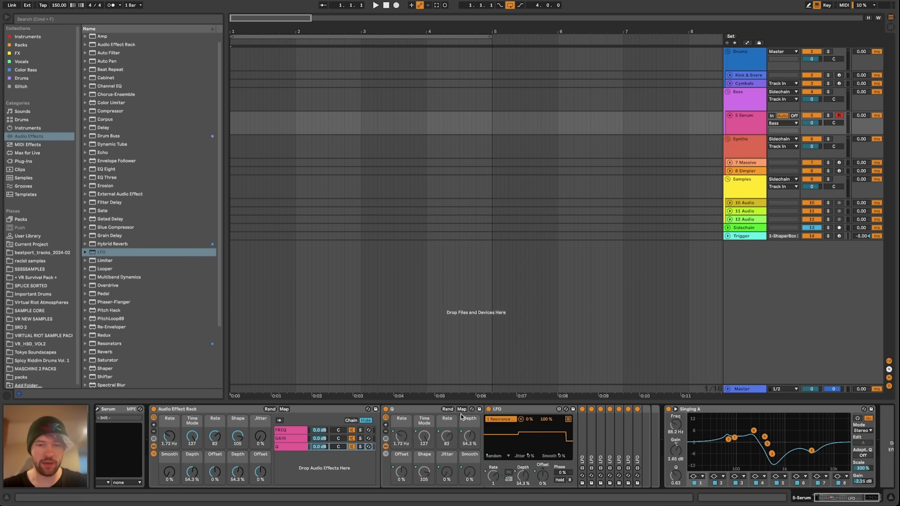
left_click(350, 473)
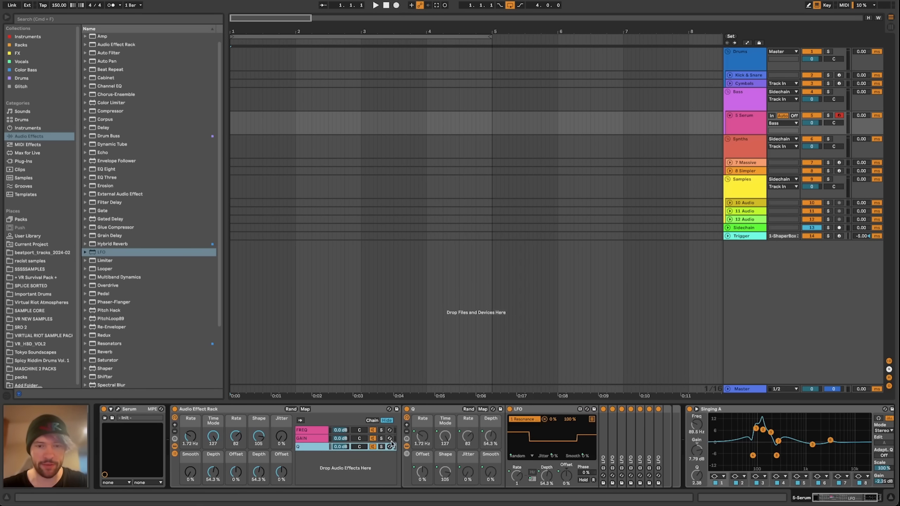
left_click(407, 419)
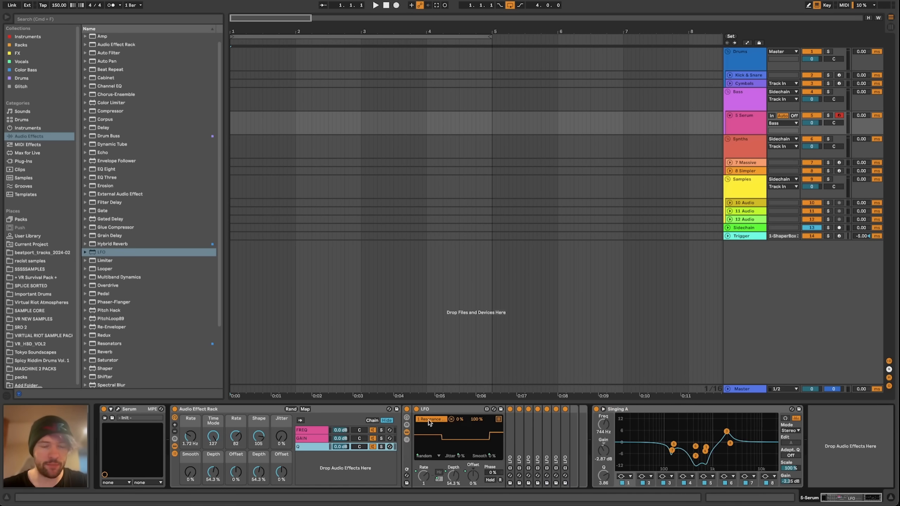
Move the EQ into the outer rack's FREQ chain after the LFO rack and reset its output gain to 0.00 dB
left_click(311, 430)
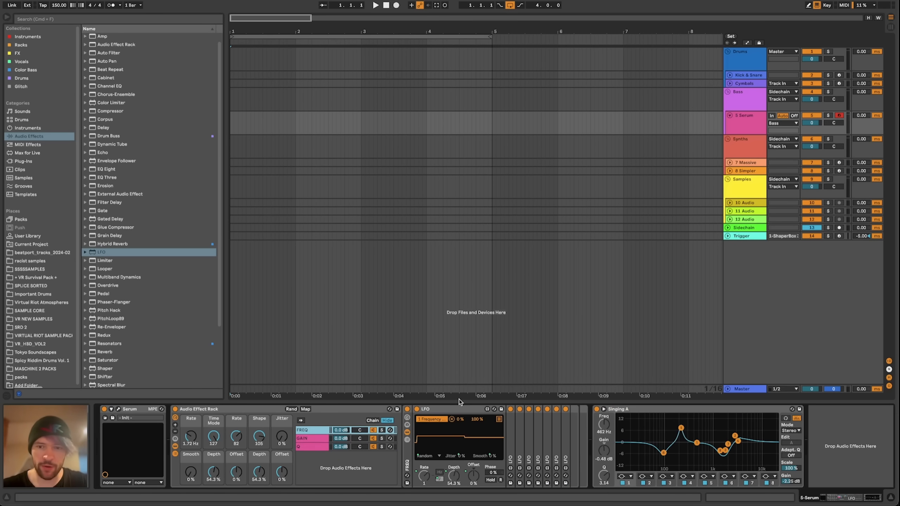
left_click_drag(636, 408, 577, 423)
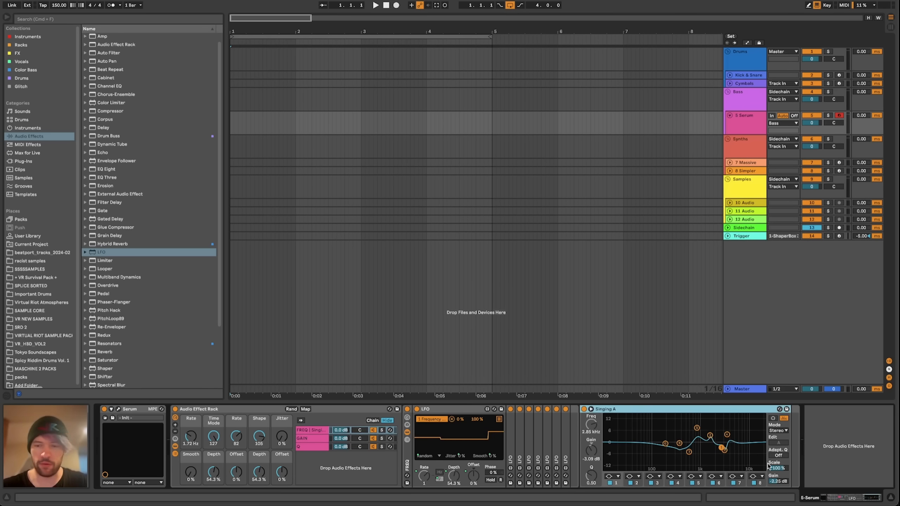
double_click(781, 481)
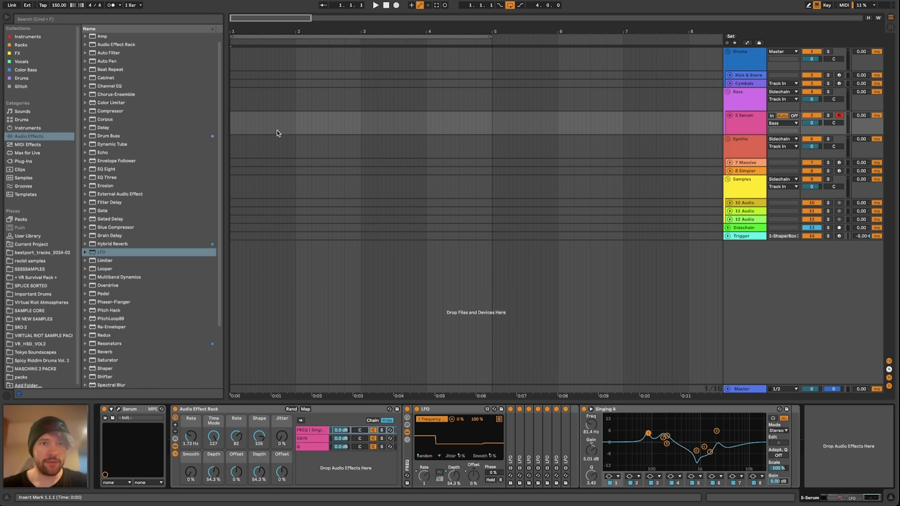
Add a Limiter at the end of the Serum track's device chain and briefly run playback from the start
left_click(232, 122)
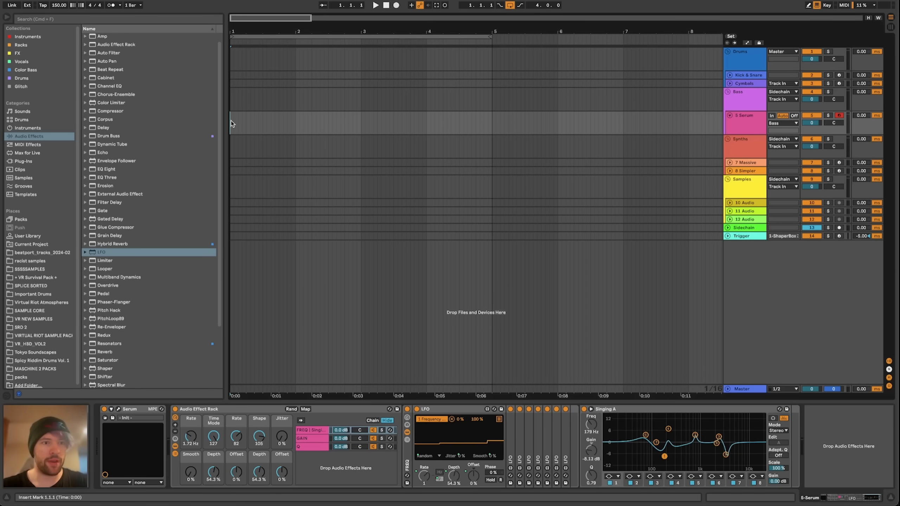
double_click(94, 261)
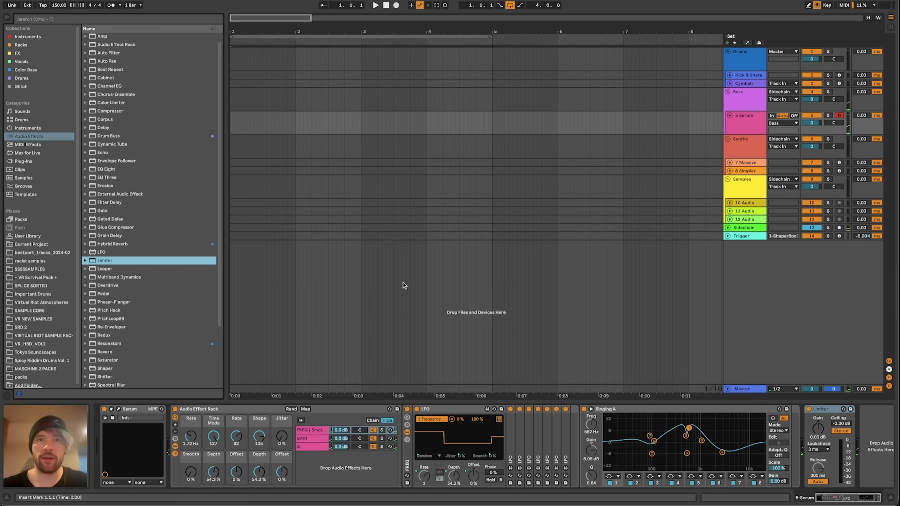
key("space")
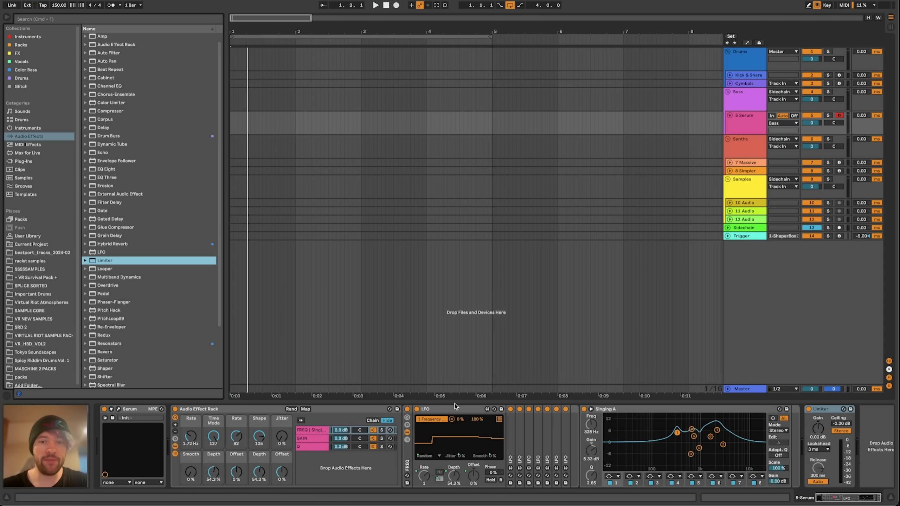
Lower the outer rack's second Rate macro to 33
left_click(454, 408)
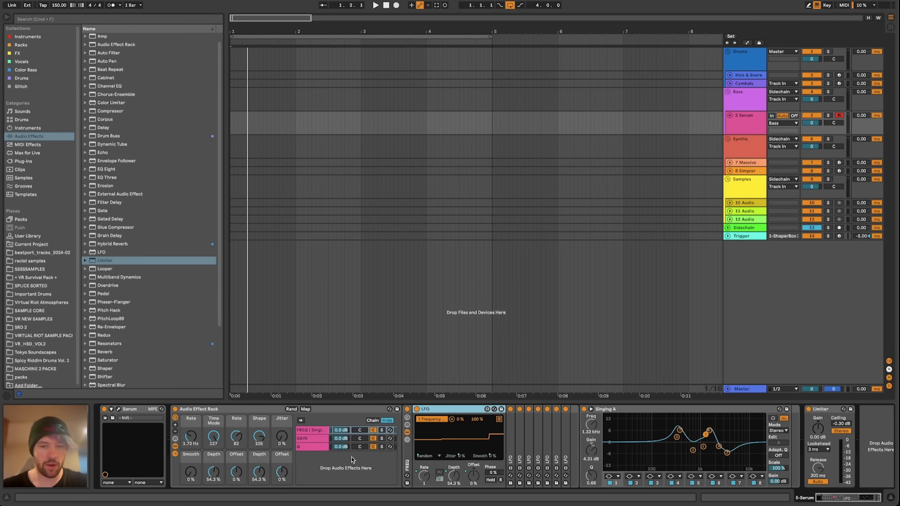
left_click(233, 441)
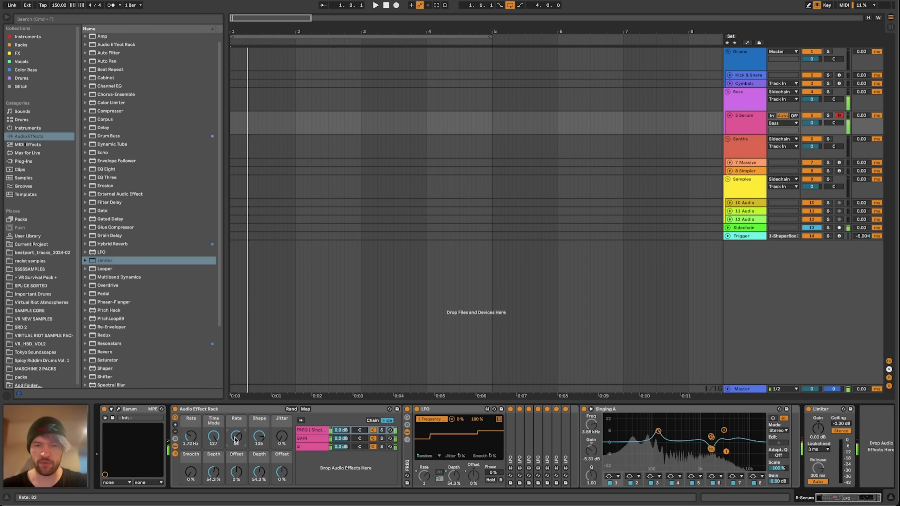
left_click_drag(236, 439, 234, 439)
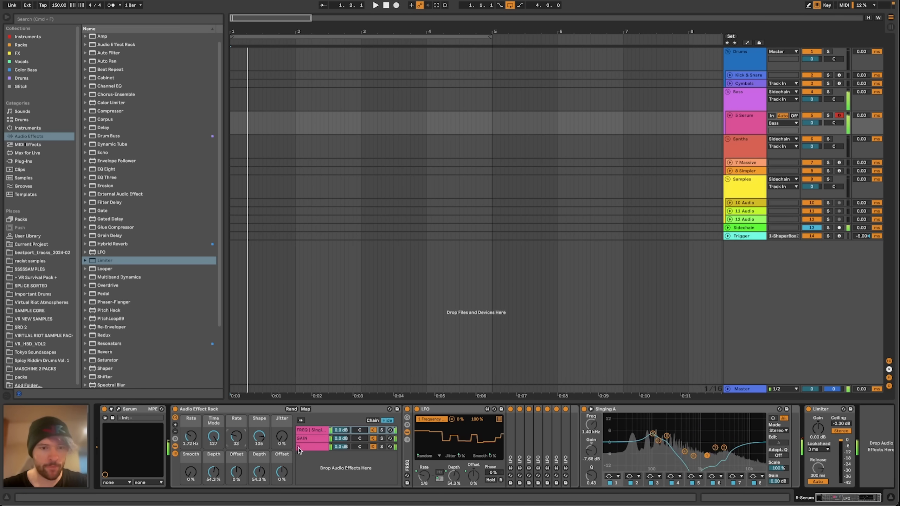
Raise both Depth macros of the outer rack, including the one for Q, to 100 %
left_click_drag(212, 476, 211, 450)
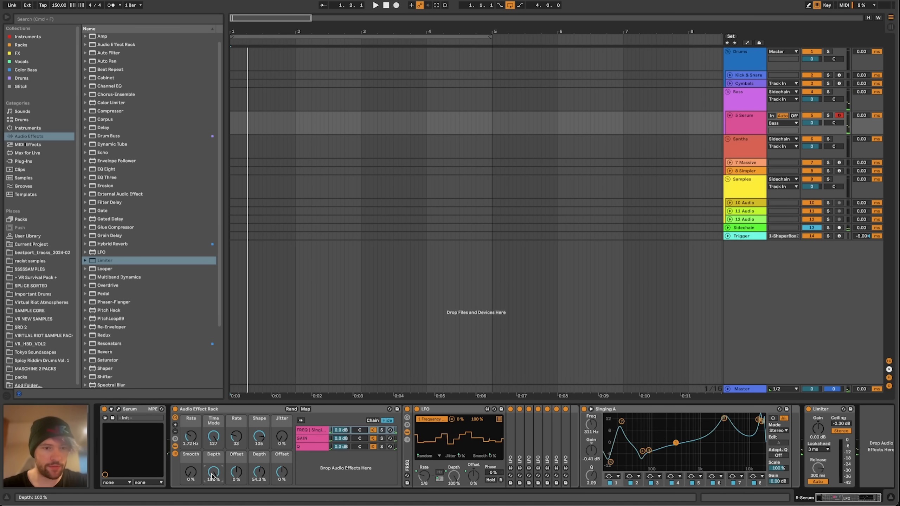
left_click_drag(259, 471, 259, 450)
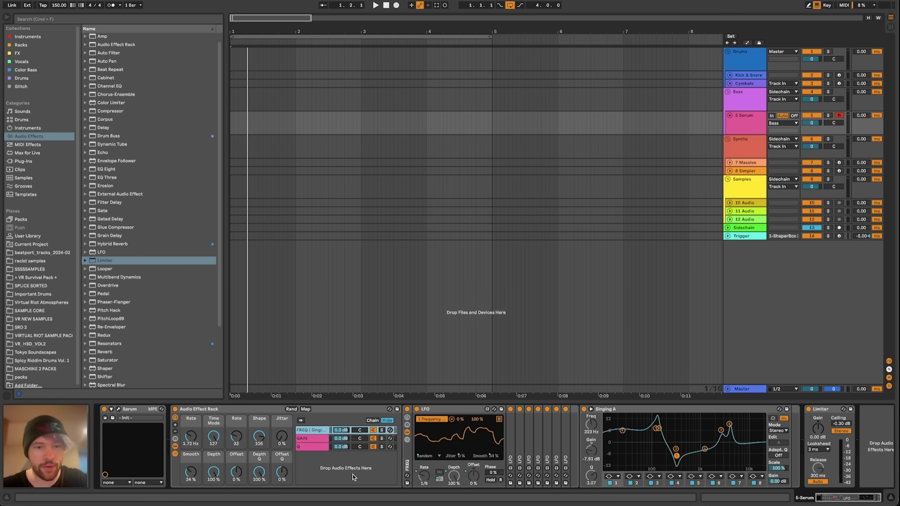
left_click(260, 476)
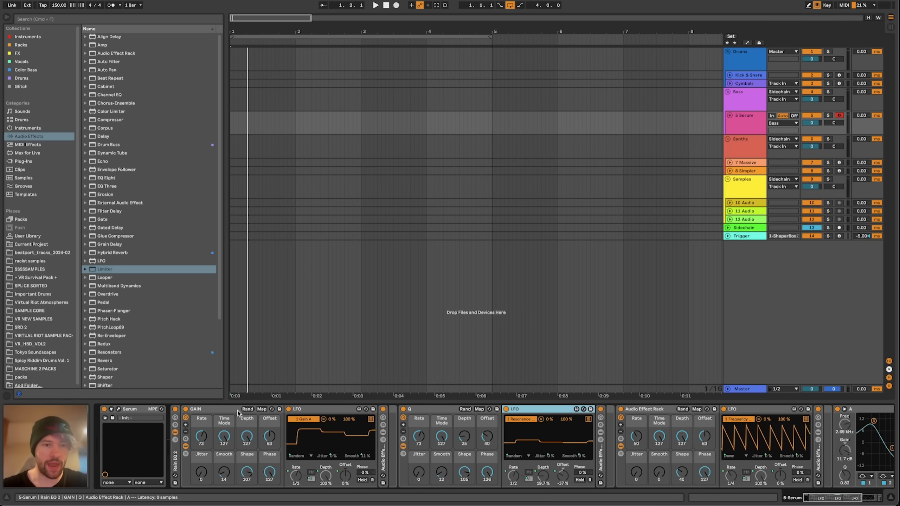
Test the Phase macro of the frequency LFO rack in Rain EQ 2 by resetting it and returning it to 127
left_click(222, 411)
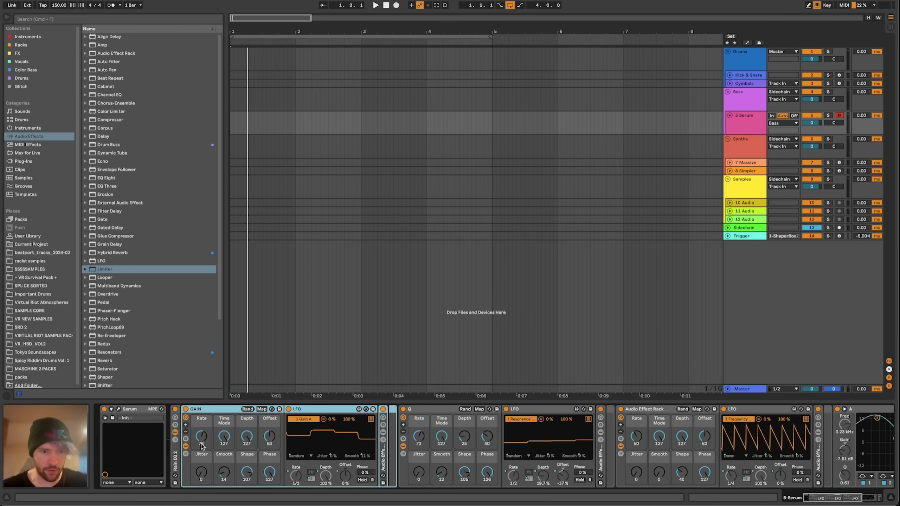
scroll(318, 446, "right", 3)
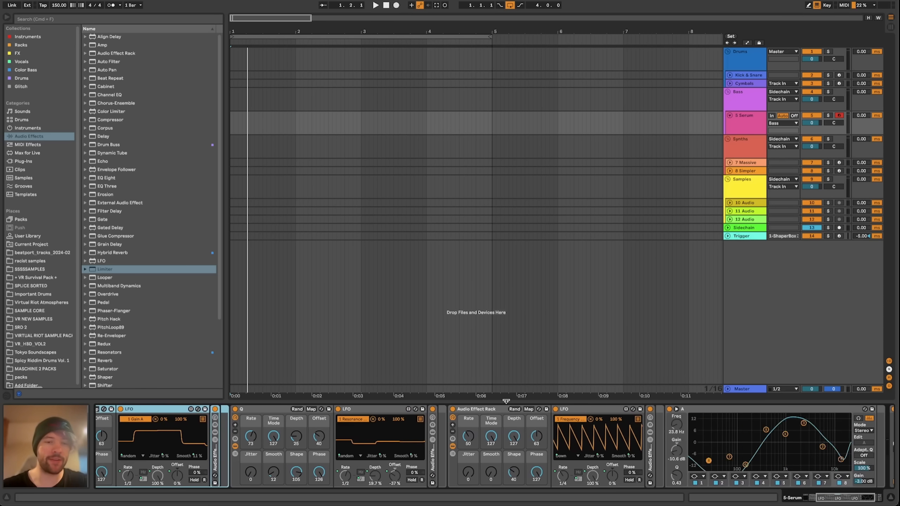
scroll(473, 451, "right", 3)
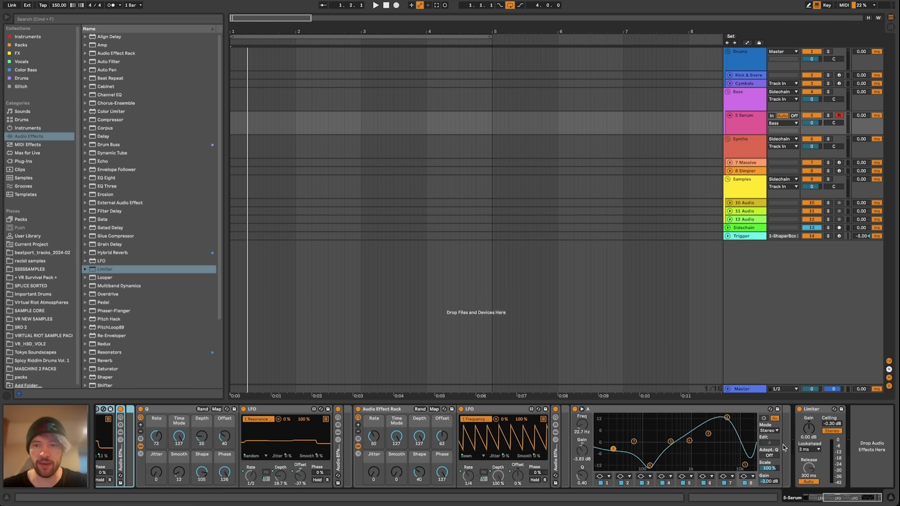
scroll(489, 448, "left", 3)
scroll(447, 448, "right", 3)
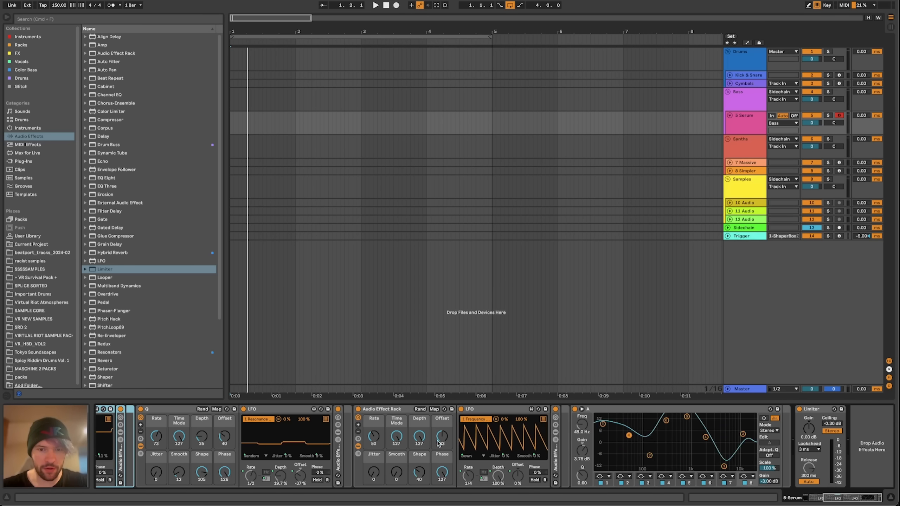
double_click(442, 472)
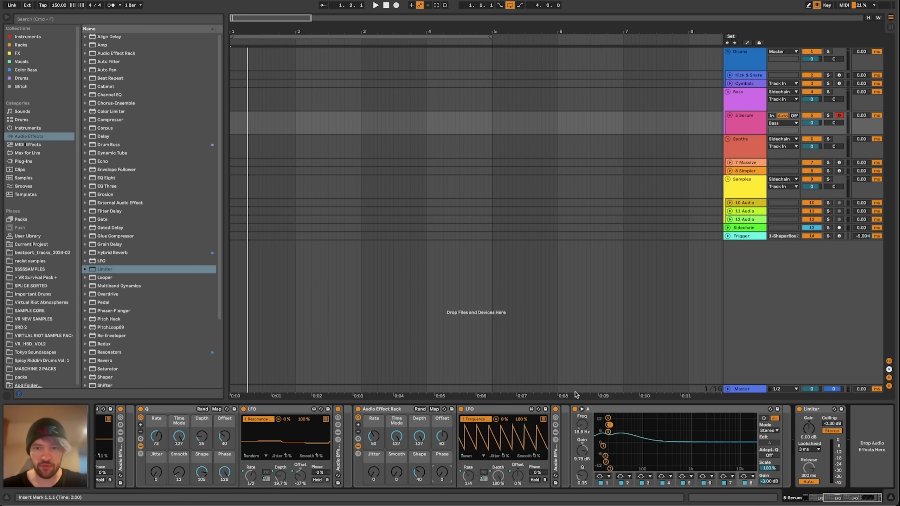
left_click_drag(445, 475, 446, 422)
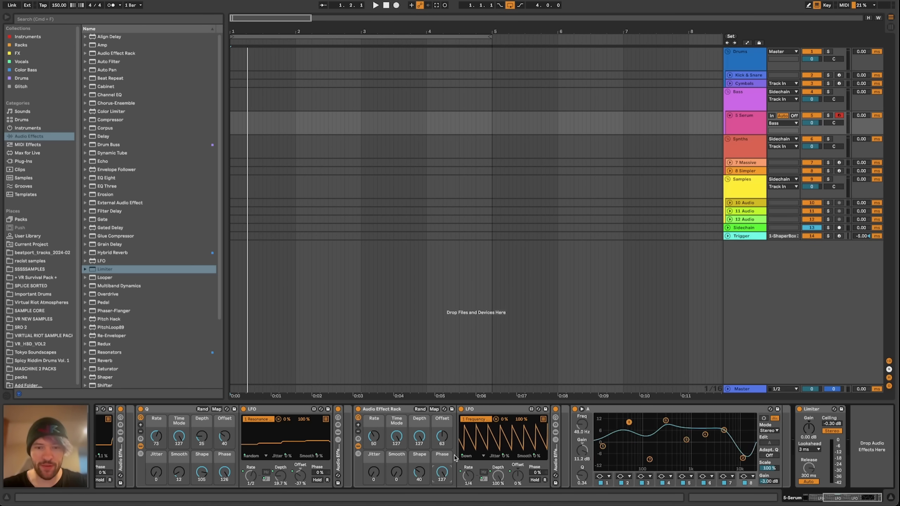
Unfold the inner frequency rack and its LFOs for bands 2, 3 and 4, and lower the frequency rack's Phase macro to 0
left_click(555, 432)
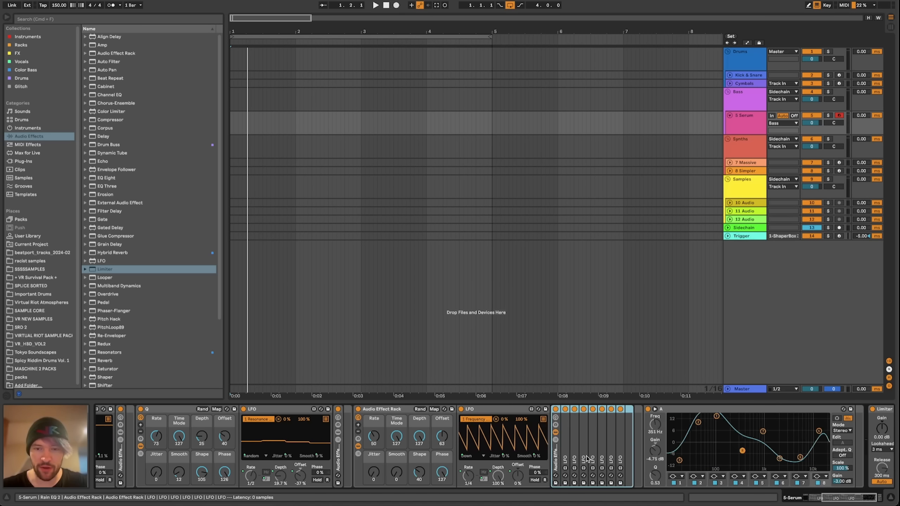
double_click(562, 441)
scroll(581, 453, "right", 1)
scroll(582, 452, "right", 1)
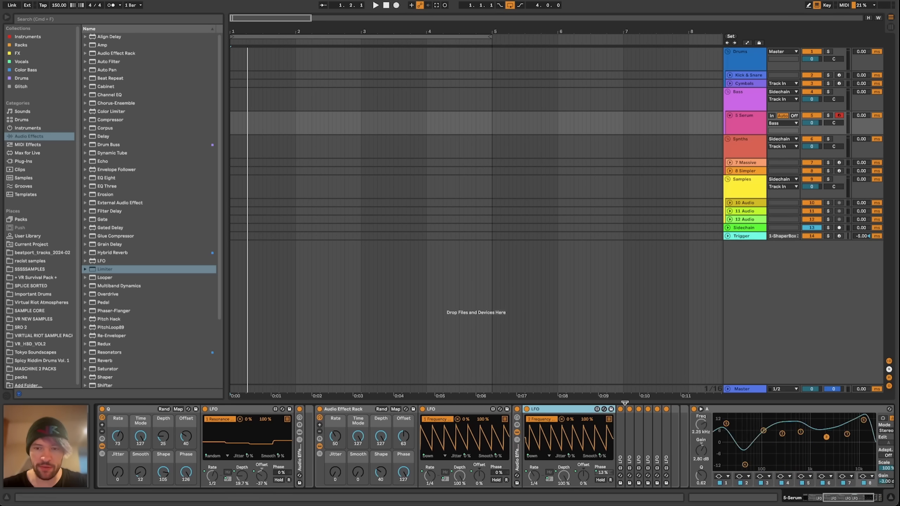
double_click(621, 430)
double_click(718, 432)
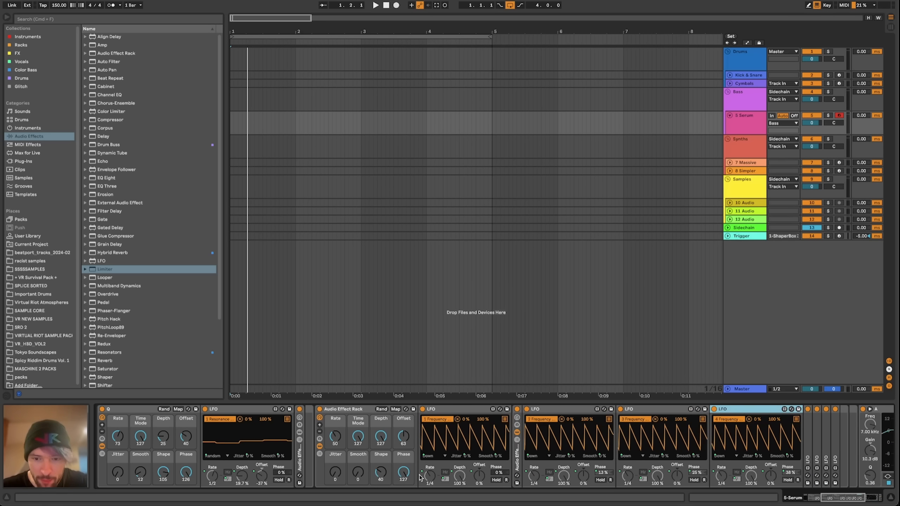
scroll(574, 455, "right", 1)
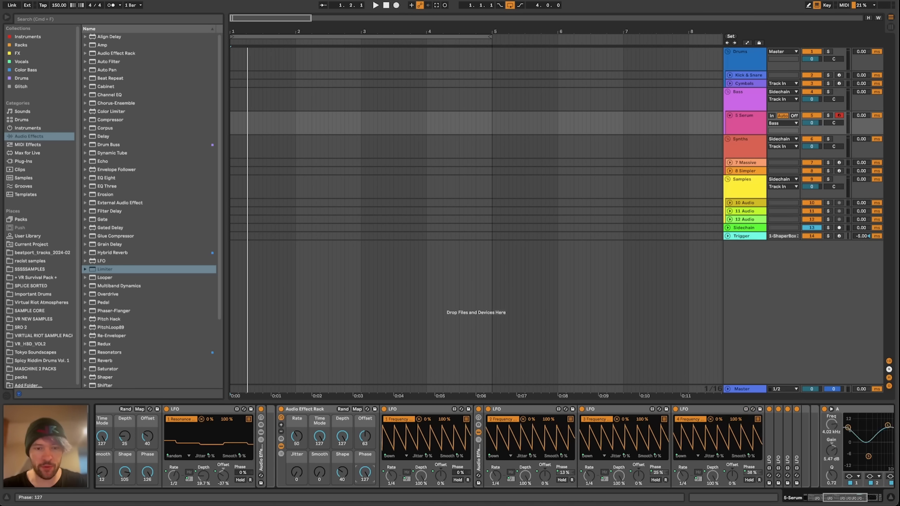
left_click_drag(364, 472, 365, 466)
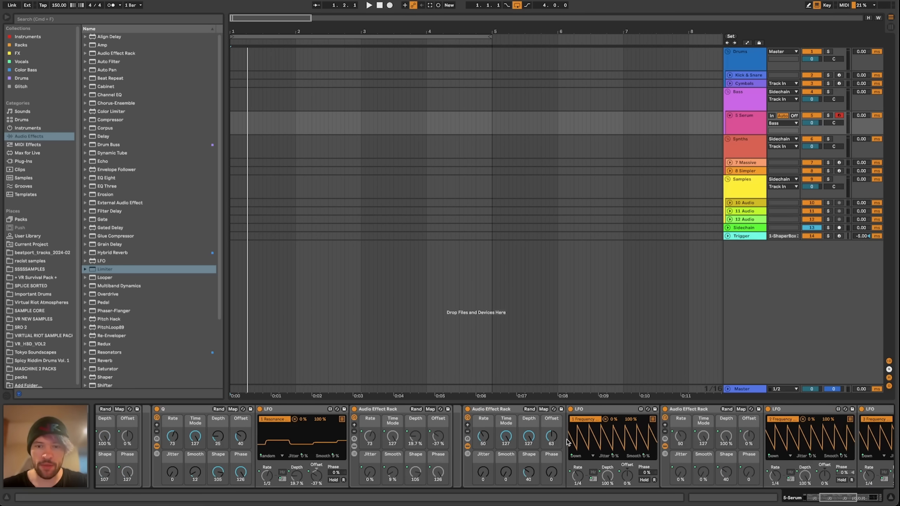
Examine the inner frequency rack's macro mappings, especially the Phase range of each LFO, and leave mapping mode
scroll(566, 442, "right", 9)
left_click(421, 410)
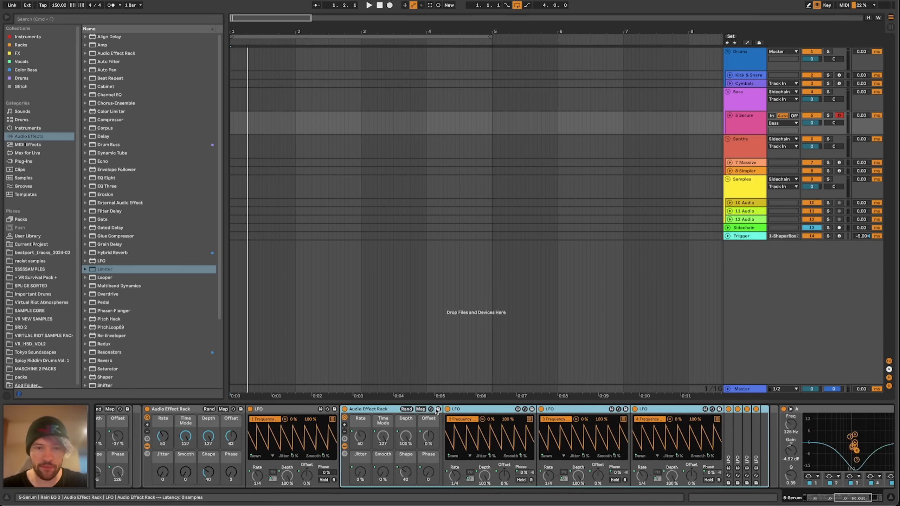
left_click(421, 409)
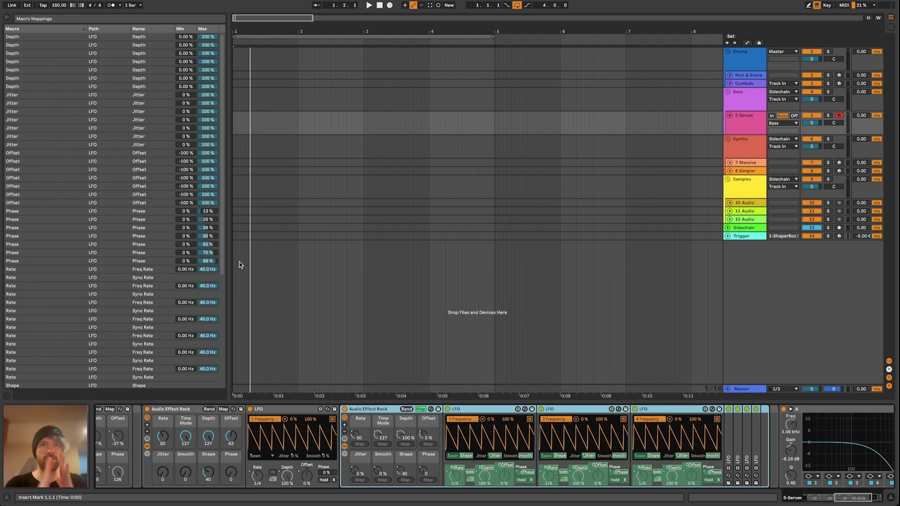
left_click(420, 409)
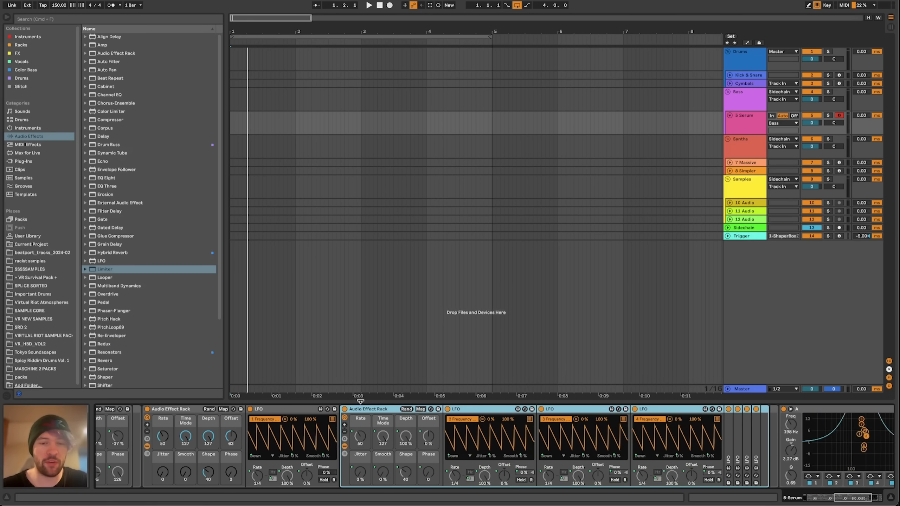
Name the frequency LFO rack FREQ and fold away its inner rack of LFOs
scroll(480, 427, "right", 5)
scroll(480, 430, "left", 5)
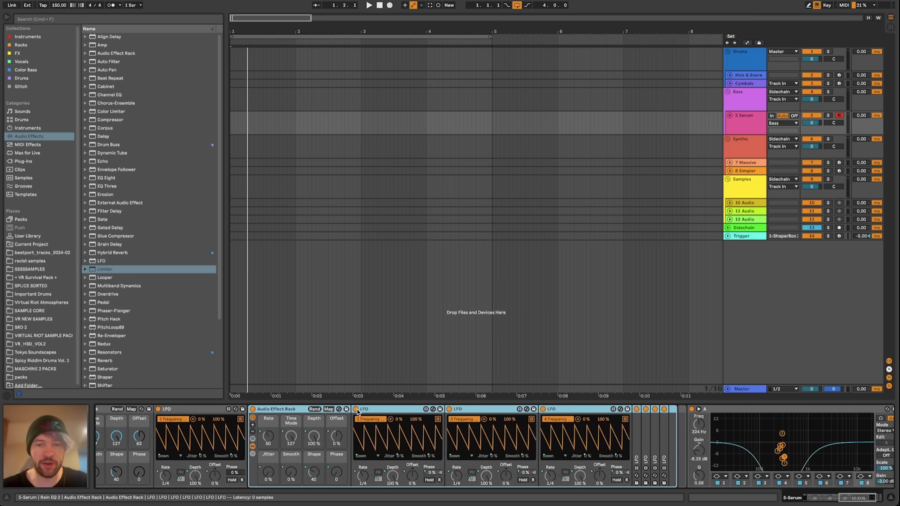
double_click(237, 409)
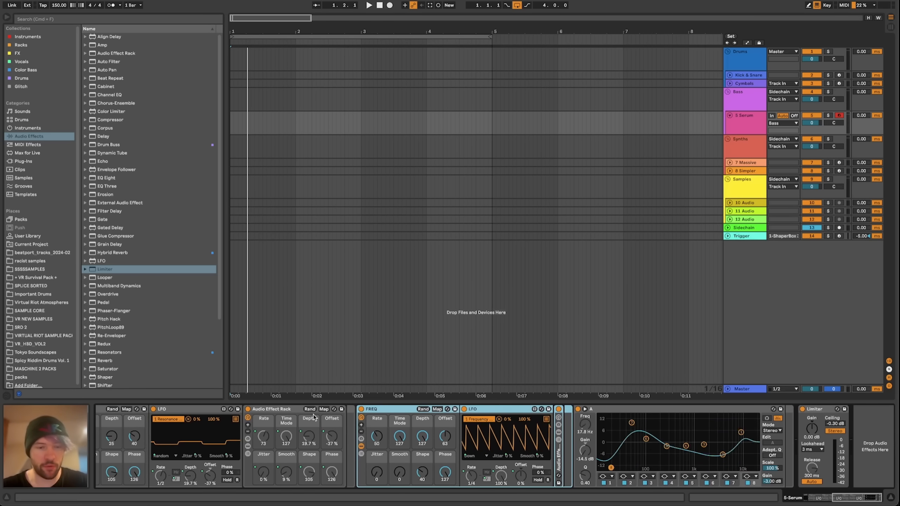
Set the GAIN rack's Shape macro to 0 for a sine waveform and check the EQ curve's movement
scroll(313, 417, "left", 4)
scroll(313, 418, "left", 10)
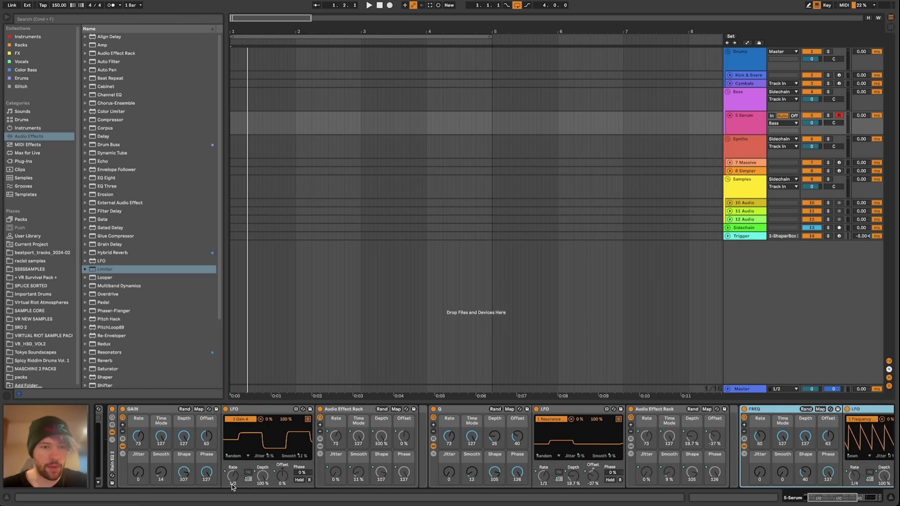
left_click_drag(183, 472, 183, 483)
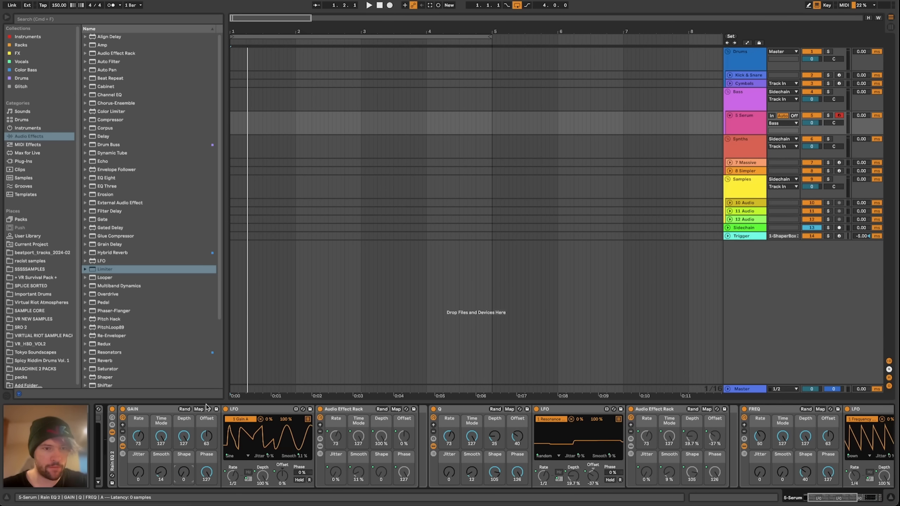
scroll(317, 430, "right", 10)
scroll(317, 431, "right", 2)
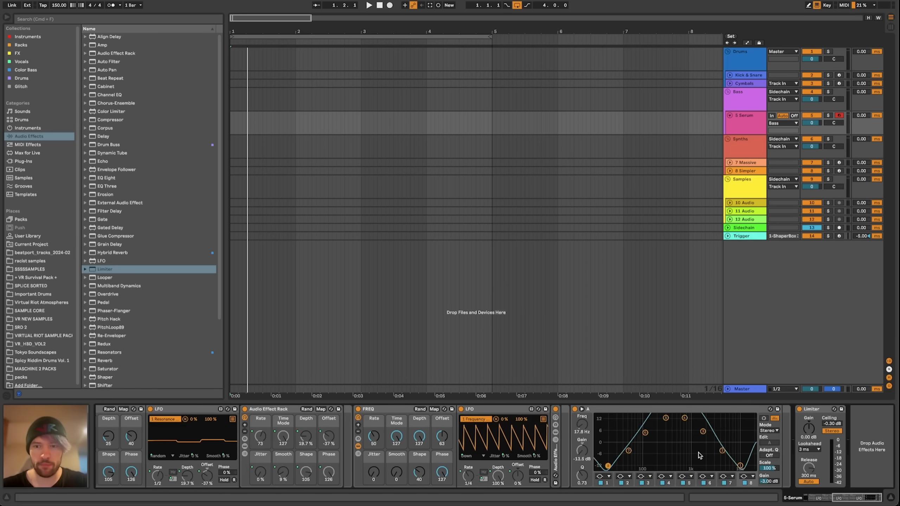
Lower the GAIN rack's Phase macro to 0 and check how the EQ bands move
scroll(448, 428, "left", 10)
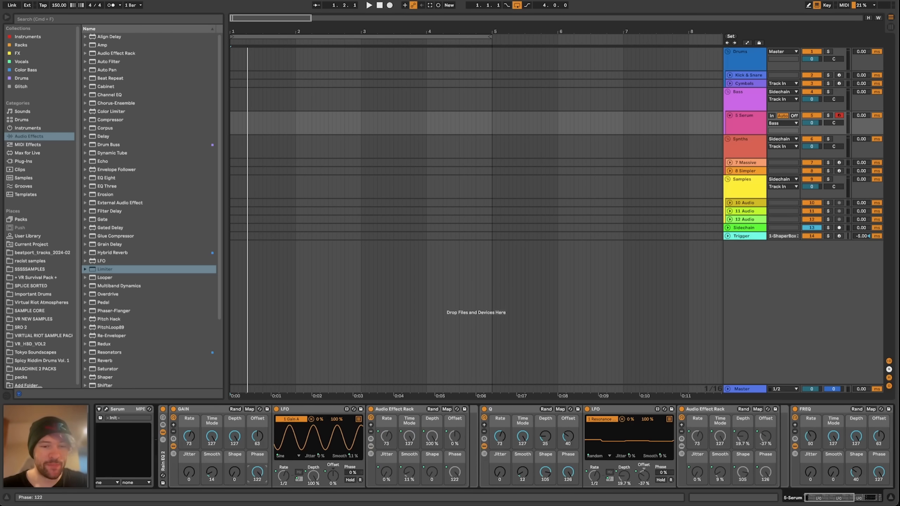
scroll(347, 467, "right", 1)
scroll(348, 467, "right", 10)
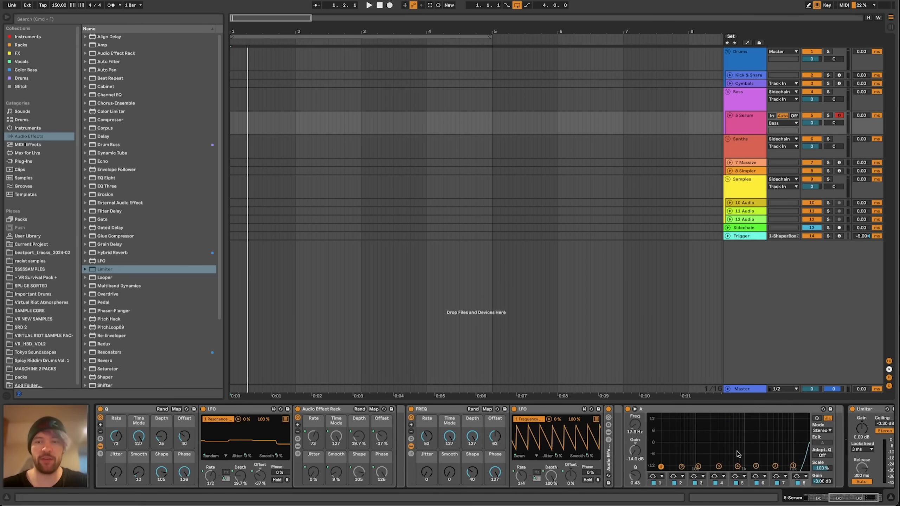
scroll(483, 455, "left", 3)
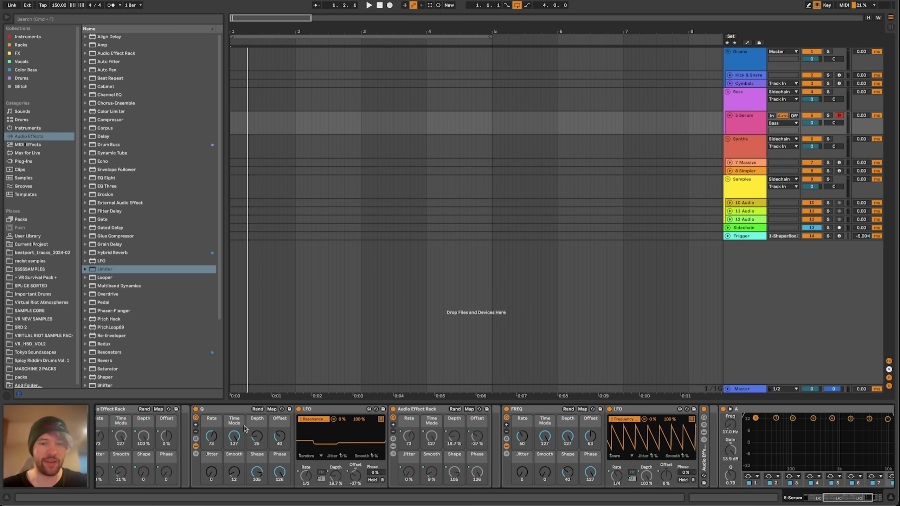
Fold away the inner effect racks inside the Q and GAIN racks
double_click(404, 407)
scroll(387, 422, "left", 4)
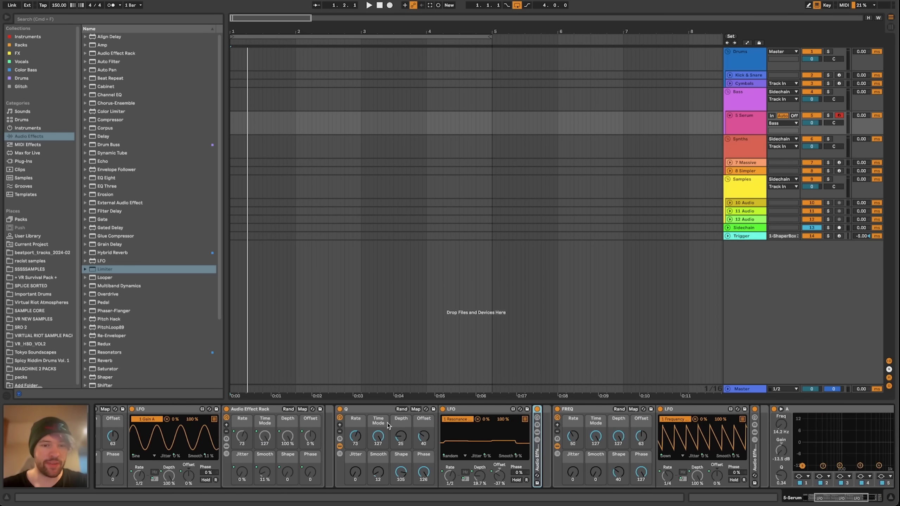
double_click(263, 408)
scroll(306, 428, "left", 2)
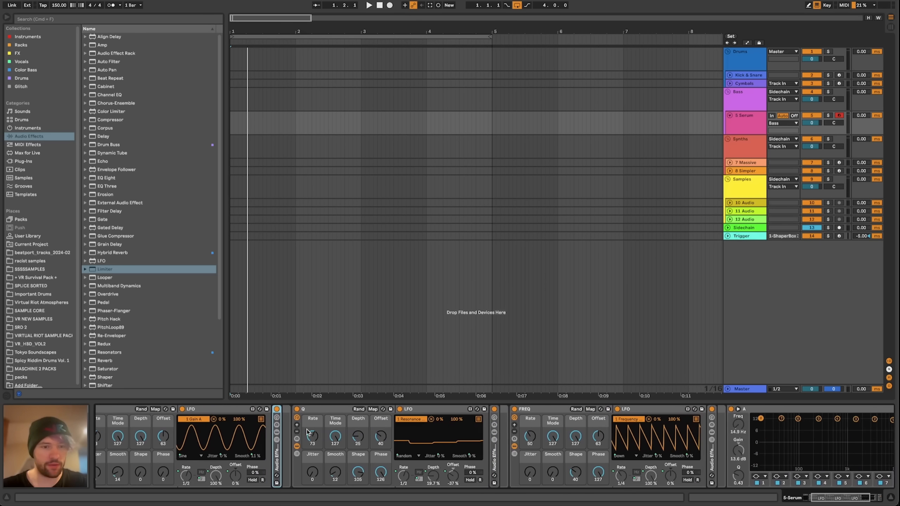
Expand the EQ's curve display into the large view above the device chain and watch the band movement
scroll(307, 429, "right", 1)
double_click(809, 455)
scroll(546, 452, "left", 4)
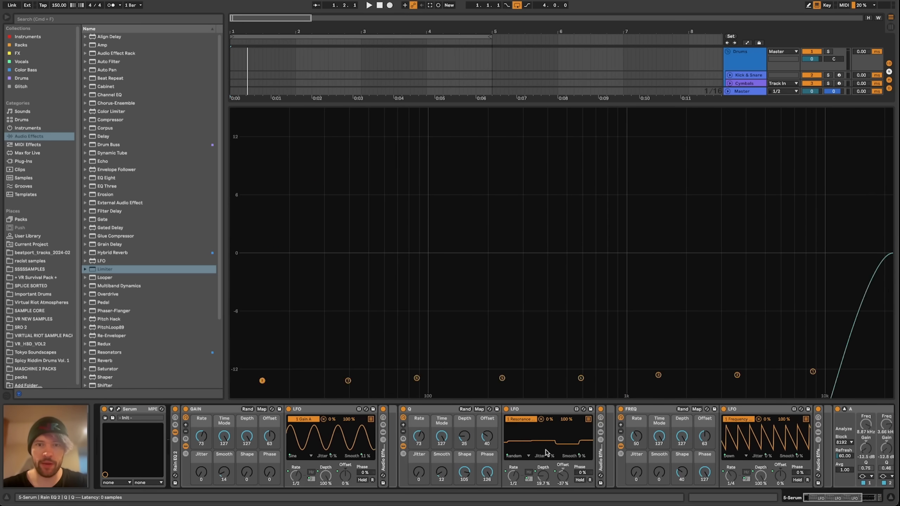
scroll(548, 454, "right", 1)
scroll(549, 453, "left", 1)
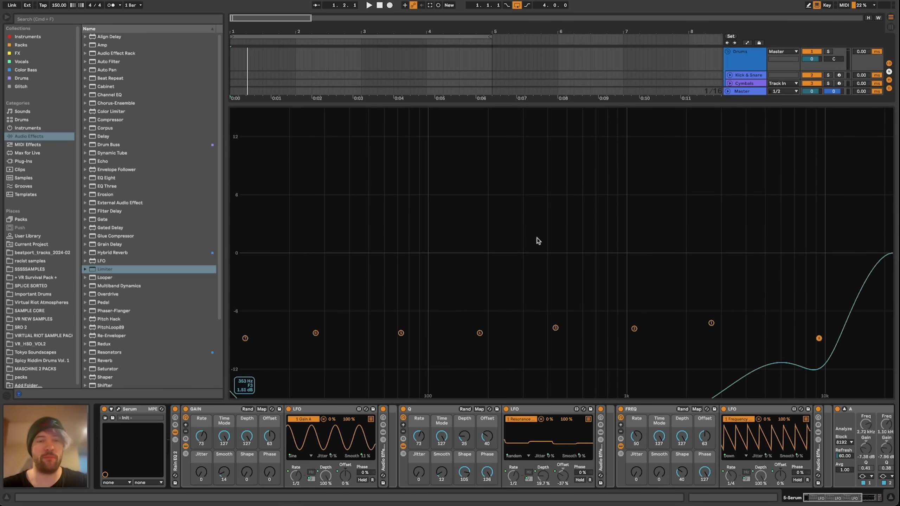
Set the GAIN rack's Phase macro to 127 and its Shape macro to 27 for a downward saw
scroll(489, 423, "right", 3)
scroll(488, 423, "left", 8)
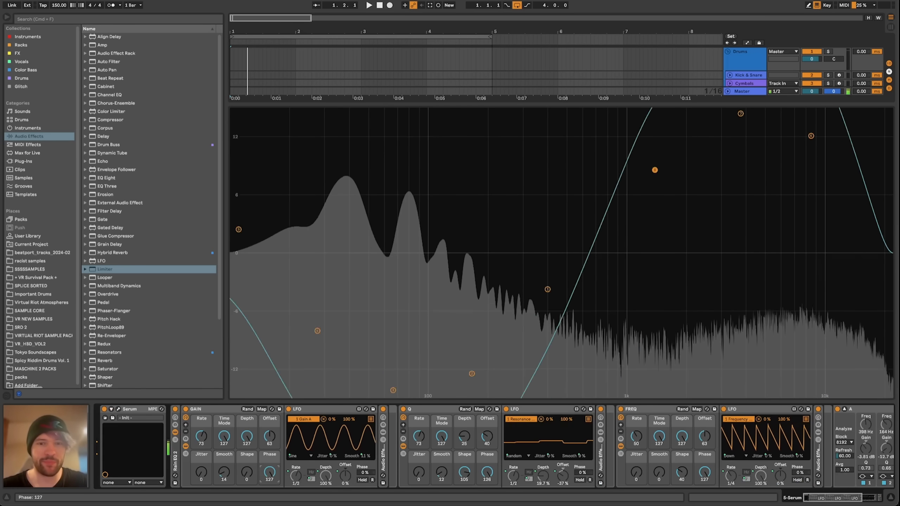
left_click_drag(269, 476, 269, 474)
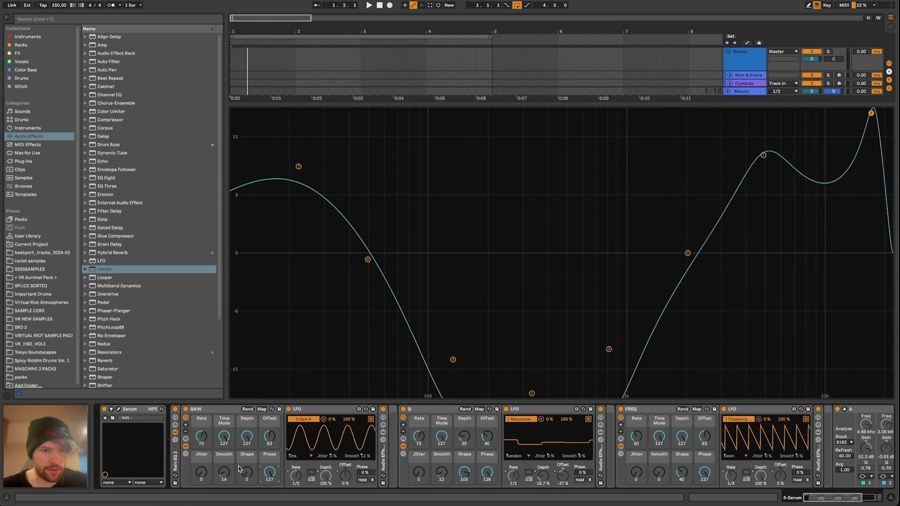
left_click_drag(253, 473, 256, 504)
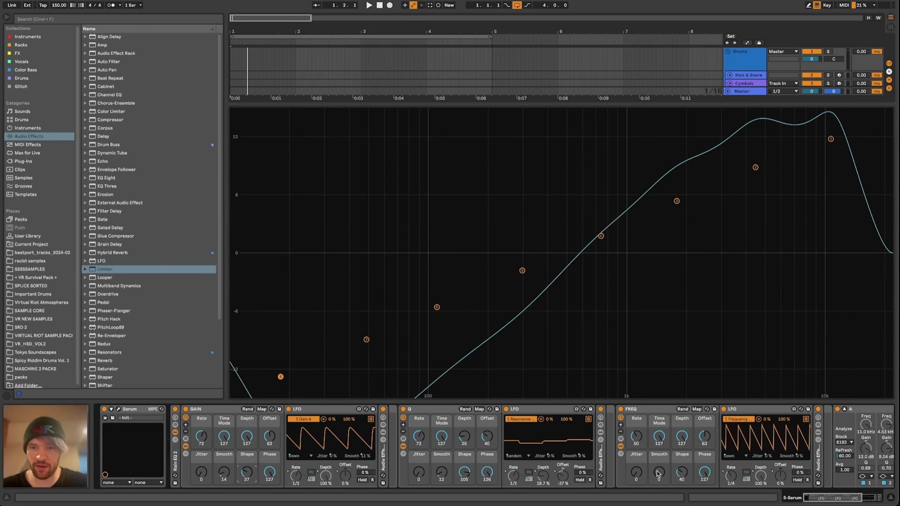
Set the FREQ rack's Shape macro to 104 for random, and the Q rack's Depth macro to 0 and Offset macro to 104
left_click_drag(680, 476, 680, 479)
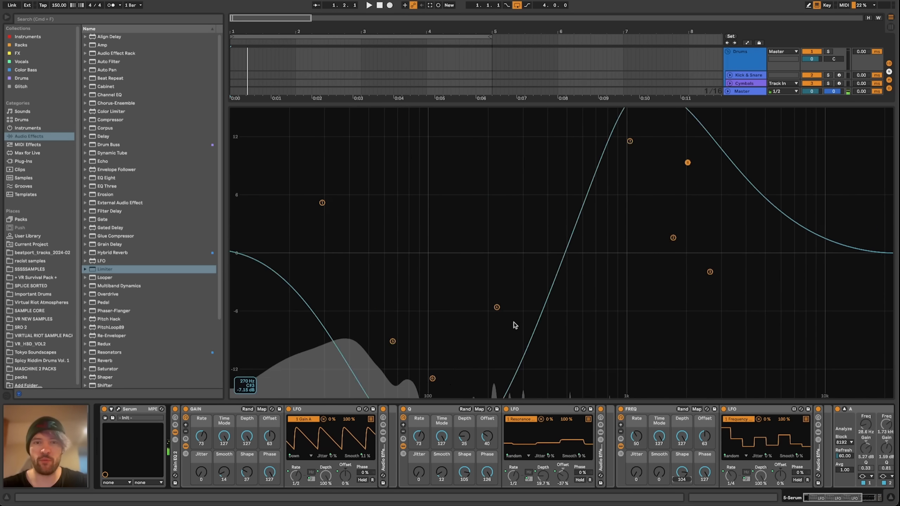
left_click(433, 409)
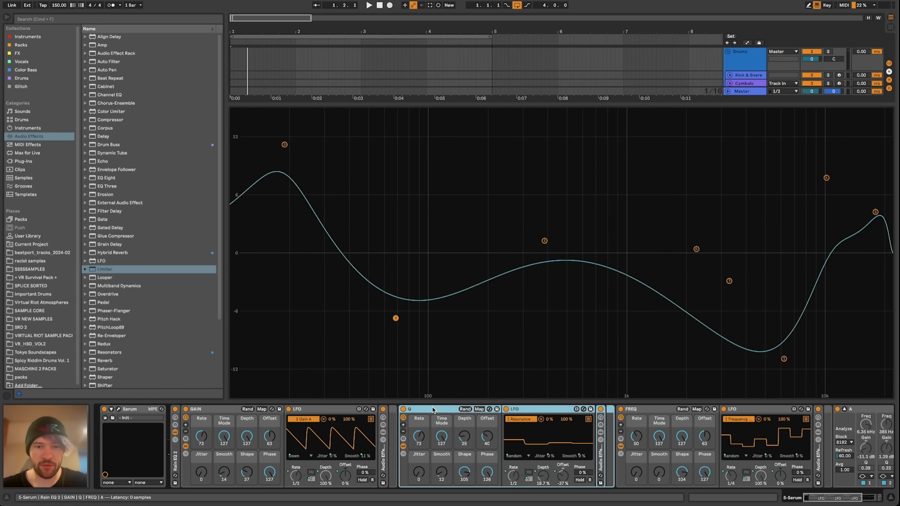
left_click_drag(465, 436, 465, 439)
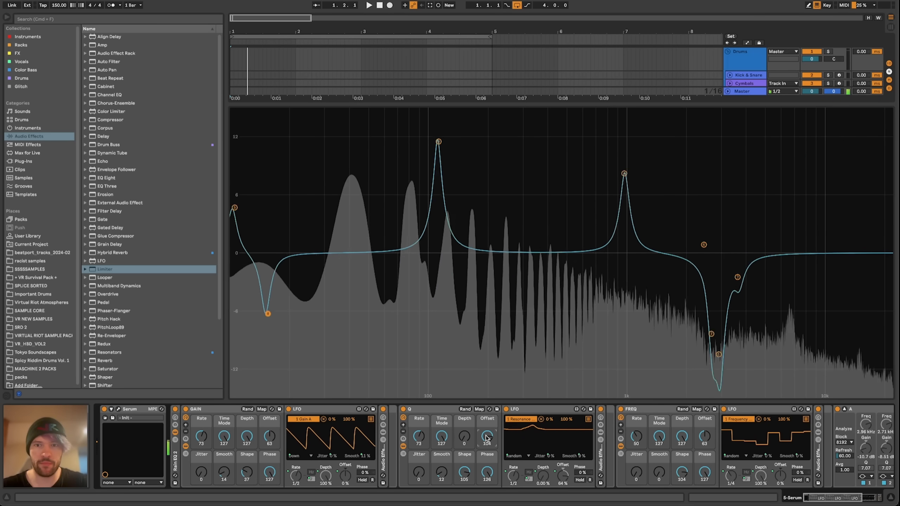
Raise the Scale of the randomised EQ to 200 %
key("Return")
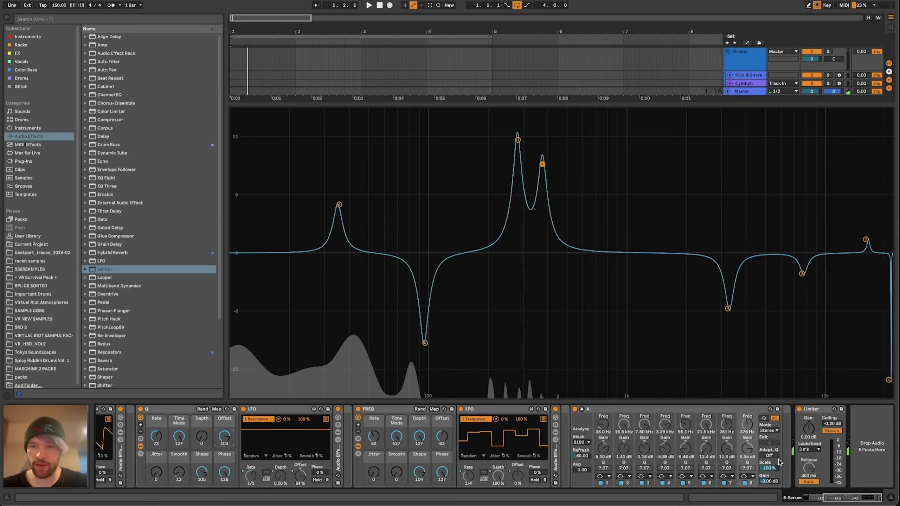
left_click_drag(766, 473, 767, 454)
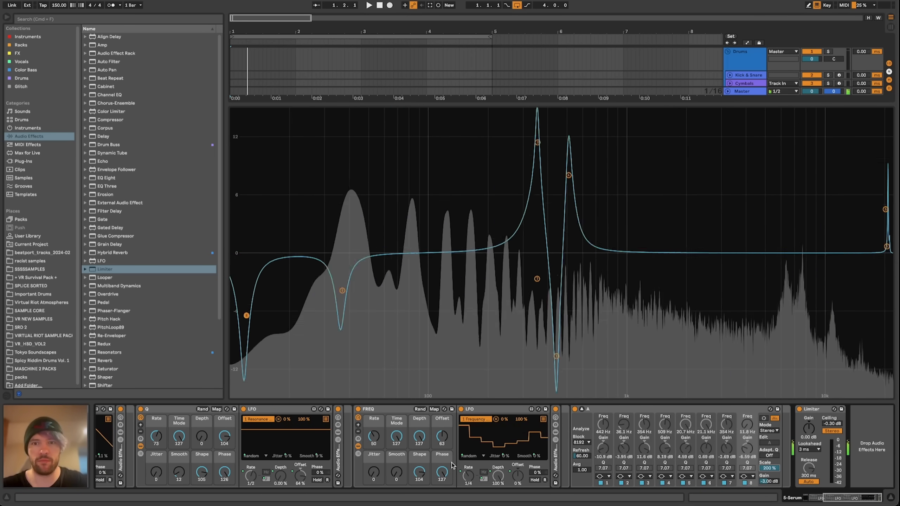
scroll(344, 413, "left", 5)
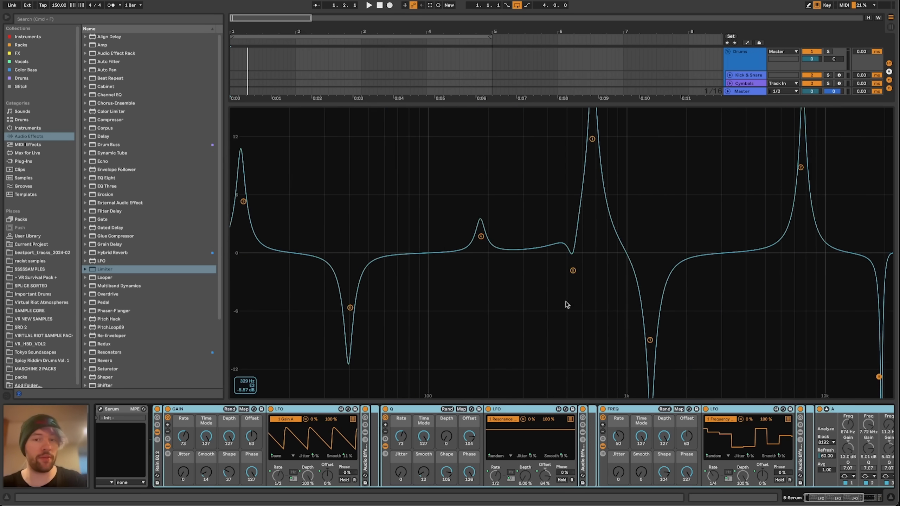
scroll(653, 446, "right", 5)
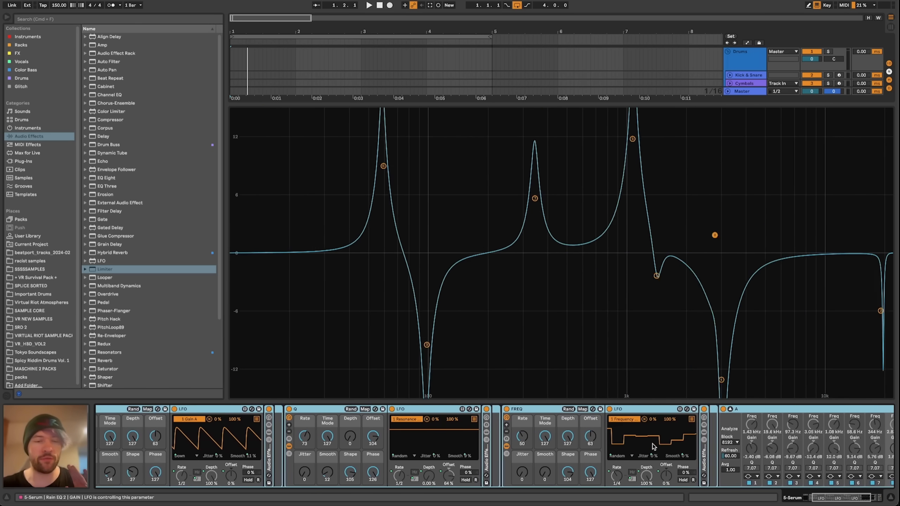
scroll(653, 445, "right", 2)
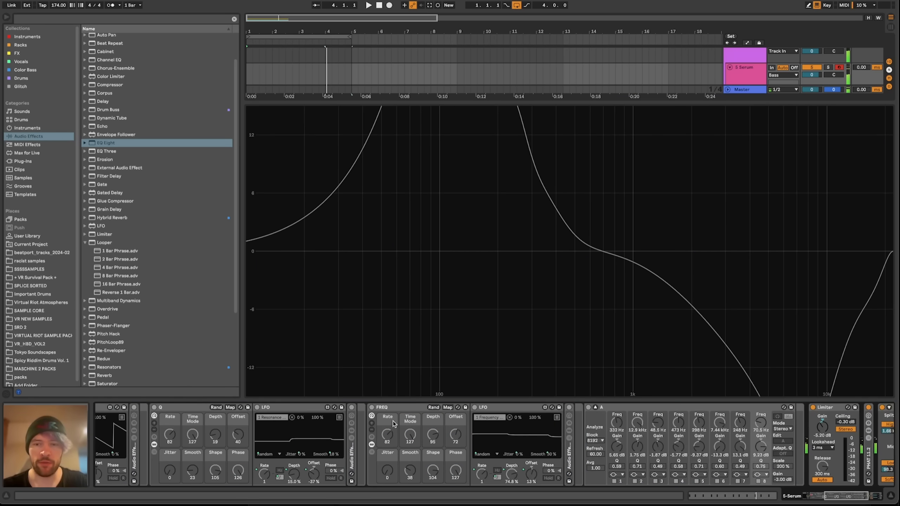
Switch on the Rain EQ 2 rack in the Serum track's device chain
scroll(393, 424, "left", 5)
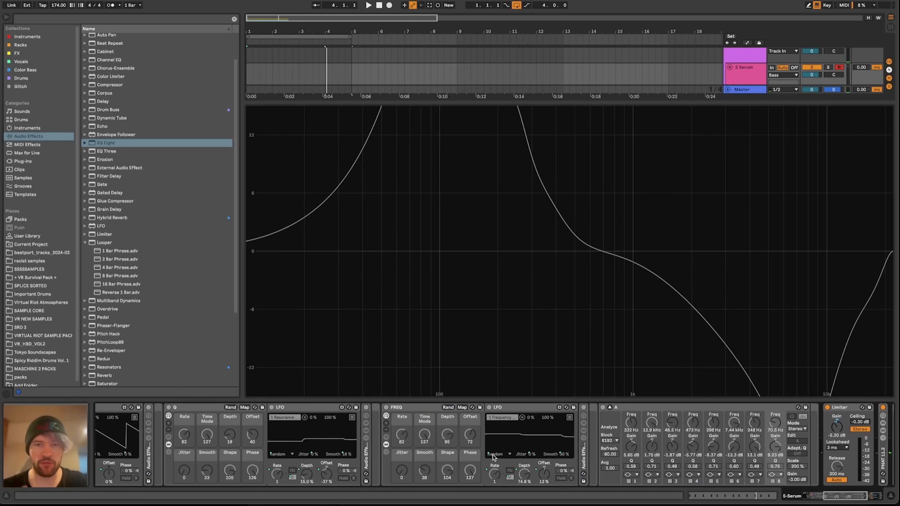
scroll(494, 457, "left", 15)
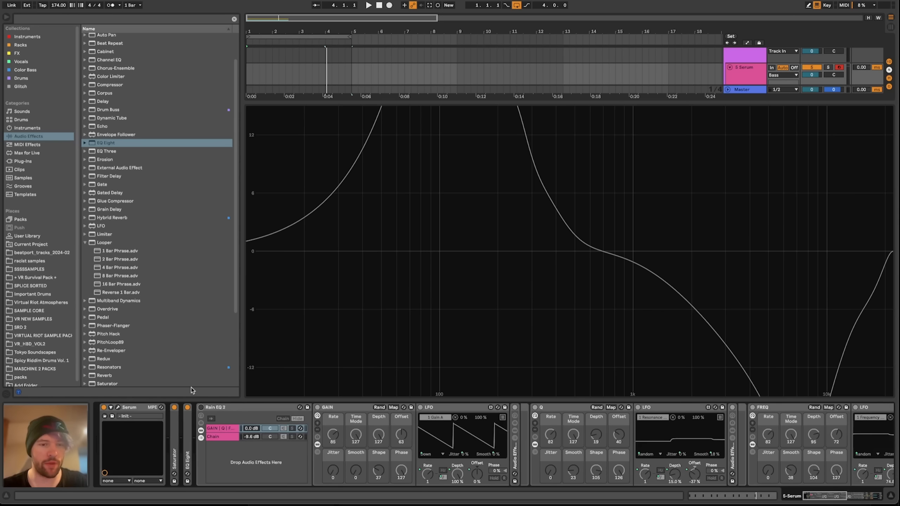
scroll(453, 457, "right", 4)
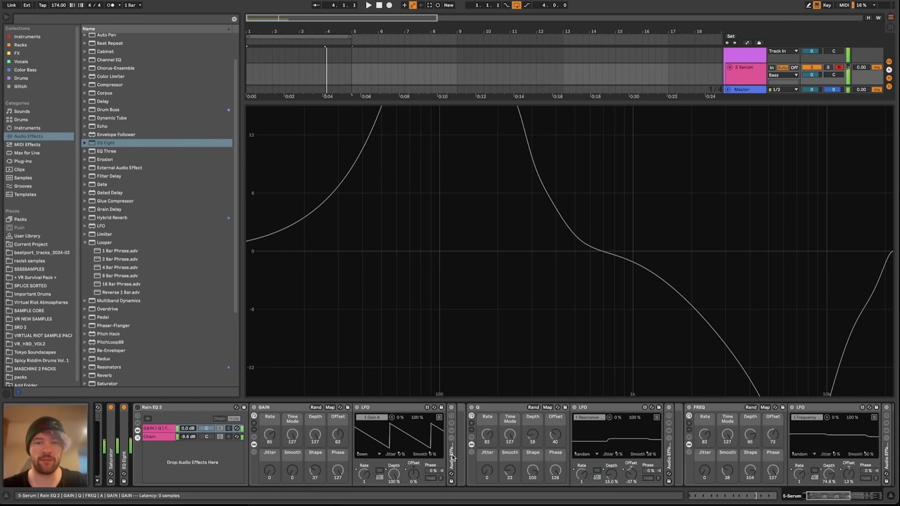
scroll(330, 429, "left", 2)
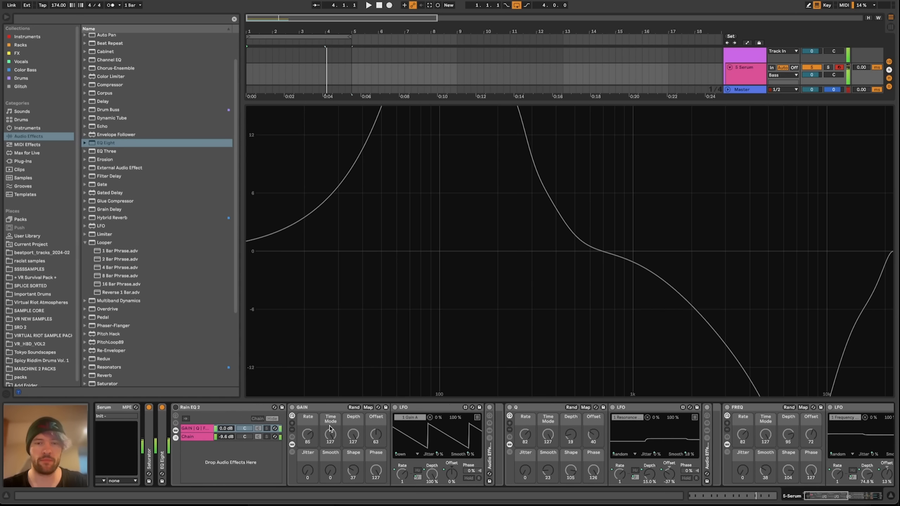
left_click(175, 408)
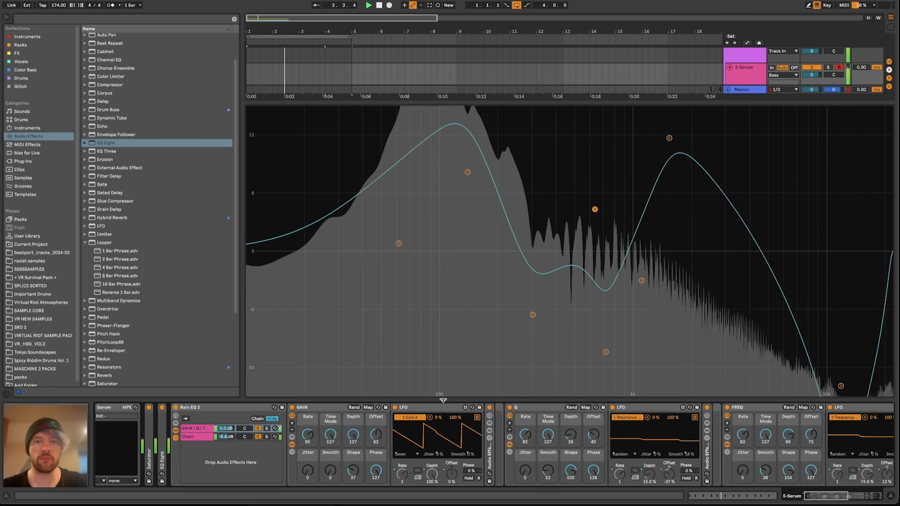
Play the Serum through the active Rain EQ 2 rack, stop playback, and return the EQ's curve display to its device
scroll(457, 435, "right", 20)
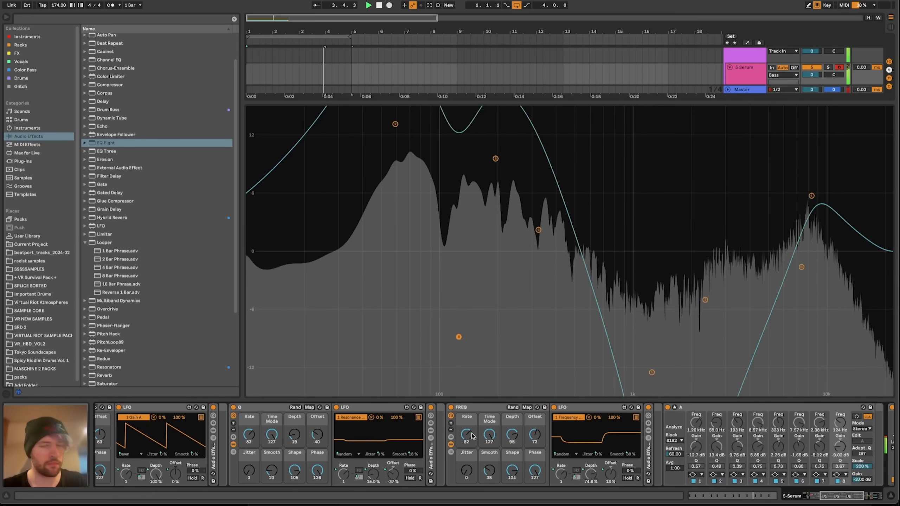
scroll(472, 437, "right", 7)
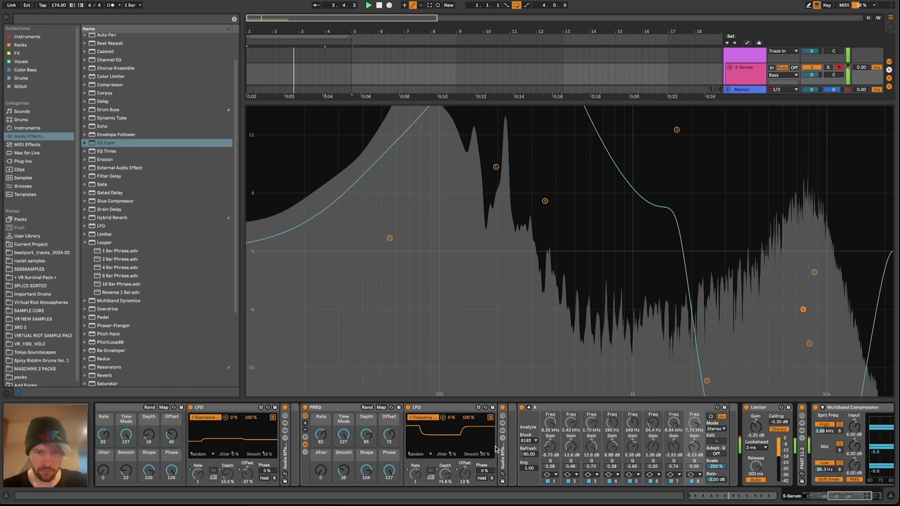
scroll(496, 449, "left", 20)
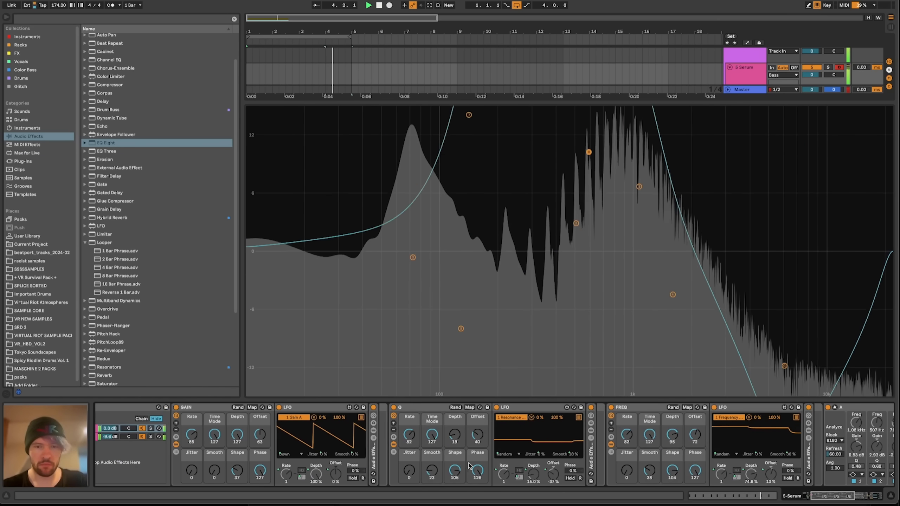
key("space")
left_click(835, 407)
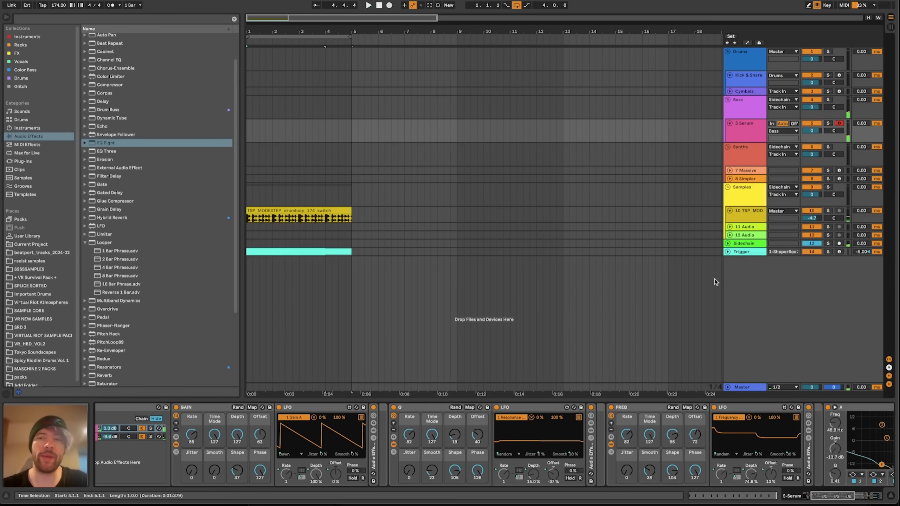
Insert an audio track below the Serum track and set its input to Resampling
left_click(736, 140)
scroll(693, 457, "right", 12)
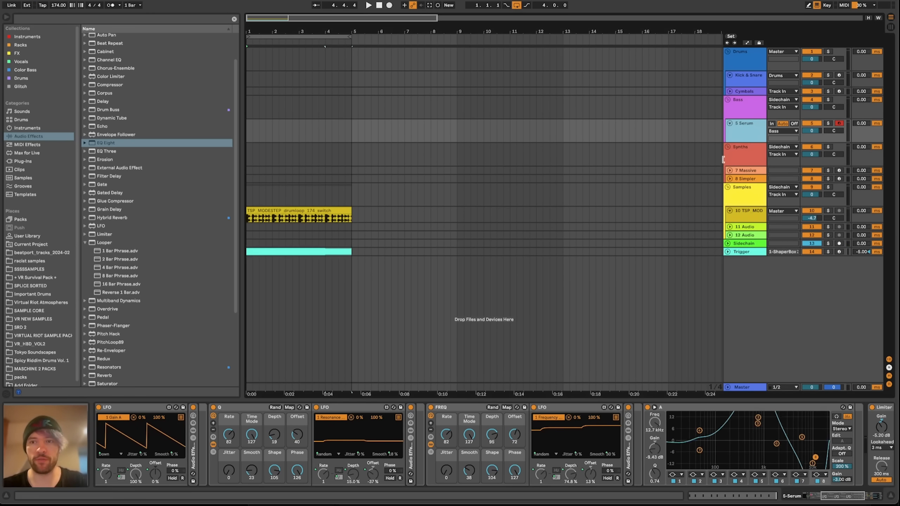
key("ctrl+t")
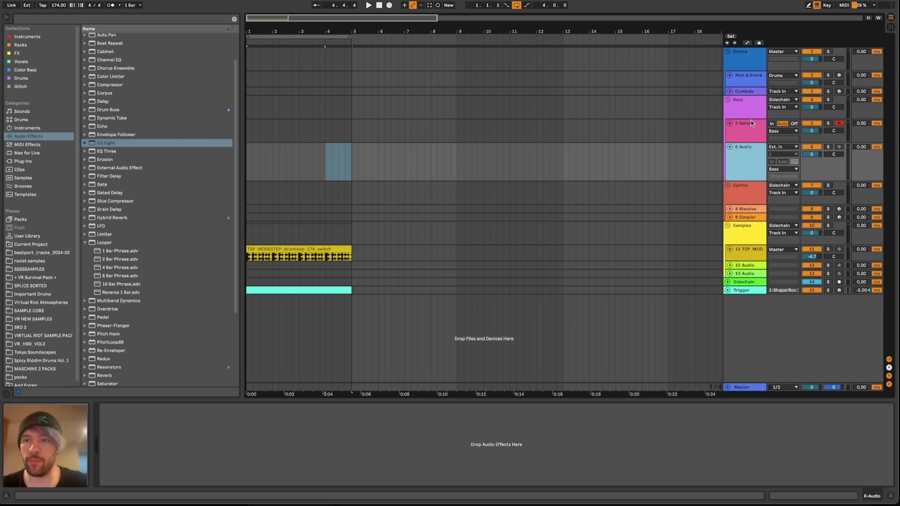
left_click(782, 148)
left_click(793, 169)
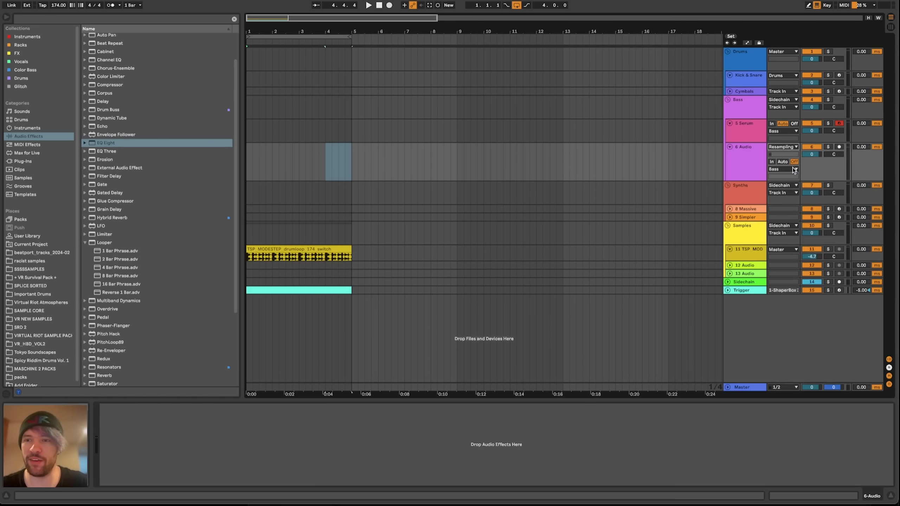
Start recording the armed Serum and resampling tracks from bar 9, and set the FREQ rack's Depth macro to 119 and Smooth macro to 67
left_click(452, 129)
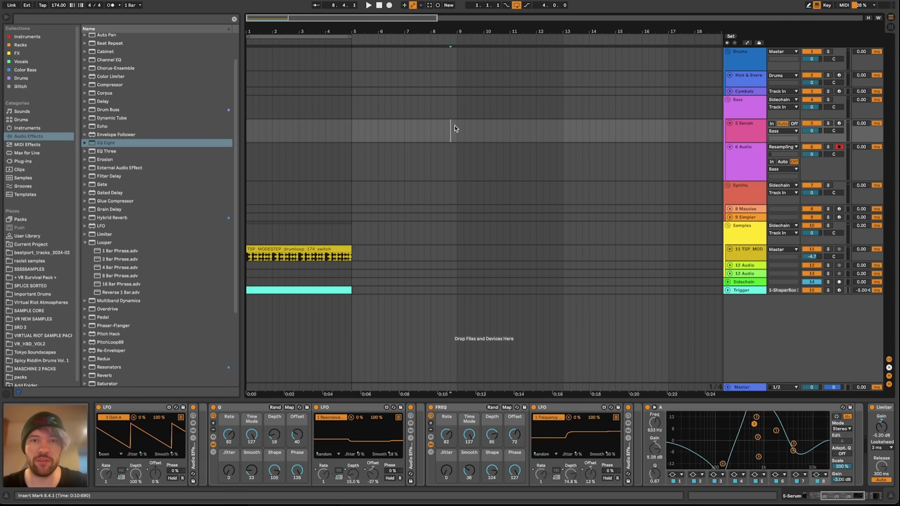
left_click(389, 5)
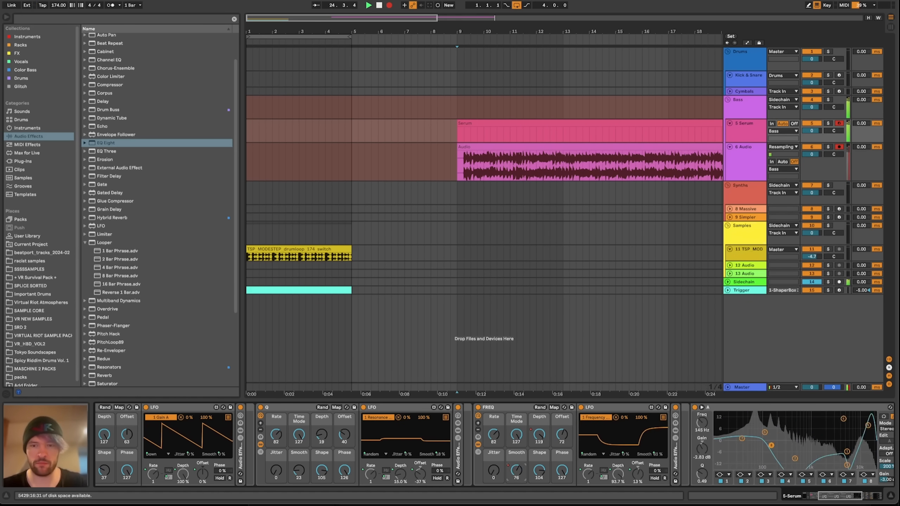
scroll(522, 469, "right", 10)
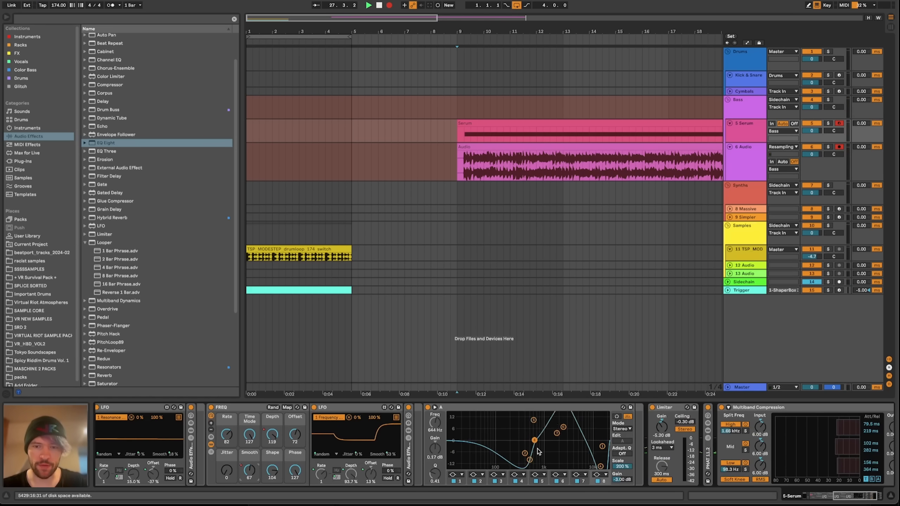
scroll(271, 448, "left", 8)
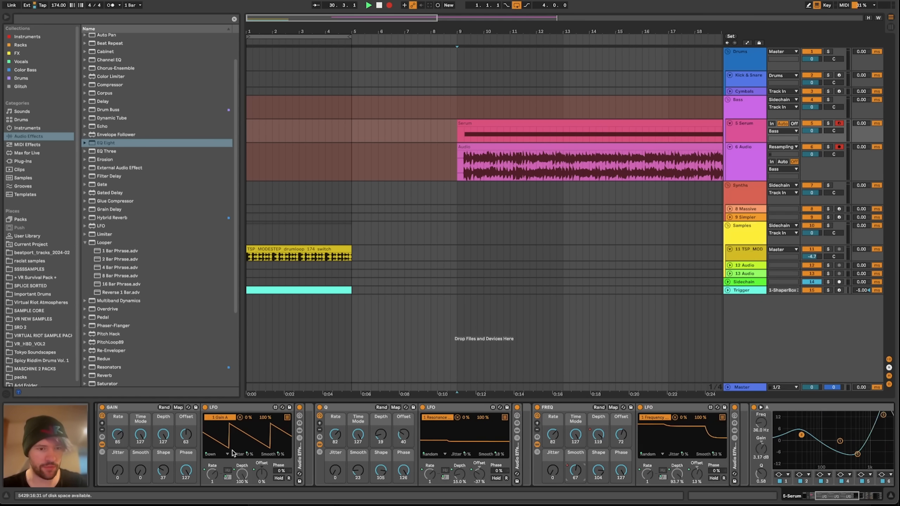
scroll(390, 439, "right", 8)
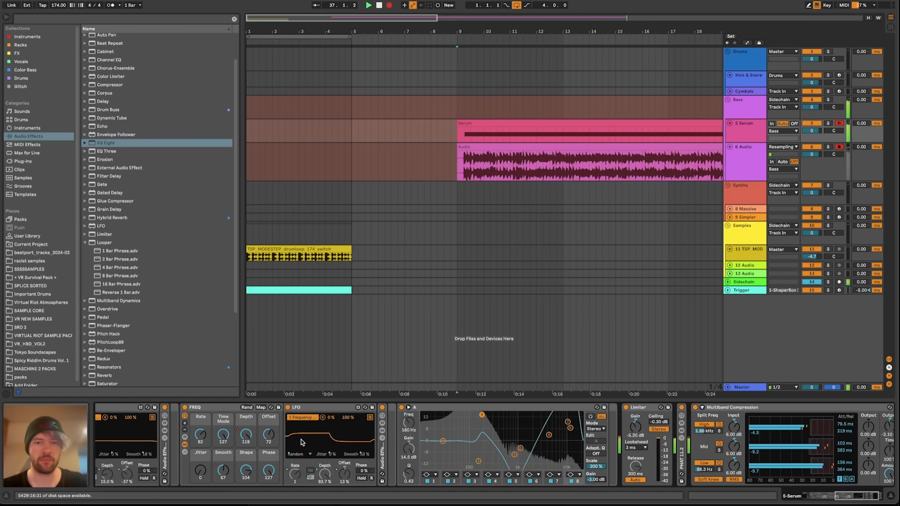
scroll(319, 446, "left", 2)
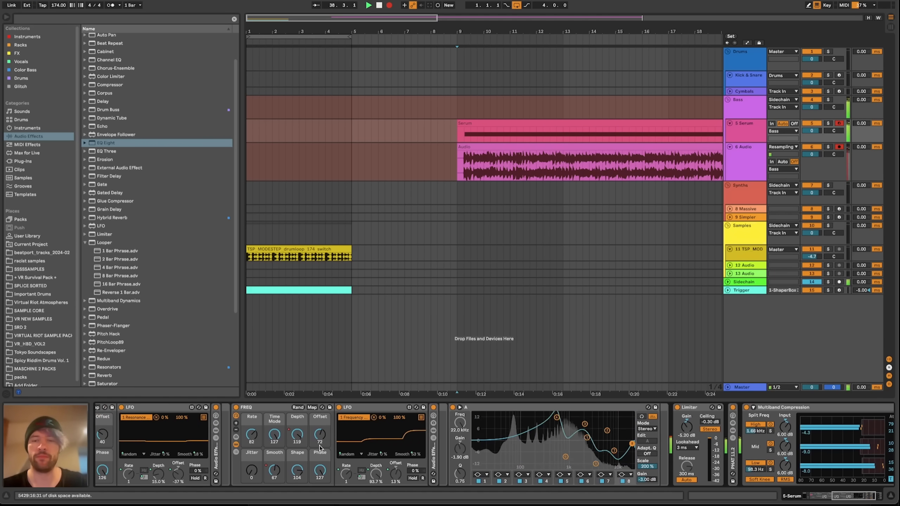
Change the GAIN rack's Shape macro first to an upward saw and then to a sine during the recording
scroll(319, 446, "left", 10)
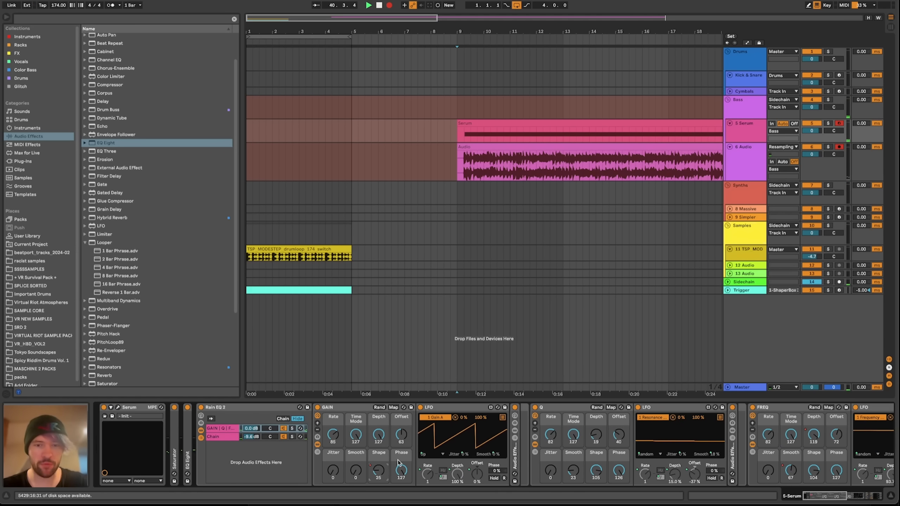
scroll(435, 456, "right", 20)
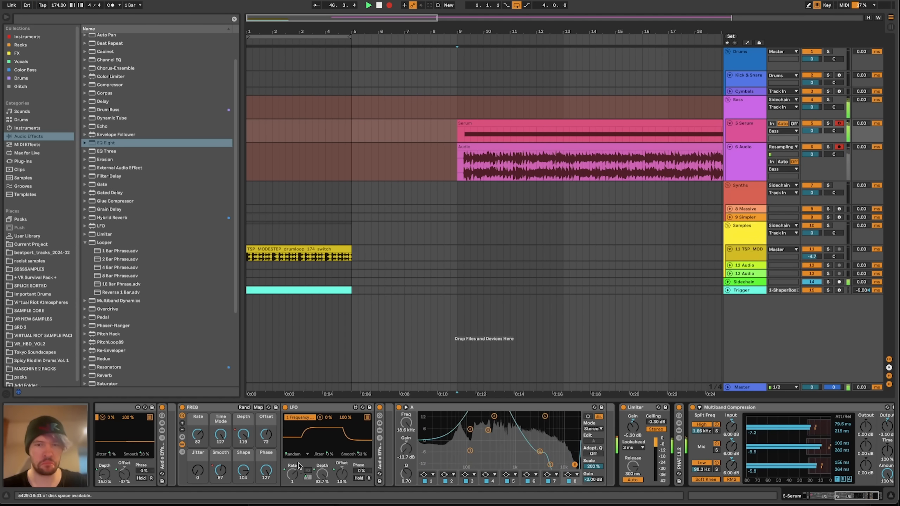
scroll(300, 463, "left", 15)
scroll(540, 463, "right", 16)
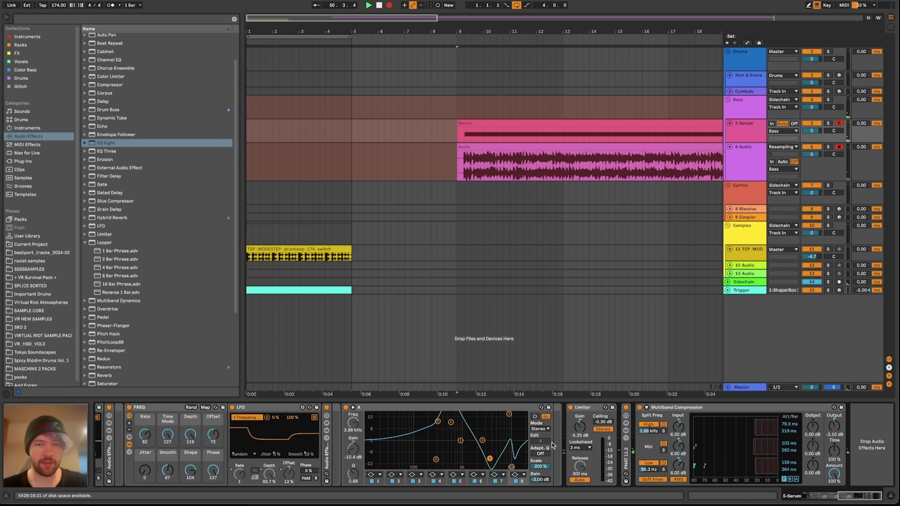
Raise the FREQ rack's Rate macro and set its Smooth macro to 23 during the recording
scroll(552, 446, "left", 8)
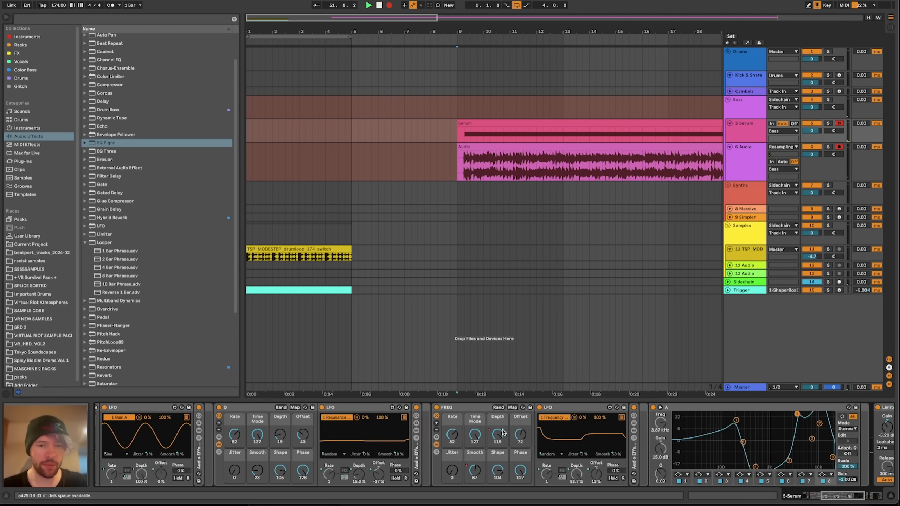
scroll(532, 452, "left", 2)
scroll(603, 436, "right", 1)
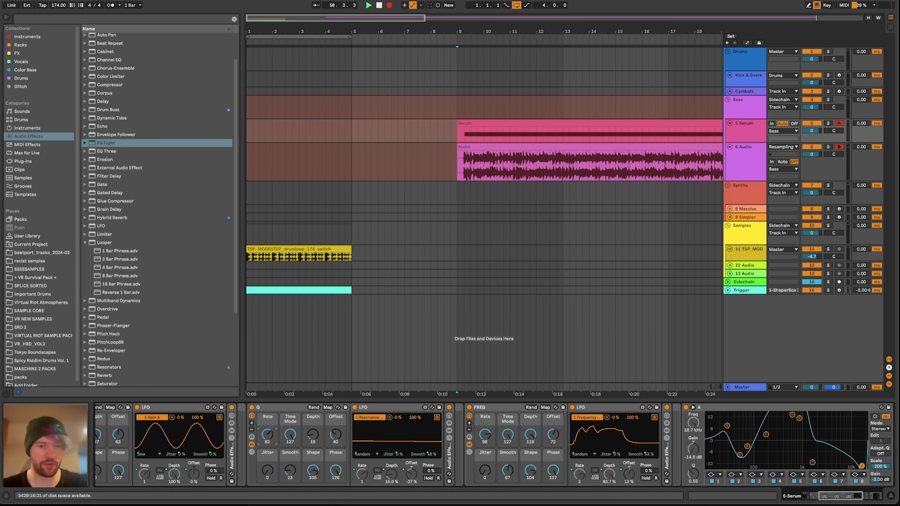
scroll(296, 437, "left", 6)
scroll(440, 430, "right", 11)
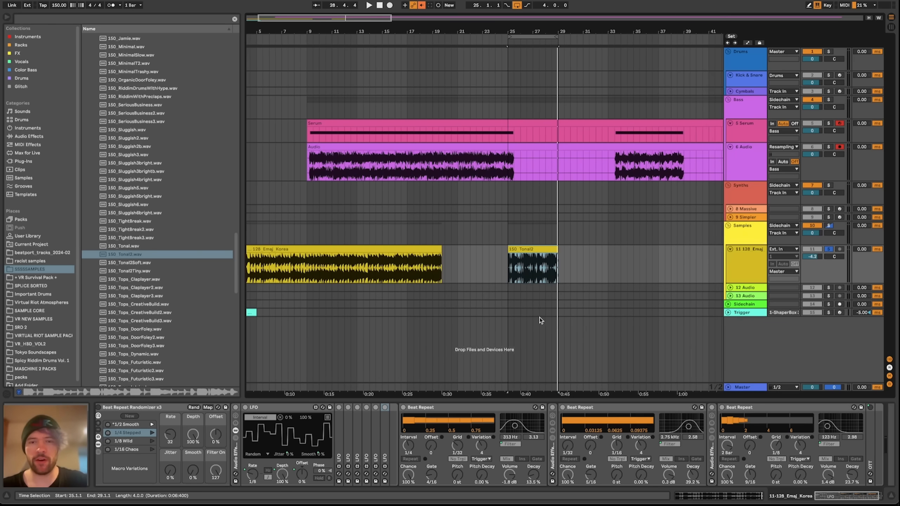
Select the first LFO in the Beat Repeat Randomizer rack and bring the 150_Tonal2 clip into close view
scroll(540, 318, "right", 1)
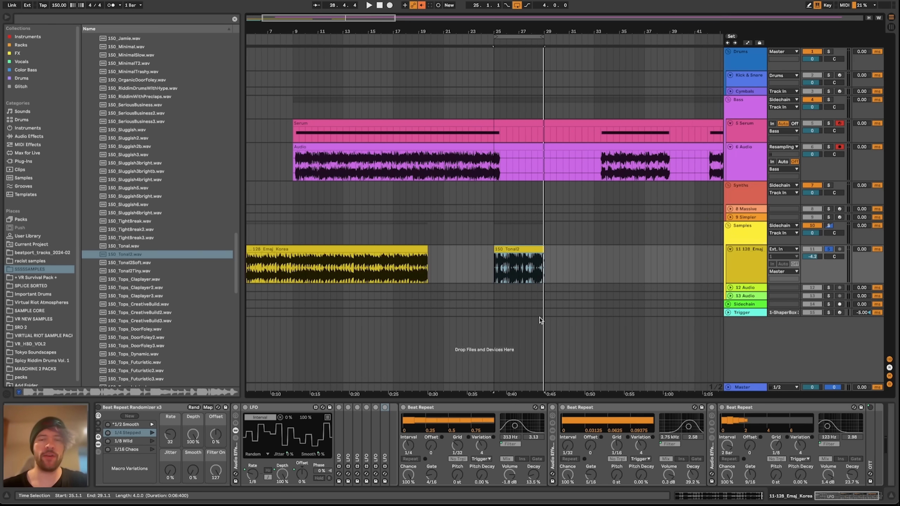
scroll(540, 318, "up", 1)
scroll(539, 318, "down", 3)
left_click(280, 411)
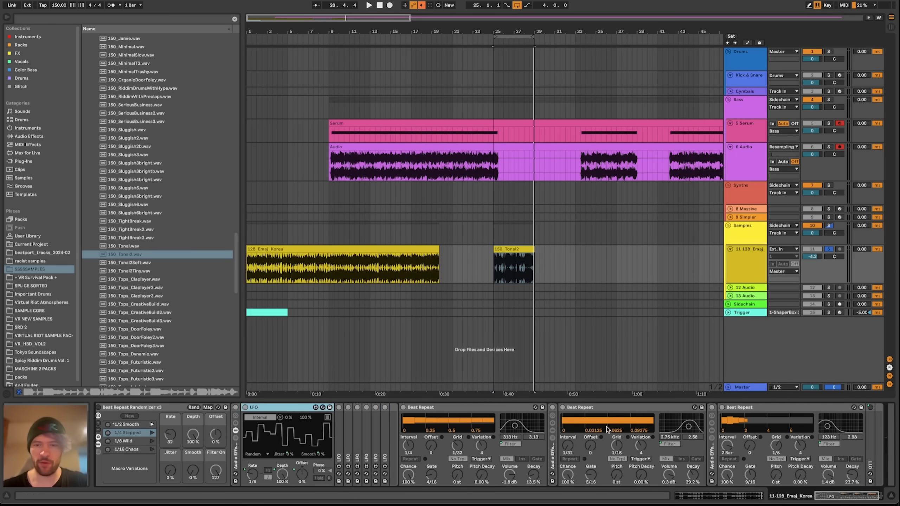
left_click(520, 279)
scroll(506, 258, "up", 2)
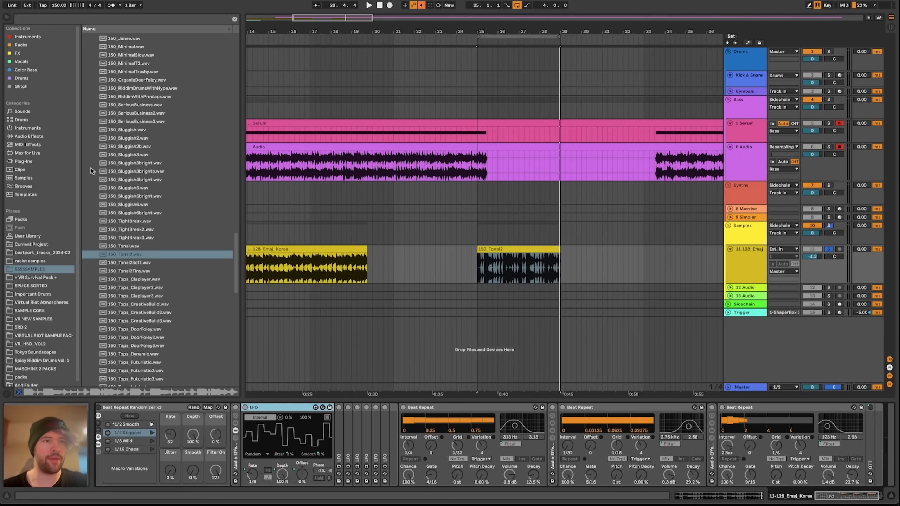
Select Beat Repeat among the audio effects in the browser, and point out the 150_Tonal2 clip
left_click(41, 138)
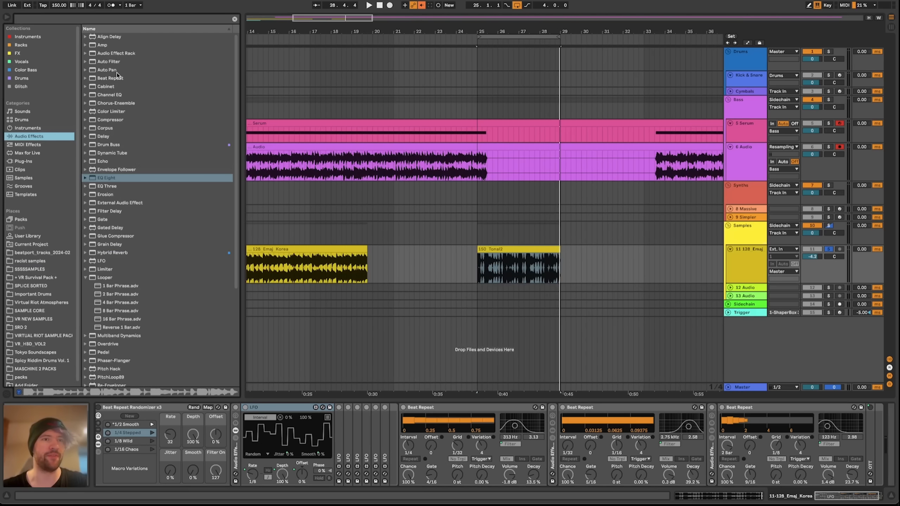
left_click(110, 78)
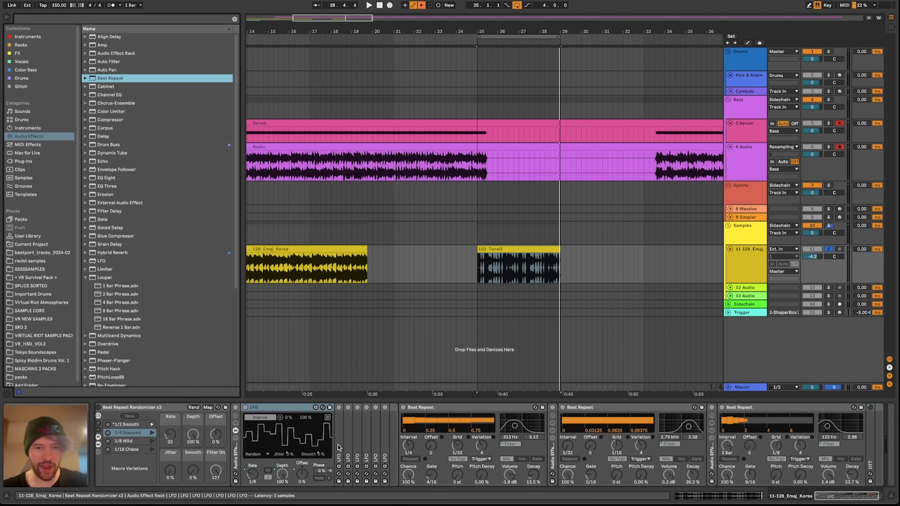
left_click(523, 250)
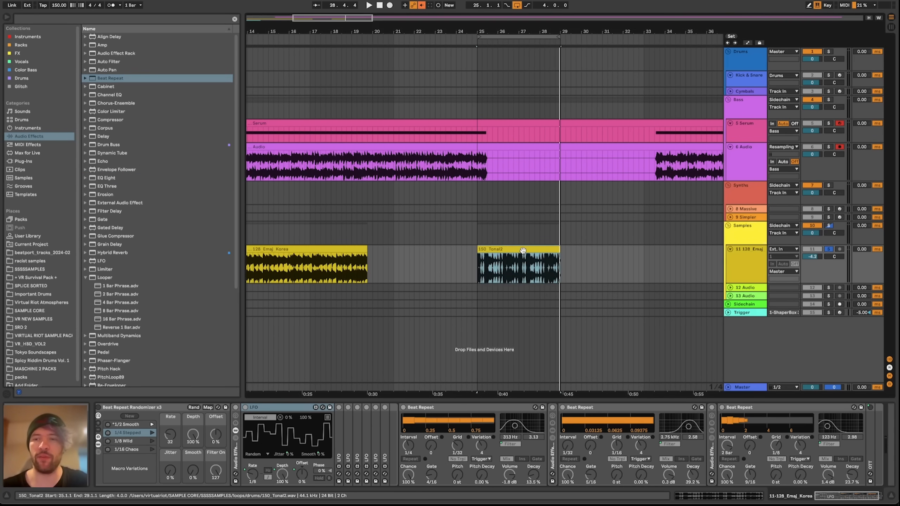
Play the 150_Tonal2 loop, switch on Beat Repeat Randomizer x3 and launch its 1/4 Stepped and 1/8 Wild variations
key("space")
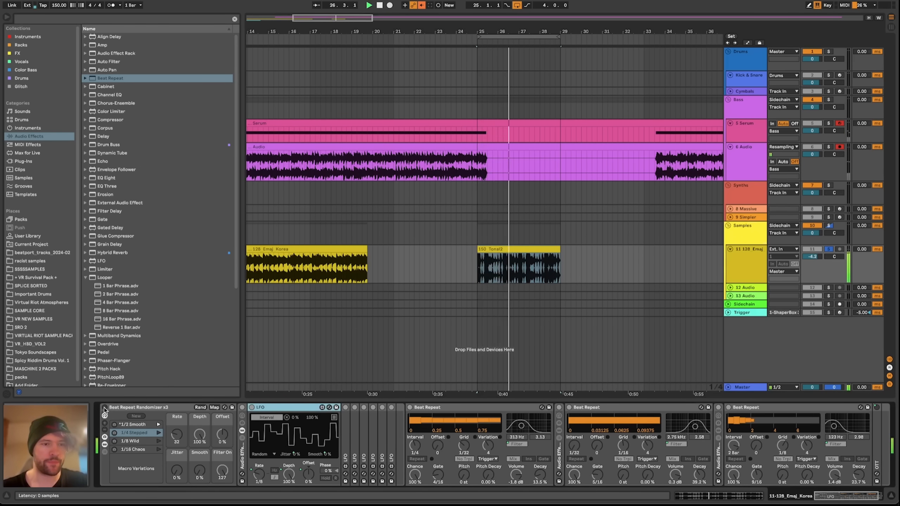
left_click(104, 407)
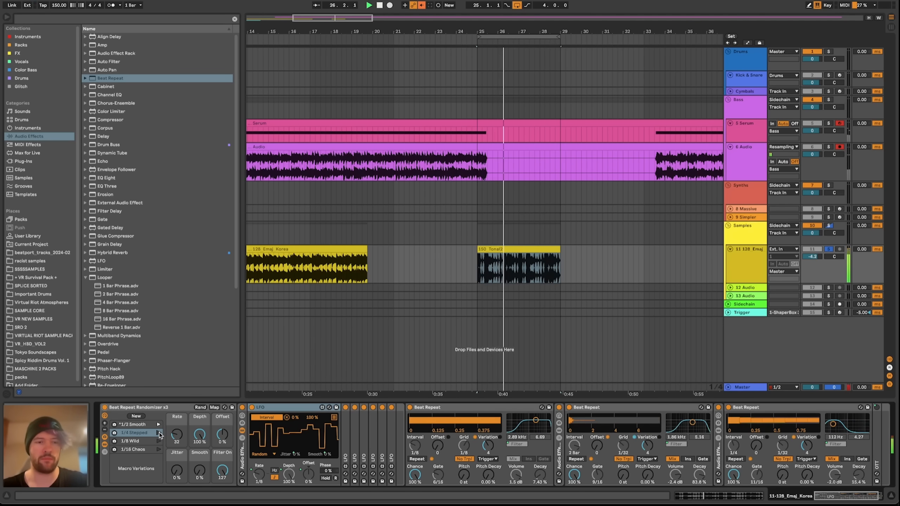
left_click(159, 433)
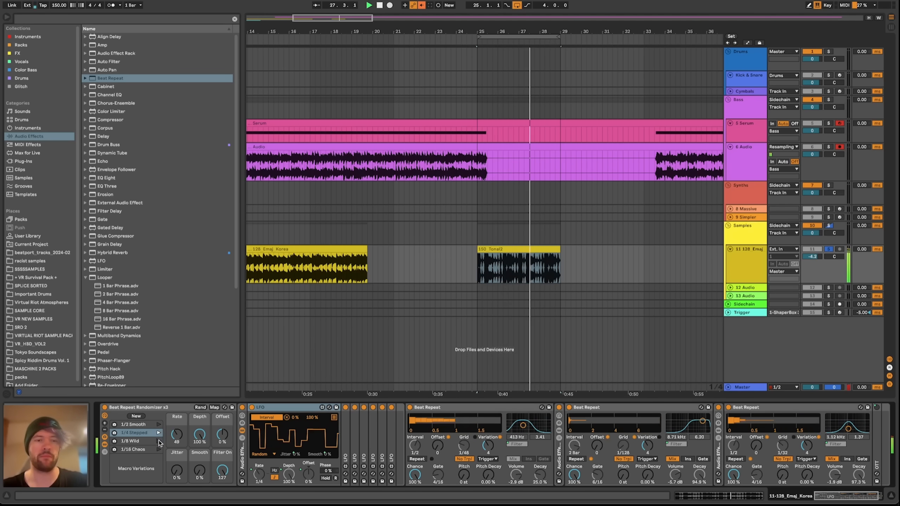
left_click(159, 441)
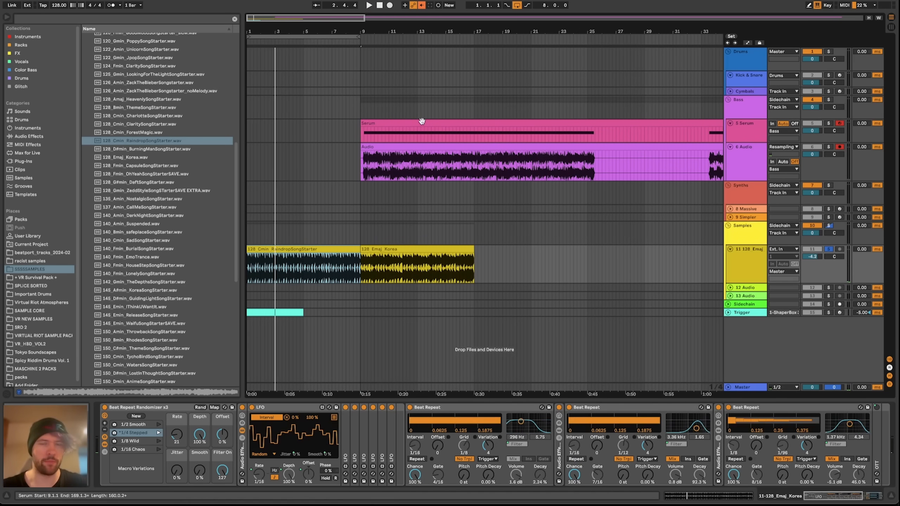
Play the RaindropSongStarter clip through the Beat Repeat Randomizer and launch the 1/2 Smooth variation
key("space")
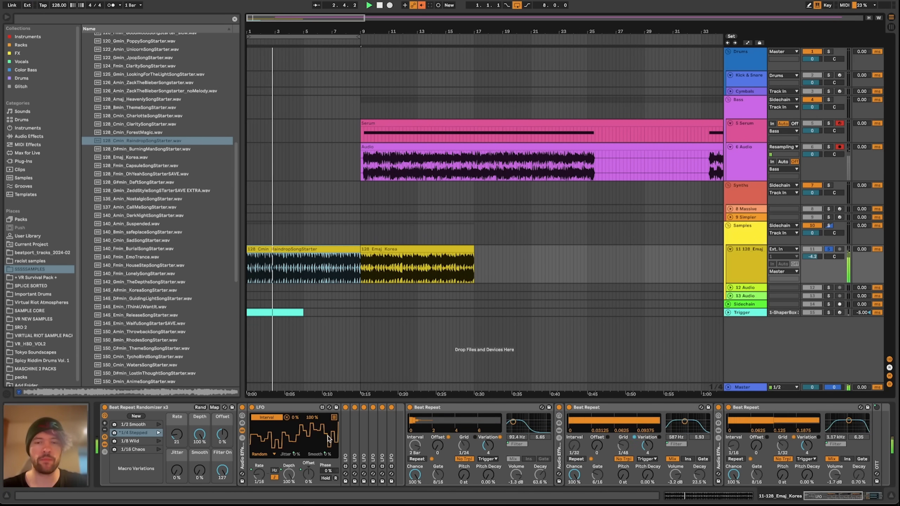
left_click(159, 425)
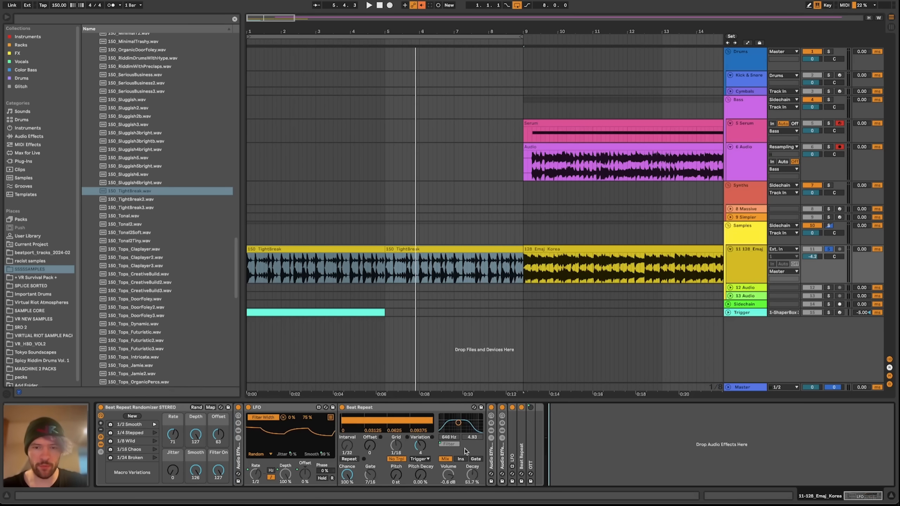
Unfold the nested racks in Beat Repeat Randomizer STEREO and examine its left and right chains with their Beat Repeat devices
double_click(491, 455)
left_click(548, 433)
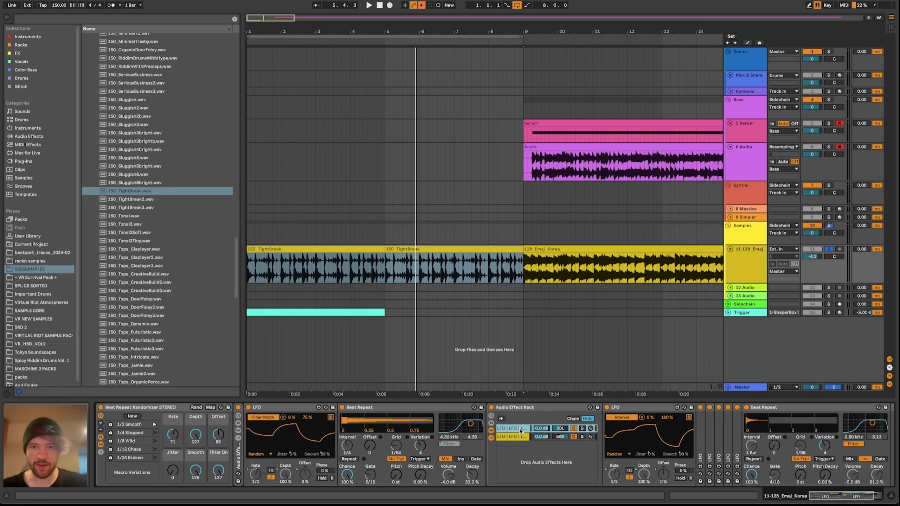
scroll(552, 453, "right", 5)
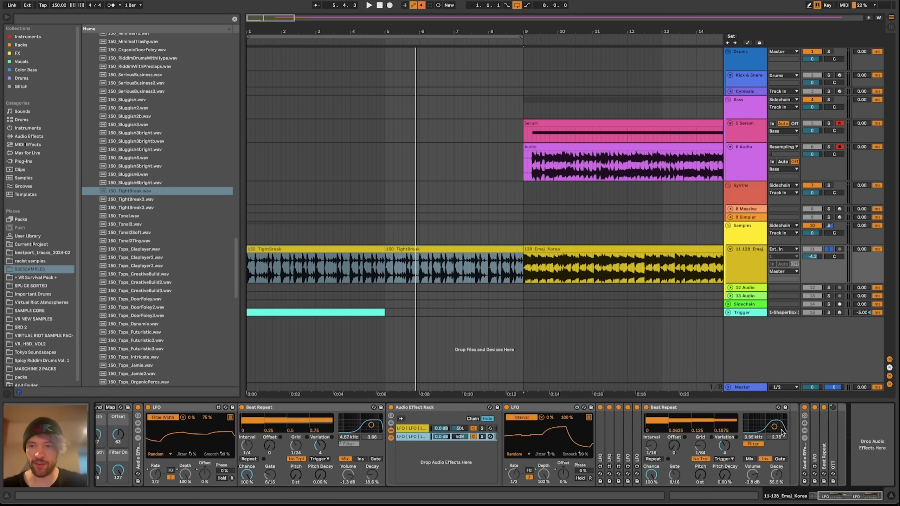
double_click(826, 429)
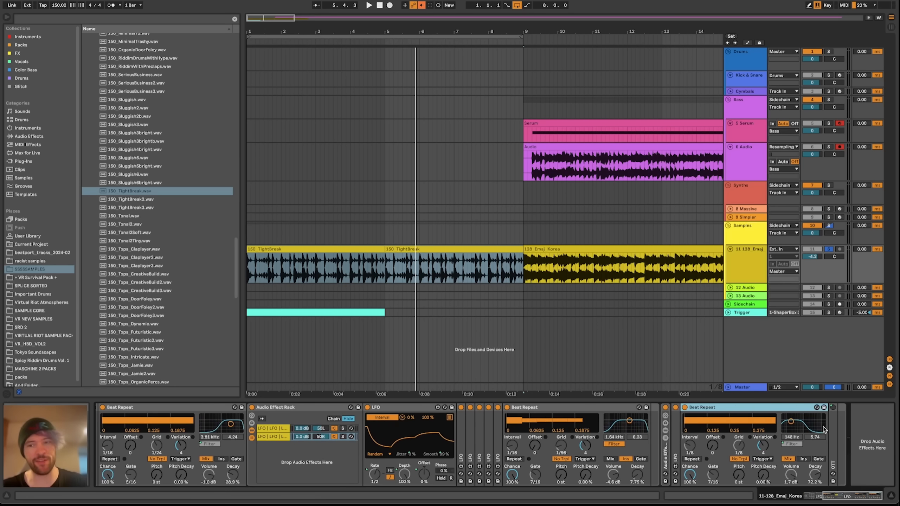
scroll(707, 426, "left", 10)
double_click(541, 410)
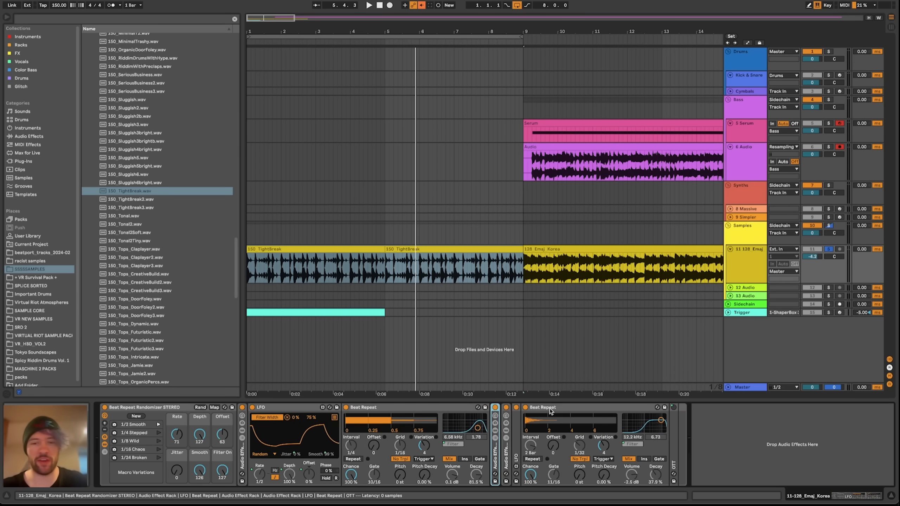
Play the 150_TightBreak loop, fold the last Beat Repeat and launch the stereo rack's 1/4 Stepped variation
key("space")
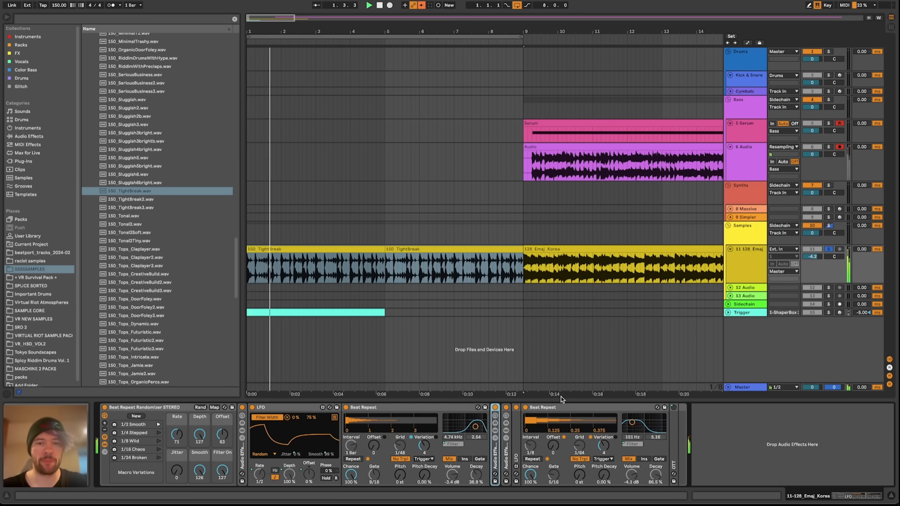
double_click(557, 407)
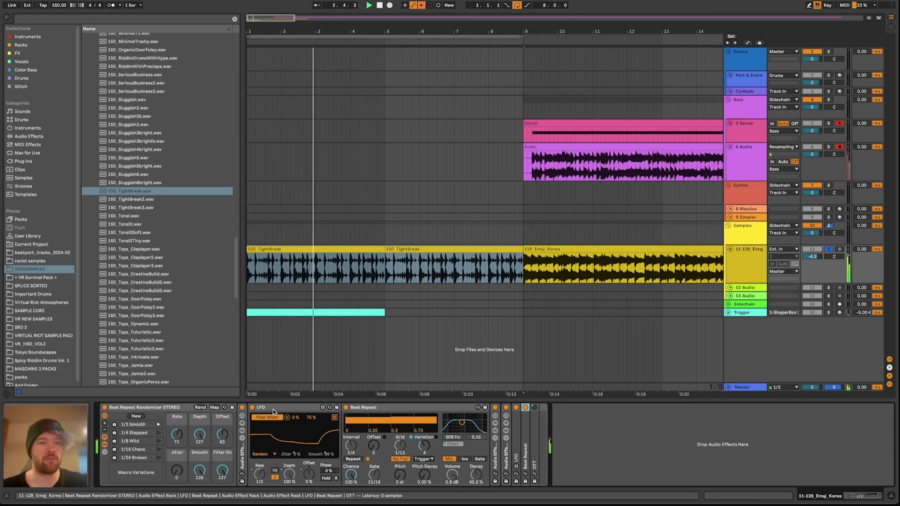
left_click(158, 433)
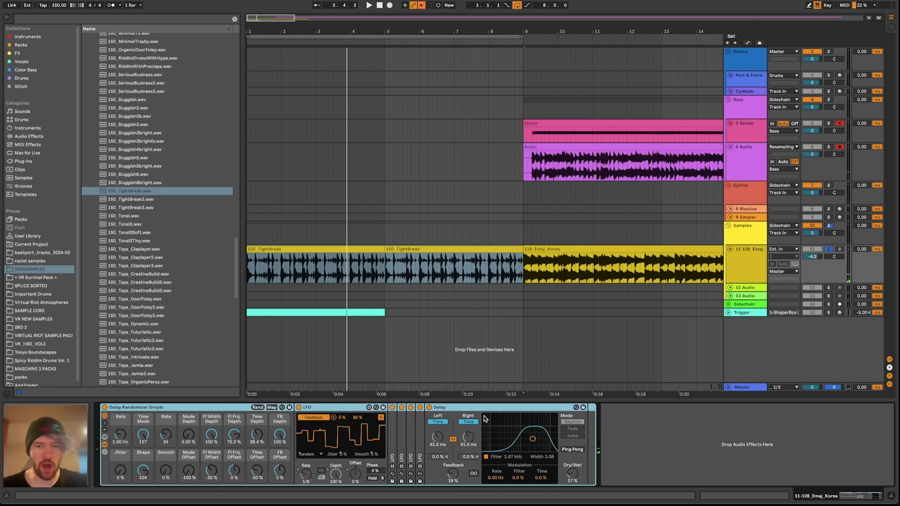
Audition the 150_TightBreak loop through Delay Randomizer Simple and delete that rack from the track
left_click(482, 407)
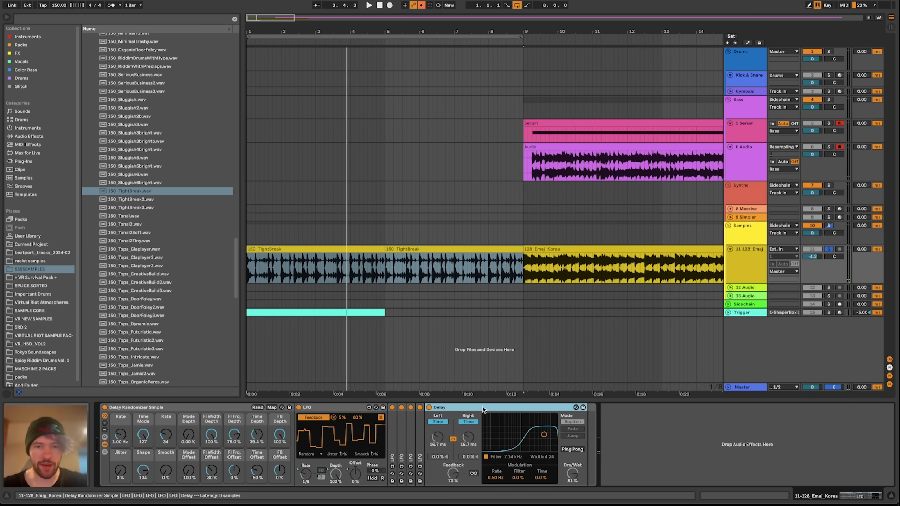
key("space")
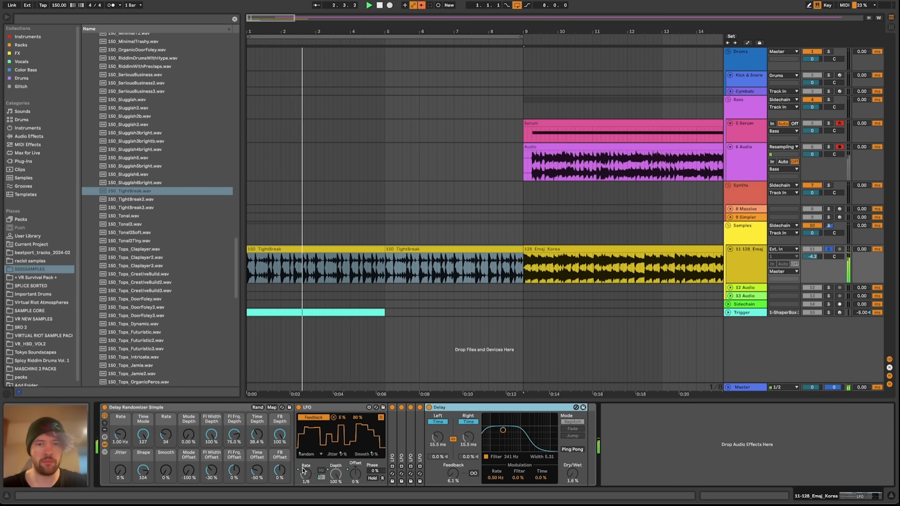
left_click(229, 406)
key("space")
key("Delete")
Switch to Finder and load Delay Randomizer x3.adg from the Audio Effect Rack folder onto the drum loop track
key("super+Tab")
left_click(561, 155)
left_click_drag(561, 155, 312, 448)
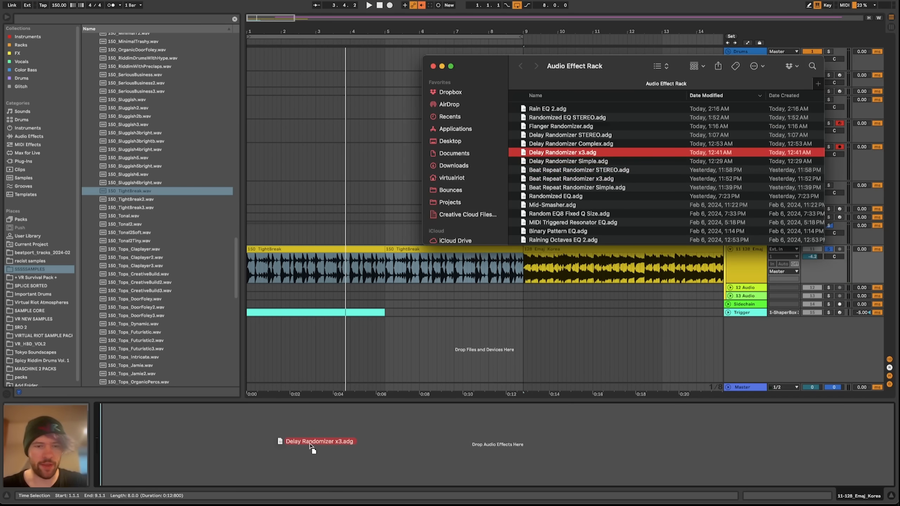
left_click_drag(595, 431, 595, 431)
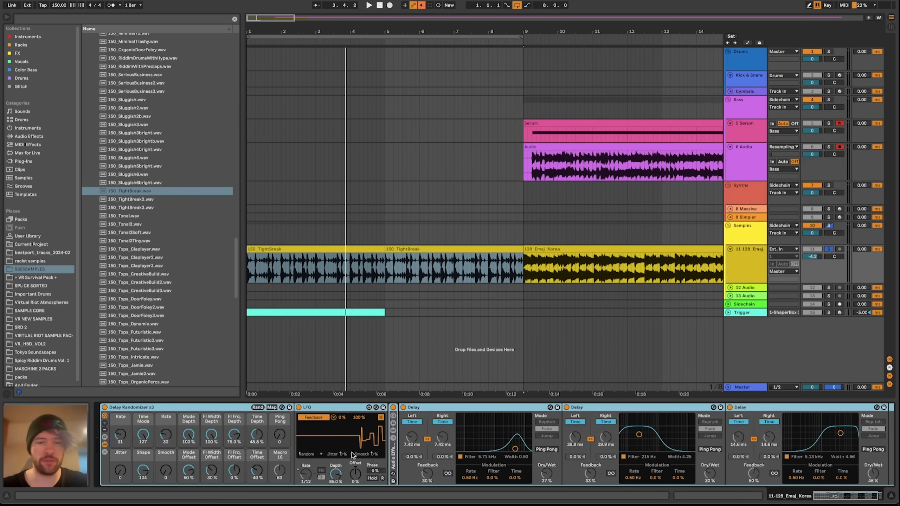
Audition the drum loop through Delay Randomizer x3 and raise the track's volume slightly during playback
key("space")
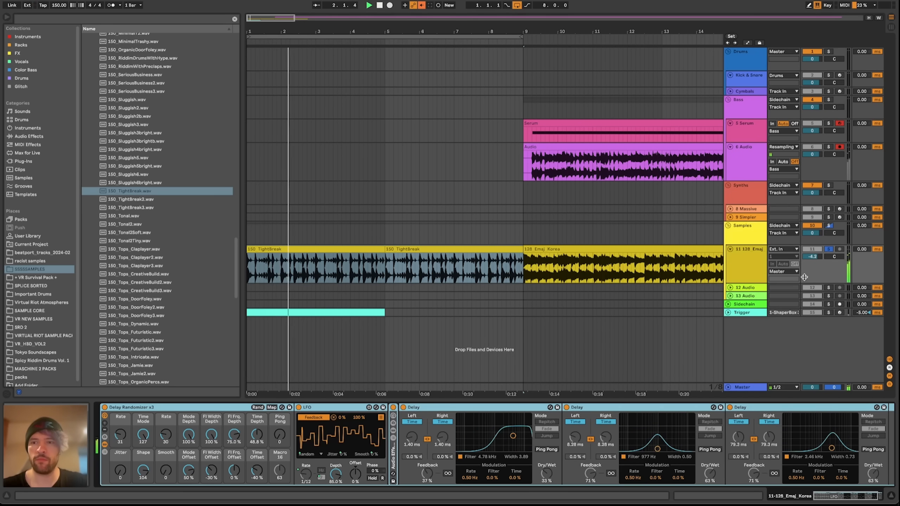
left_click_drag(816, 257, 816, 254)
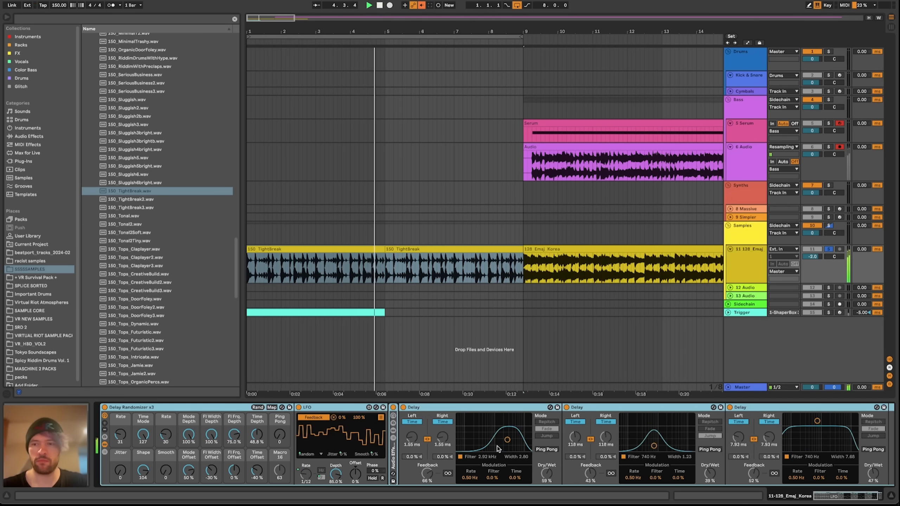
key("space")
scroll(617, 429, "right", 3)
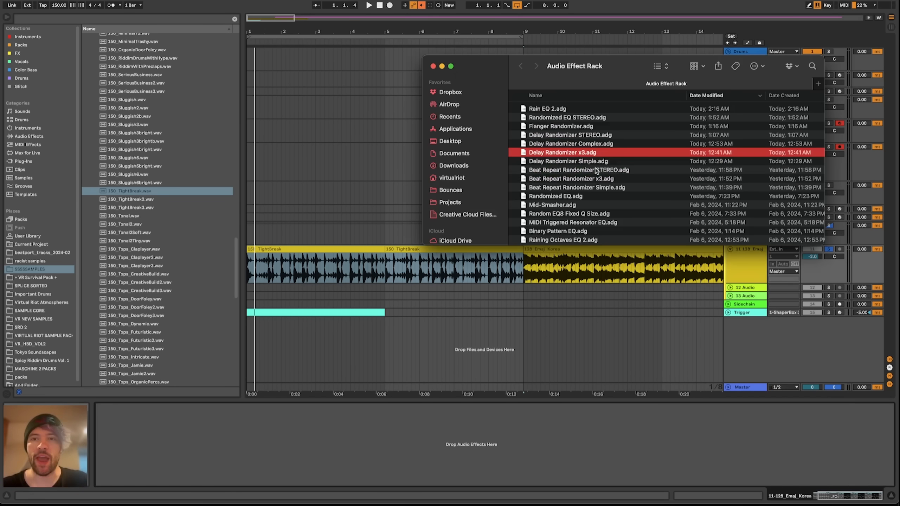
Load Delay Randomizer STEREO.adg from Finder onto the drum loop track and audition its left and right delay chains
left_click_drag(574, 134, 360, 429)
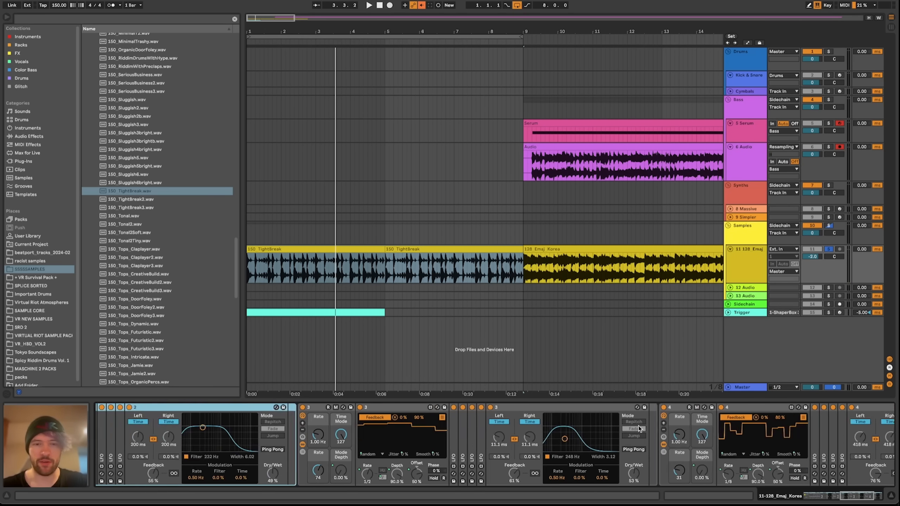
scroll(638, 426, "left", 15)
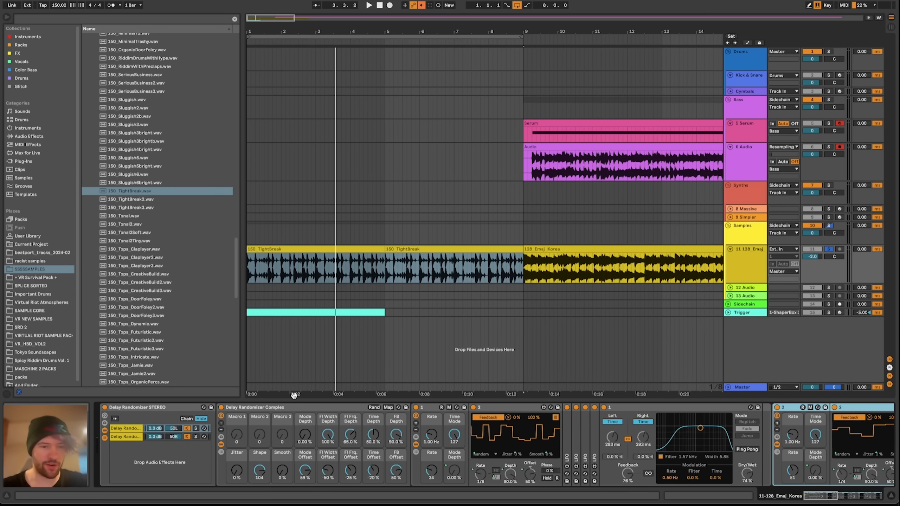
left_click(124, 438)
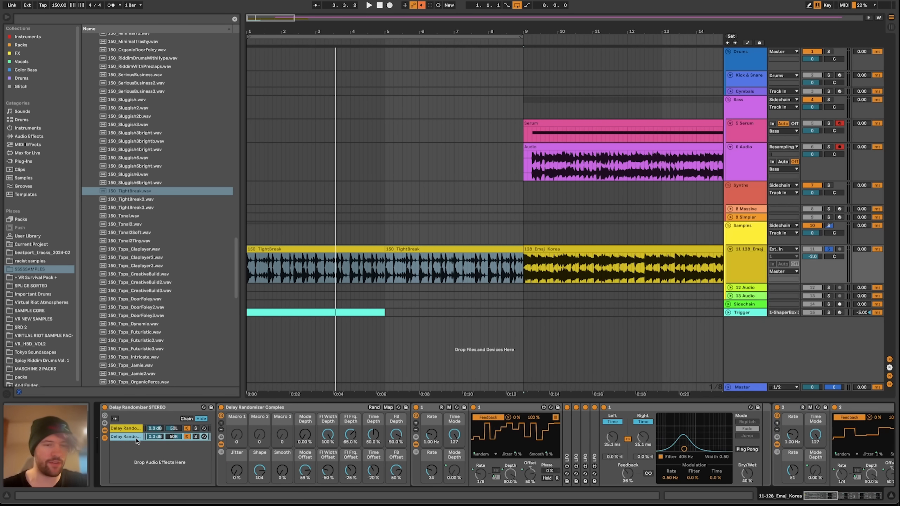
left_click(125, 428)
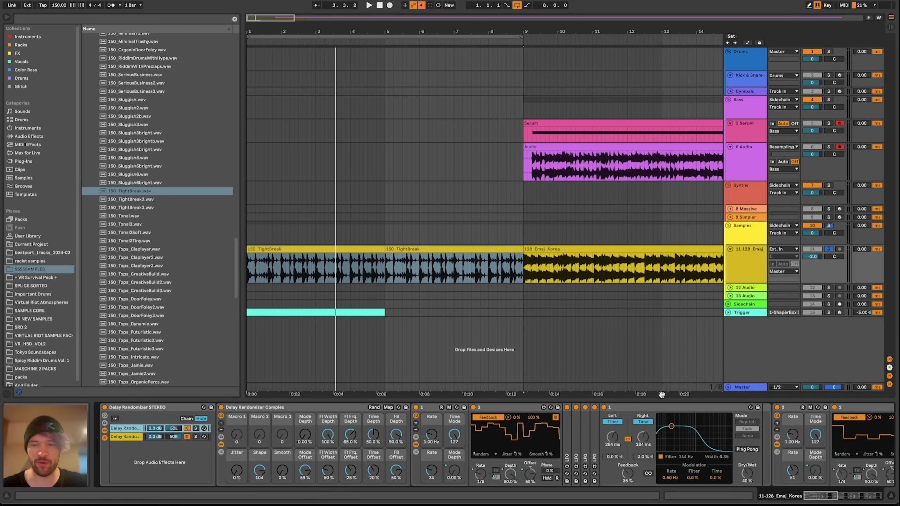
key("space")
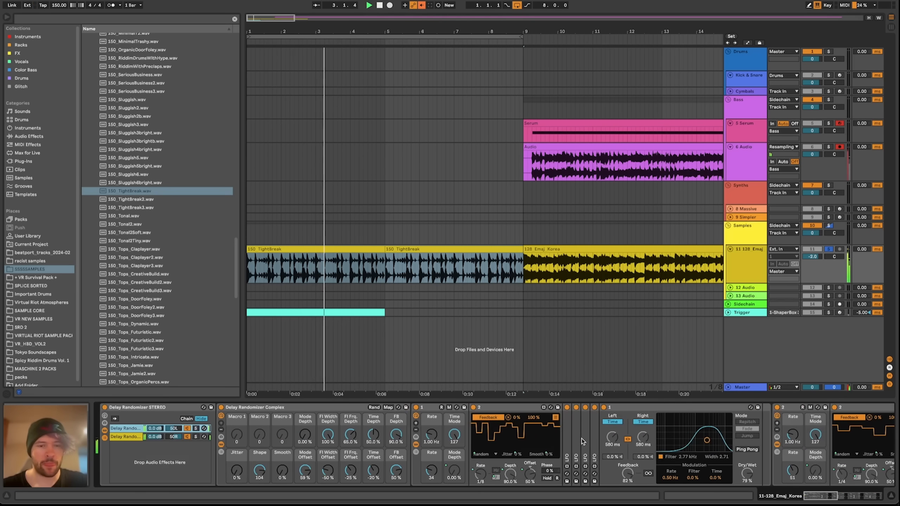
left_click(133, 428)
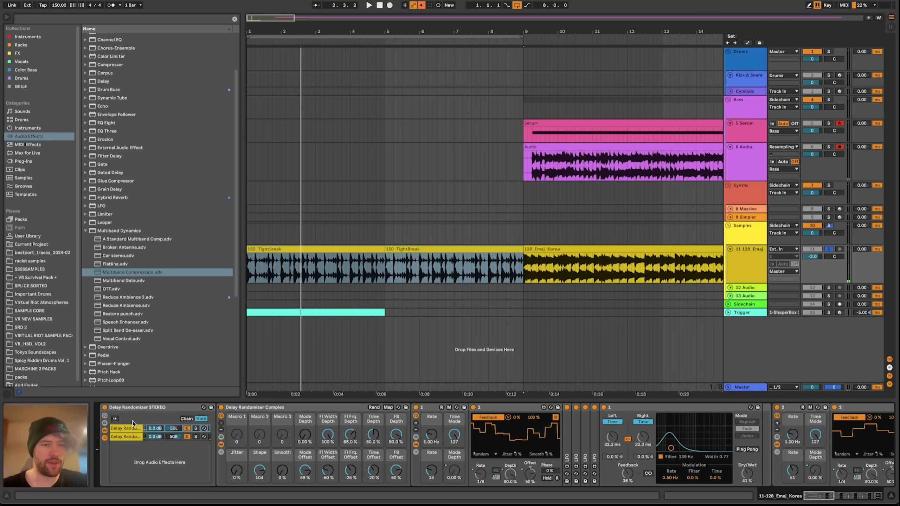
Create an additional empty chain below the two delay chains in the Delay Randomizer STEREO rack
left_click(133, 428)
left_click(133, 437)
right_click(134, 460)
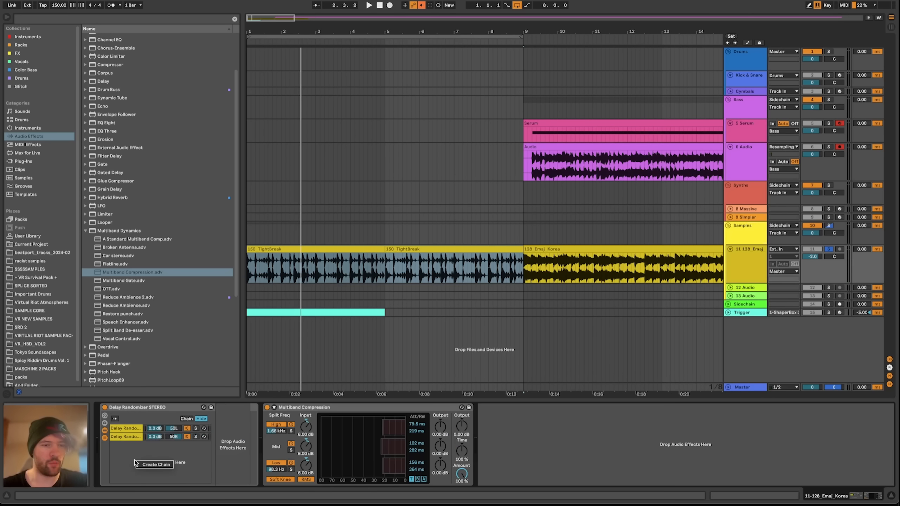
left_click(155, 464)
During playback, lower the new chain's volume and raise the Multiband Compression output to 6.60 dB
key("space")
left_click_drag(151, 445, 152, 464)
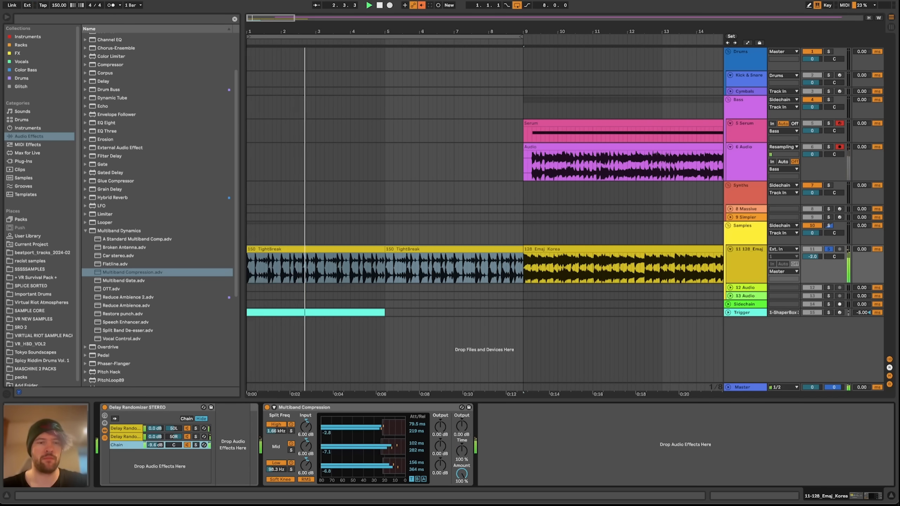
left_click_drag(459, 431, 459, 407)
key("space")
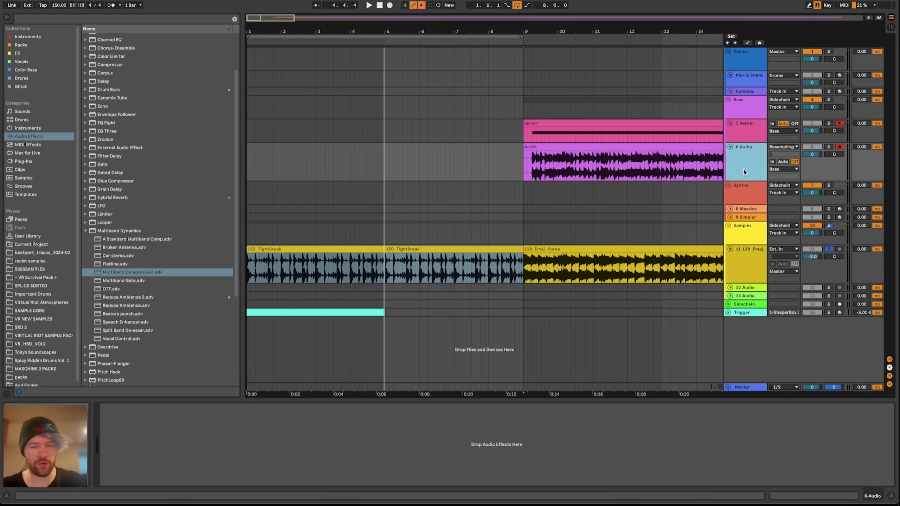
Insert a new MIDI track below the 6 Audio track and load Serum onto it
key("ctrl+shift+t")
left_click(40, 37)
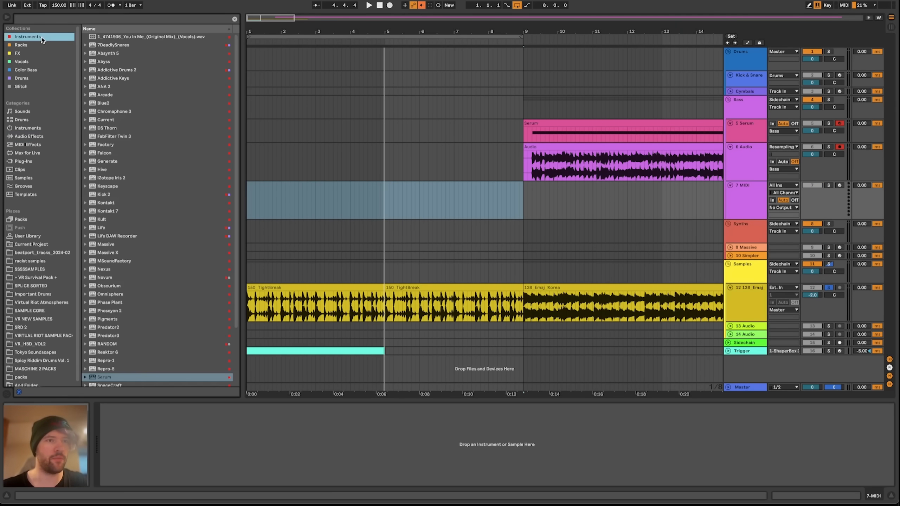
left_click_drag(739, 208, 740, 208)
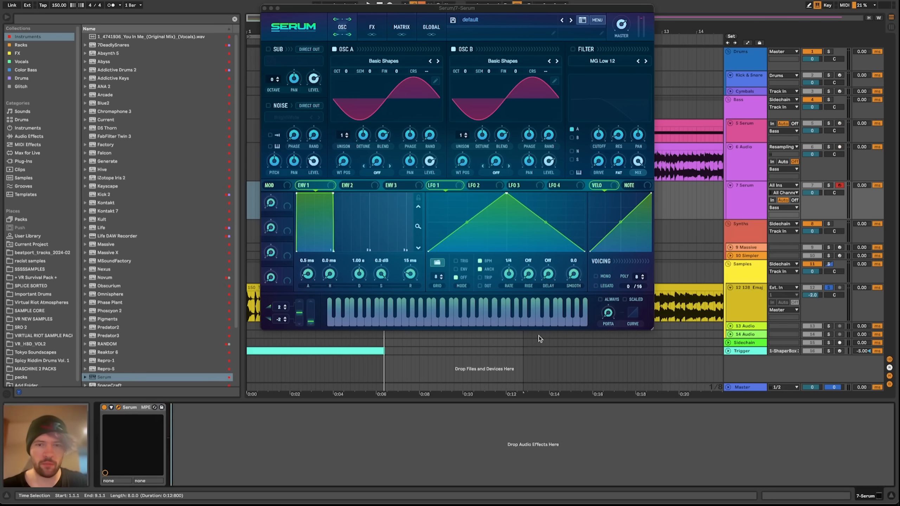
Copy Delay Randomizer STEREO and Multiband Compression from the drum loop track onto the new Serum track and switch both off
left_click(748, 296)
left_click(140, 408)
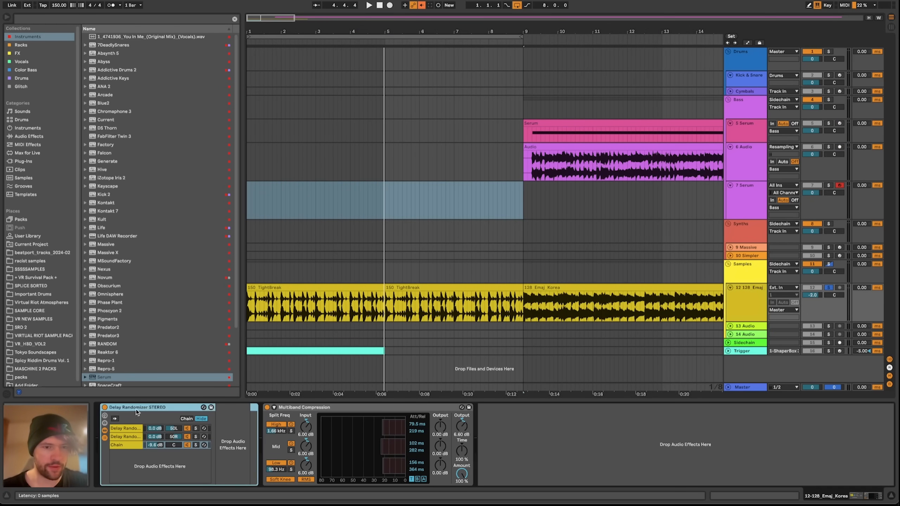
left_click(321, 410, "shift")
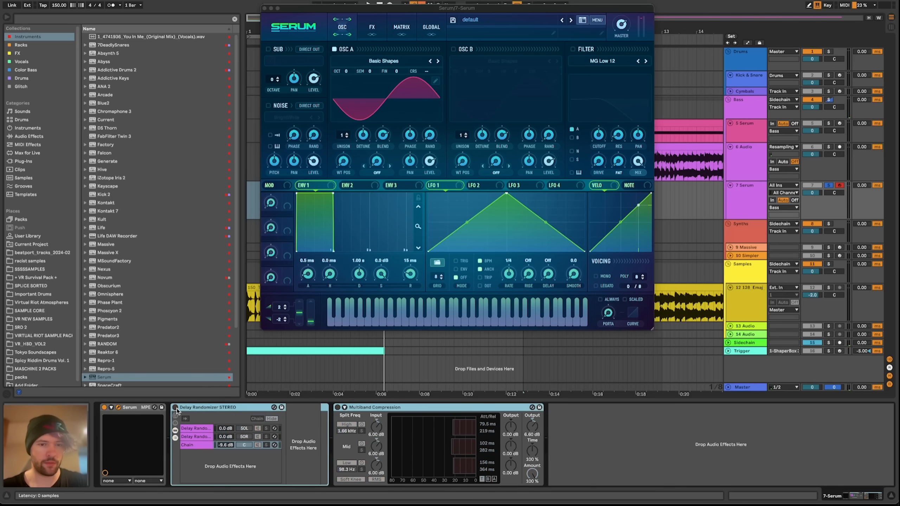
Play notes on the new Serum track with both effects bypassed, shifting the keyboard octave down and back up
key("d")
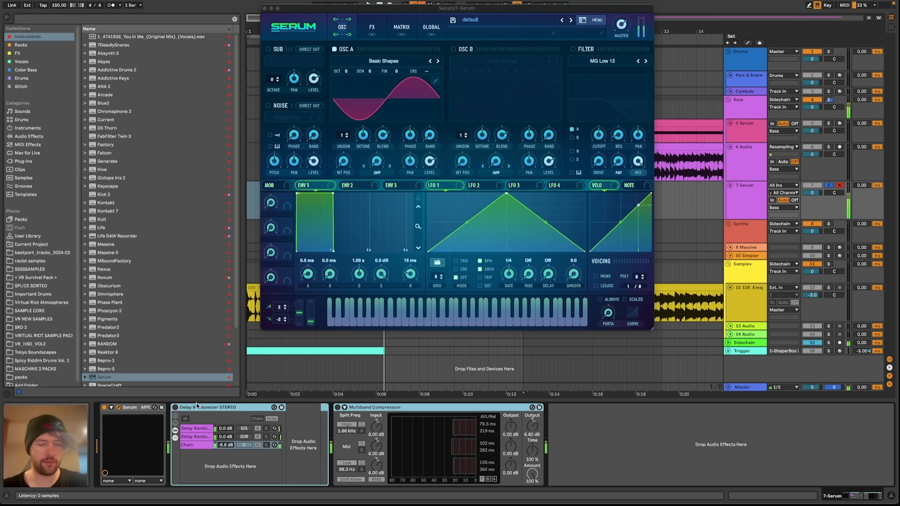
key("z")
key("x")
left_click(609, 21)
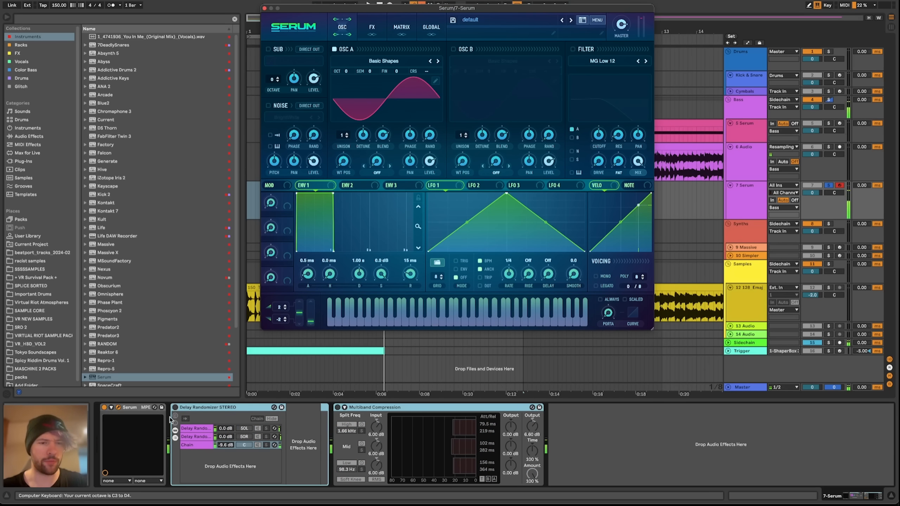
Switch Delay Randomizer STEREO and Multiband Compression back on, show the first delay chain's devices, and play Serum notes across several octaves
left_click(175, 408)
key("a")
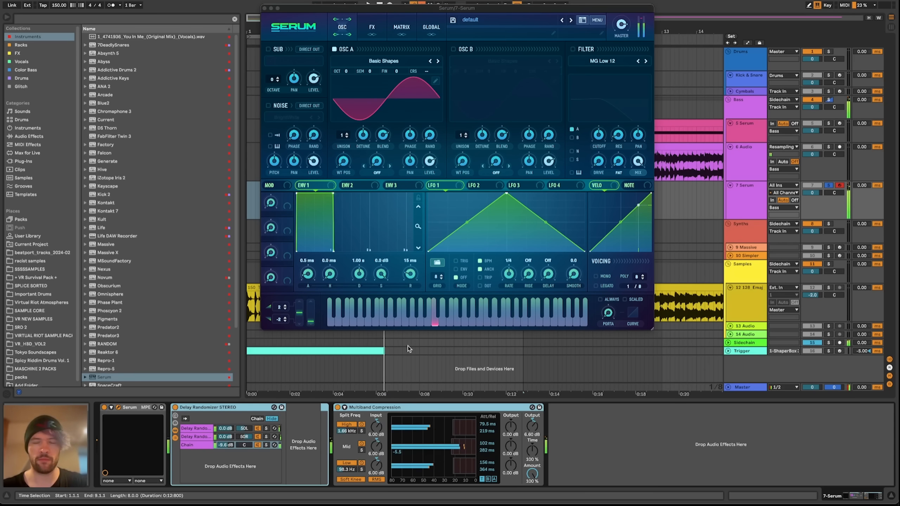
left_click(197, 427)
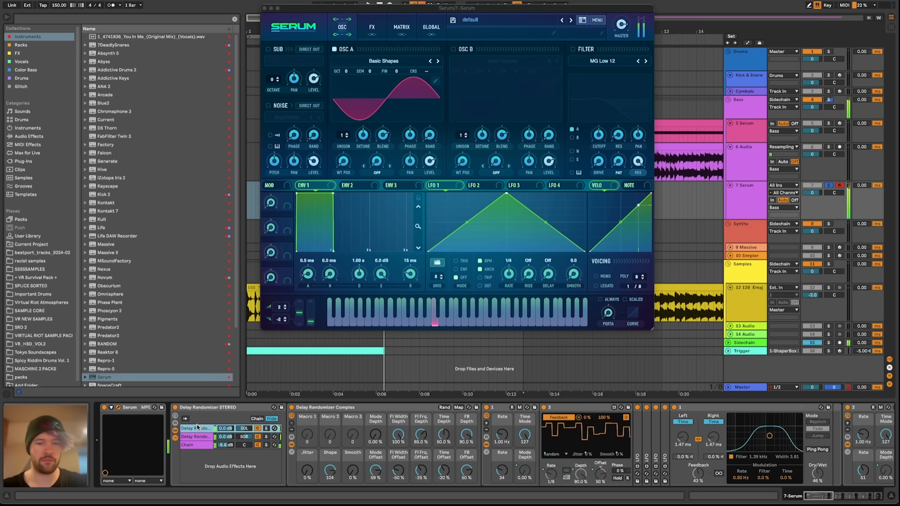
key("g")
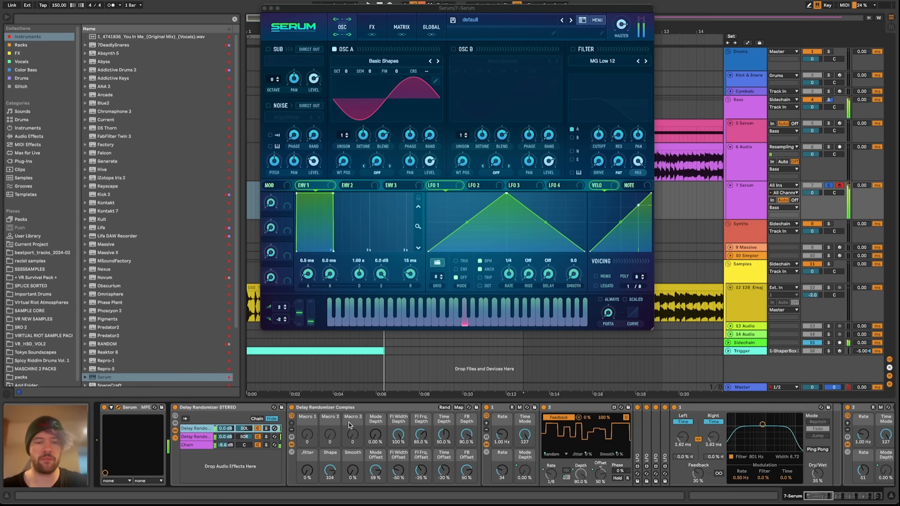
key("e")
key("s")
key("x")
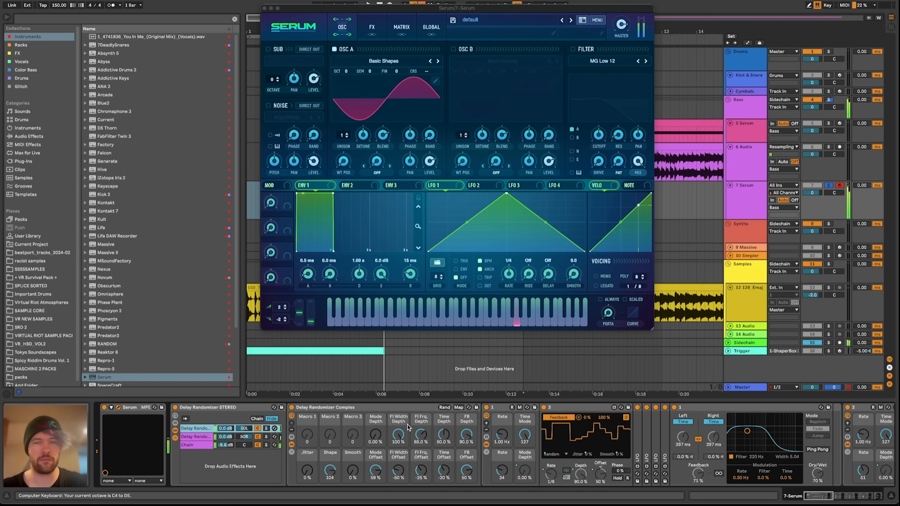
key("s")
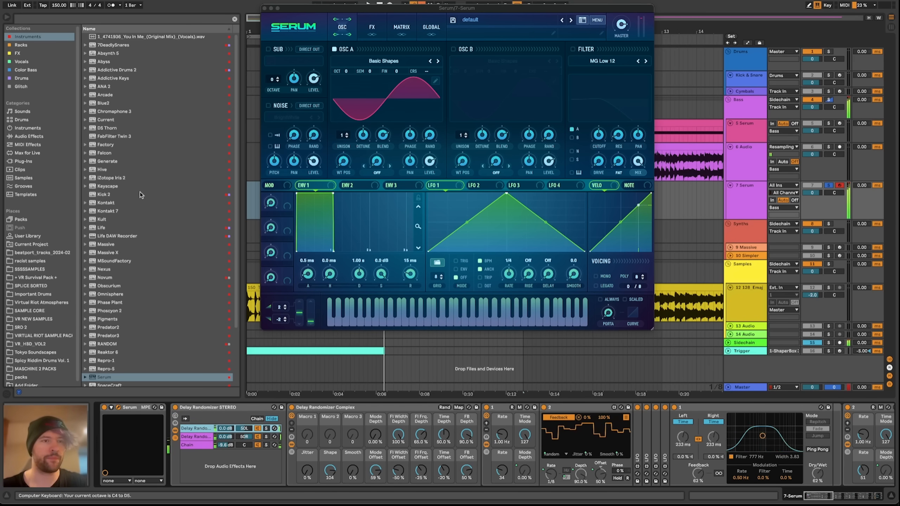
Add a Limiter after Multiband Compression on the Serum track and reset the compressor's output to 0.00 dB
left_click(29, 136)
left_click(106, 214)
double_click(107, 215)
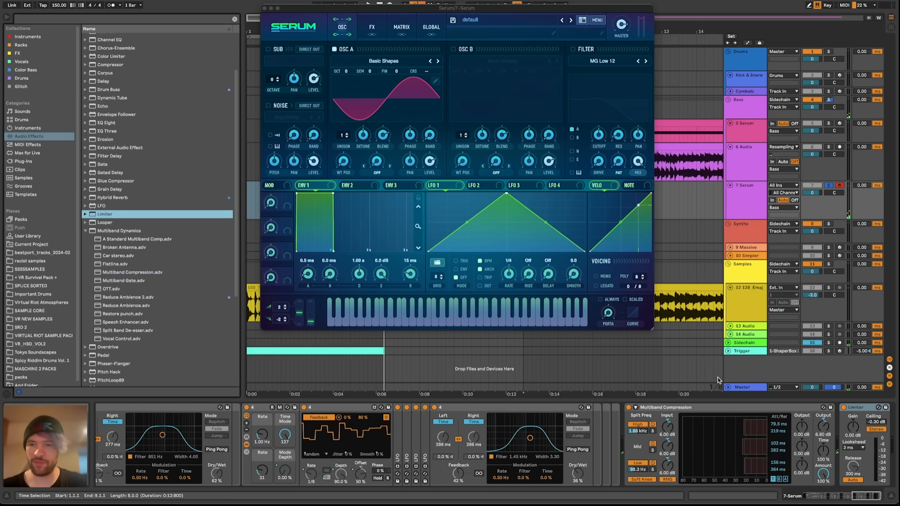
key("g")
left_click(822, 426)
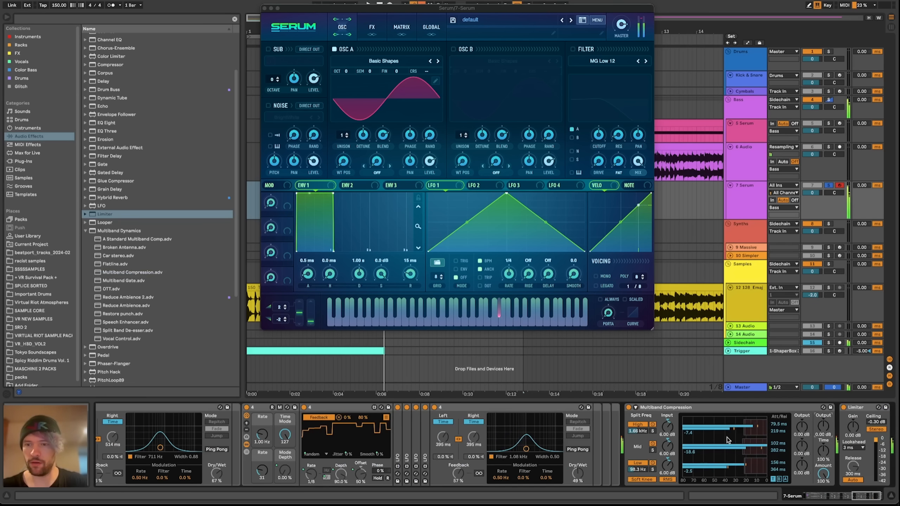
Set Serum's Oscillator A wavetable position to the saw shape and play notes through the effects in progressively lower octaves
scroll(581, 440, "left", 15)
key("z")
key("a")
key("g")
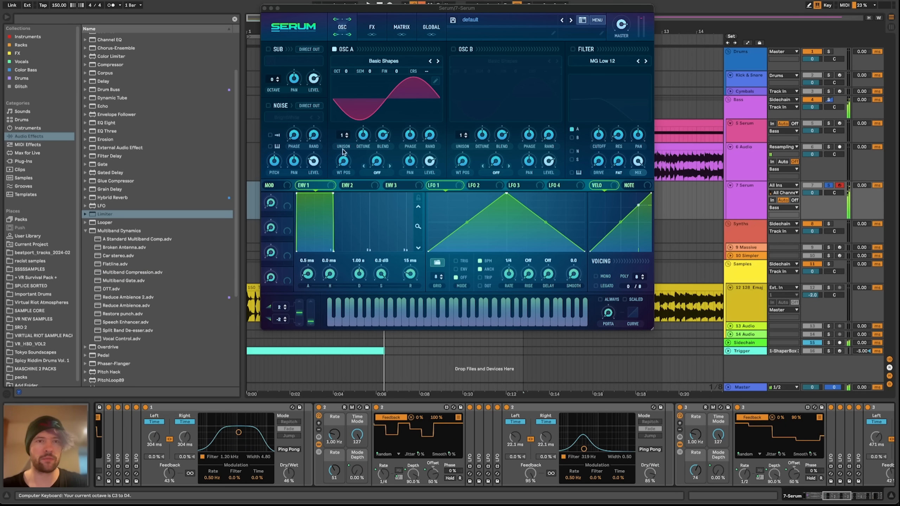
left_click(343, 161)
left_click_drag(343, 161, 343, 142)
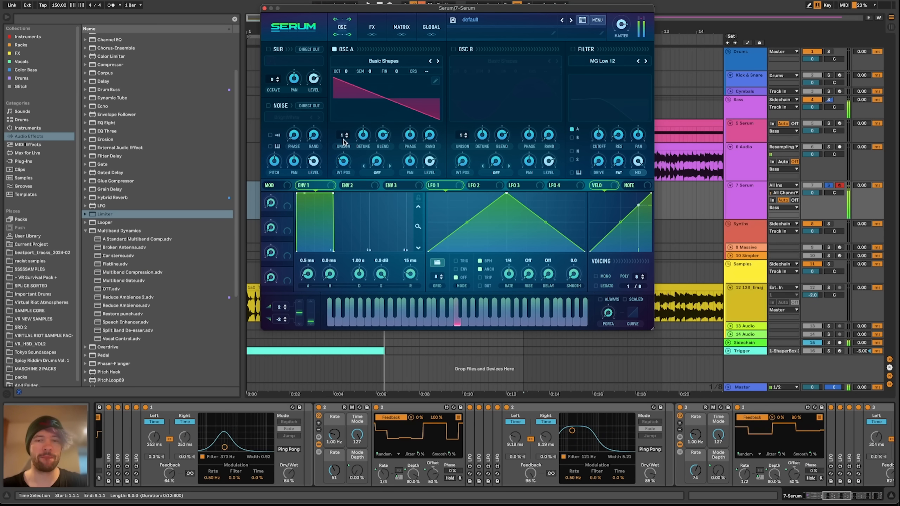
key("z")
key("g")
key("z")
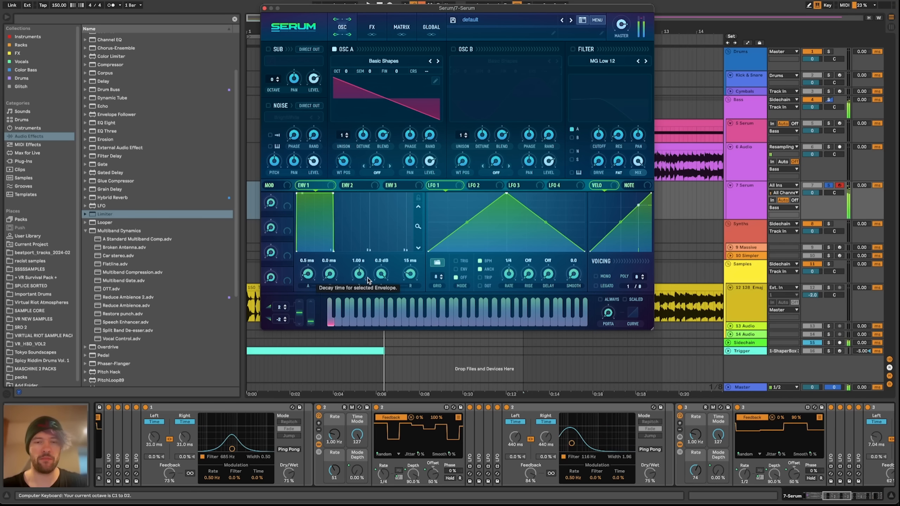
key("a")
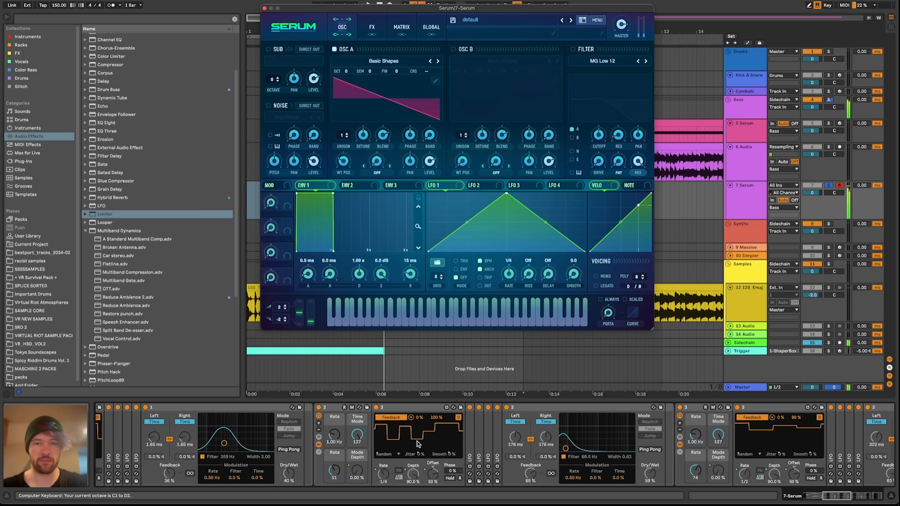
Set the second delay chain's Smooth macro to 25 % and play notes through it
scroll(443, 448, "left", 10)
left_click_drag(304, 471, 305, 469)
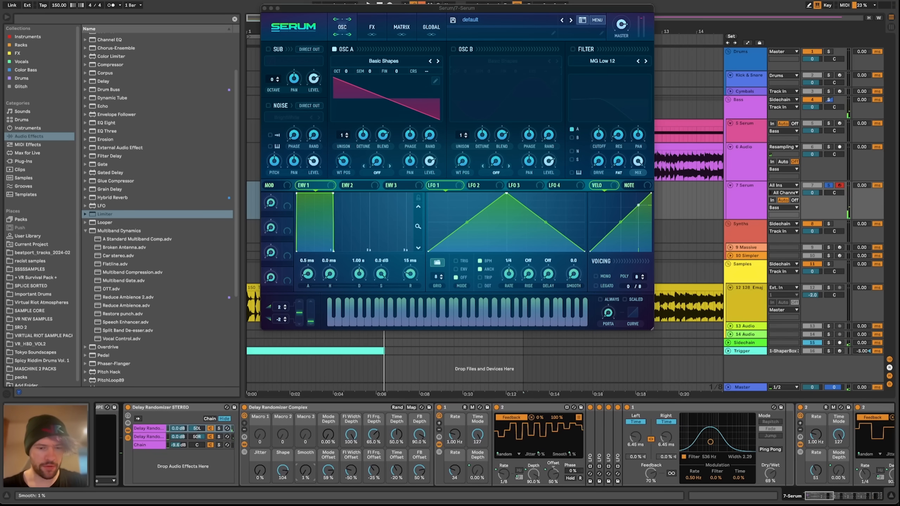
left_click(156, 440)
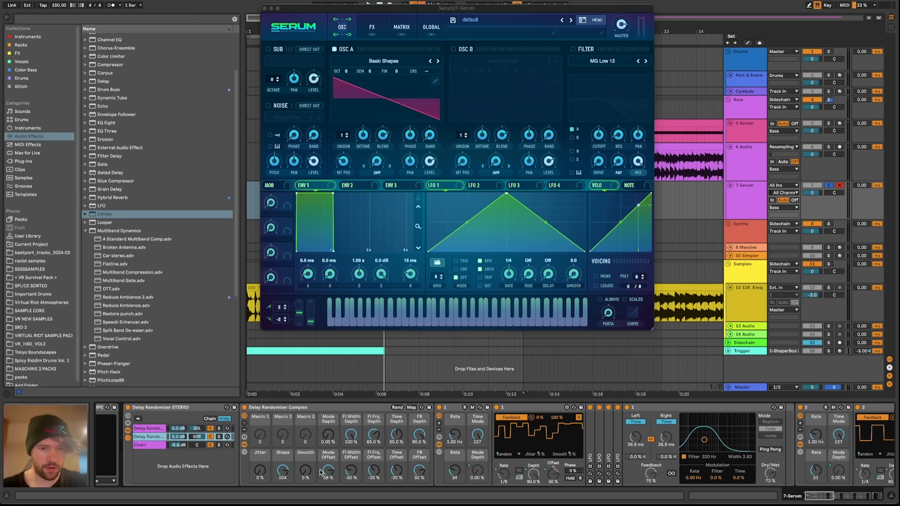
left_click(306, 472)
type("25")
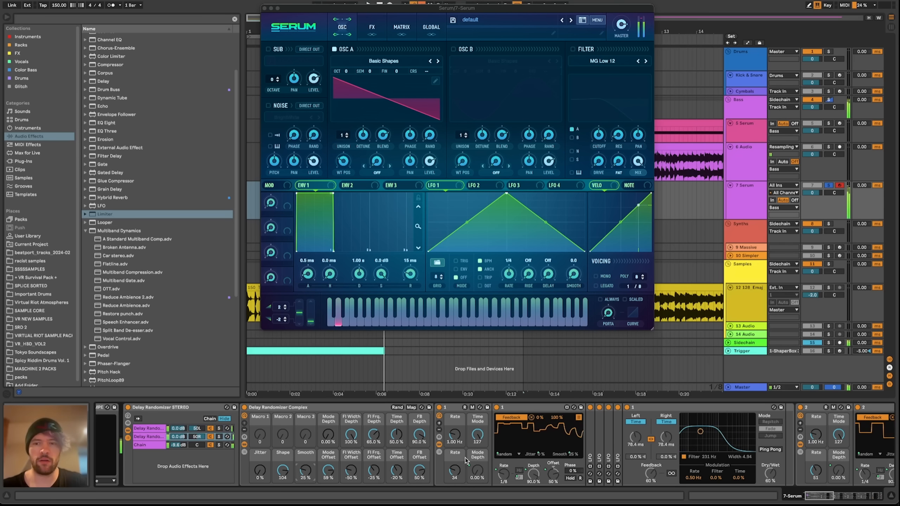
scroll(465, 460, "right", 3)
scroll(278, 467, "right", 15)
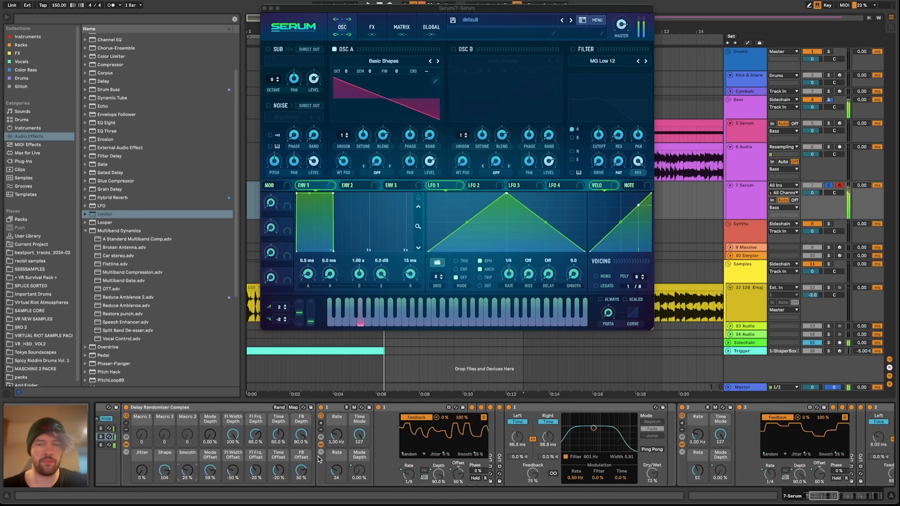
Return Oscillator A to the sine shape, lower the delay rack's Mode Offset macro to about -37 %, and play notes
left_click_drag(343, 162, 343, 177)
scroll(723, 445, "left", 15)
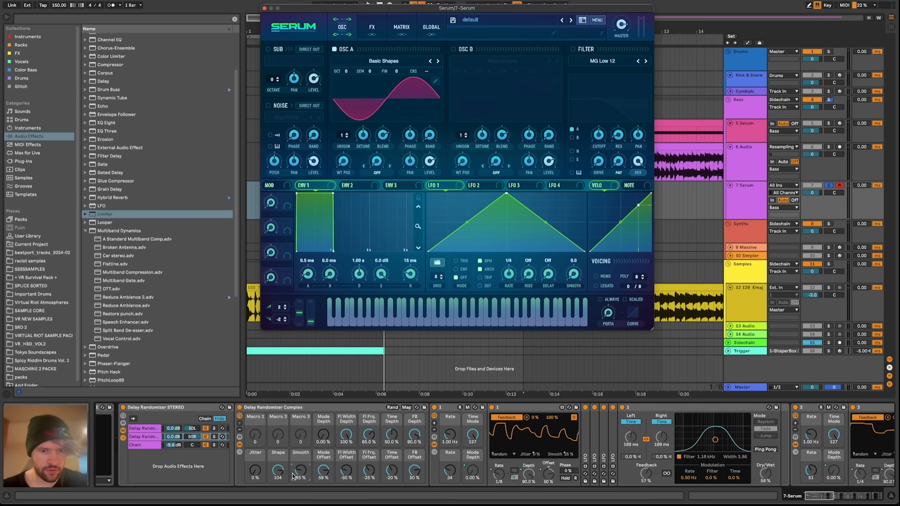
left_click_drag(323, 470, 323, 492)
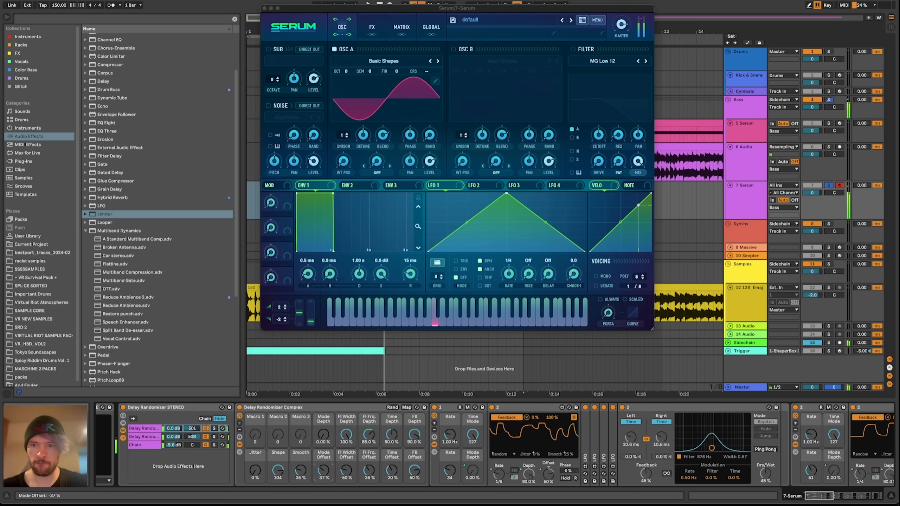
key("x")
key("g")
scroll(471, 452, "right", 1)
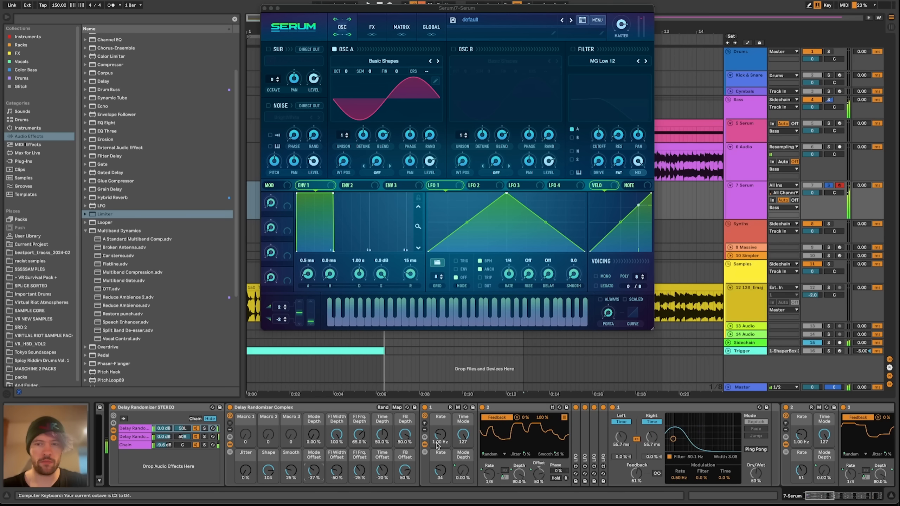
Turn on Serum's filter and Oscillator B, and raise Oscillator A's unison to 16 voices
left_click(573, 50)
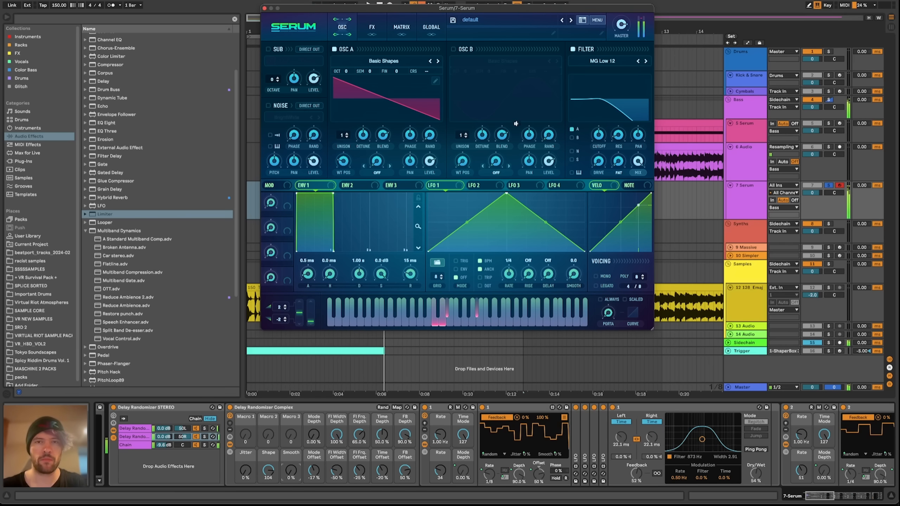
left_click_drag(343, 135, 341, 113)
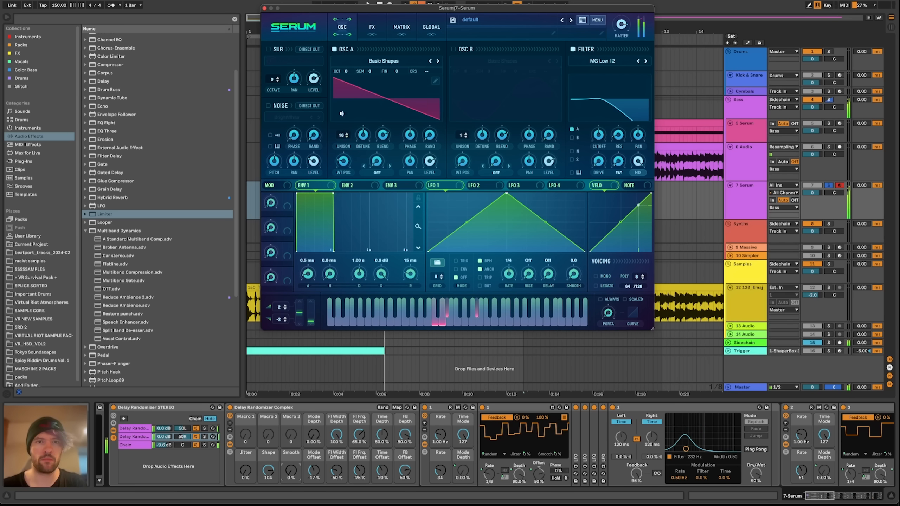
left_click(453, 48)
Raise the Multiband Compression output to about 3.3 dB during the sustained chord and look over the modulated delays
scroll(578, 431, "right", 10)
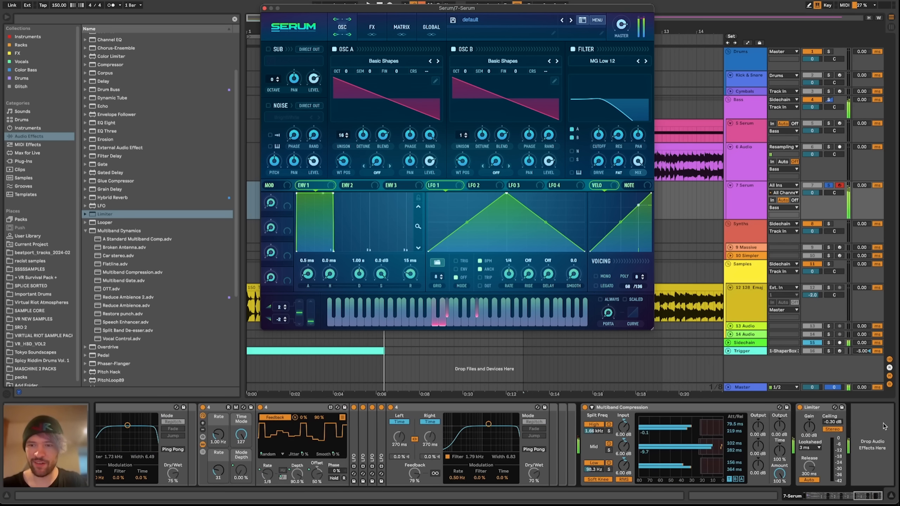
left_click_drag(783, 427, 783, 420)
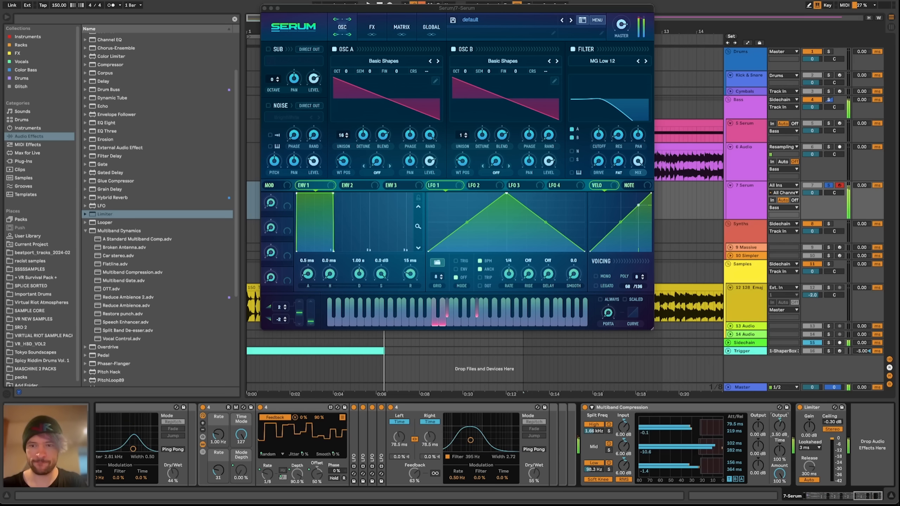
scroll(521, 445, "left", 10)
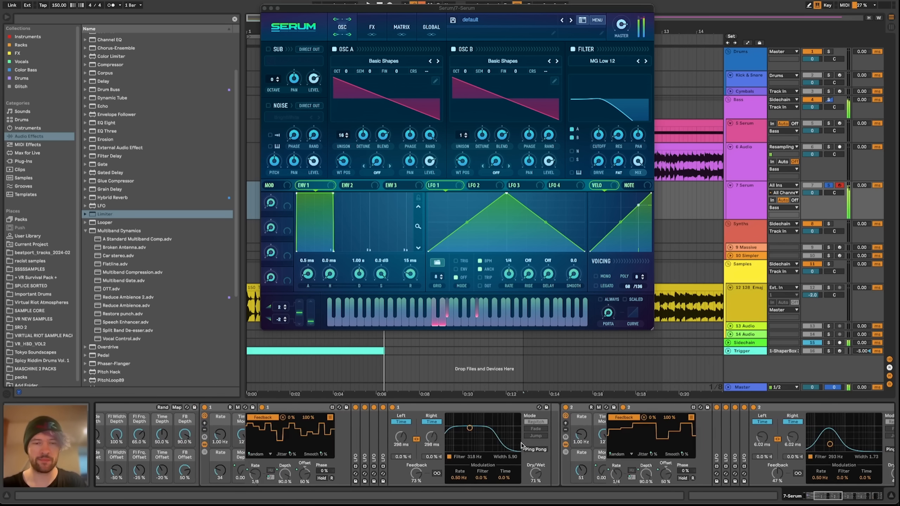
scroll(584, 451, "right", 10)
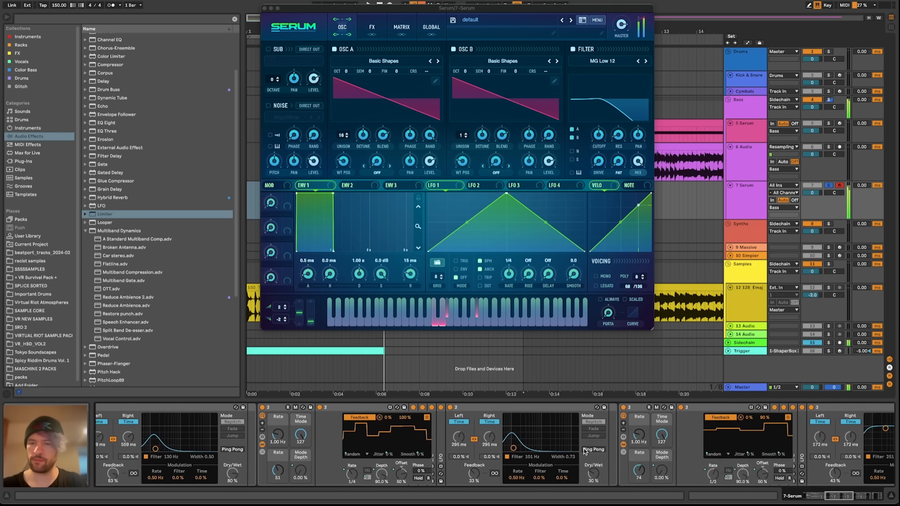
scroll(584, 451, "right", 4)
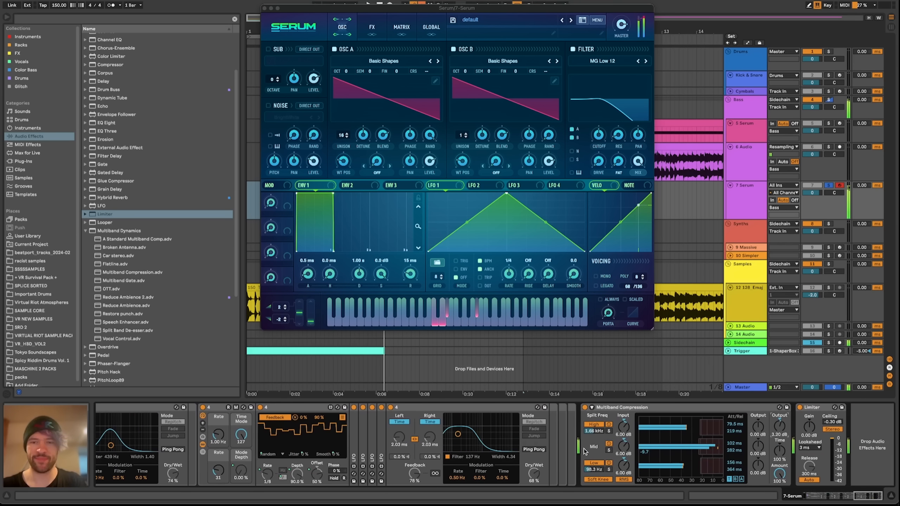
Sweep Serum's pitch bend up and down under the sustained chord, and raise Multiband Compression's high-band input to 19.7 dB
left_click_drag(299, 315, 297, 310)
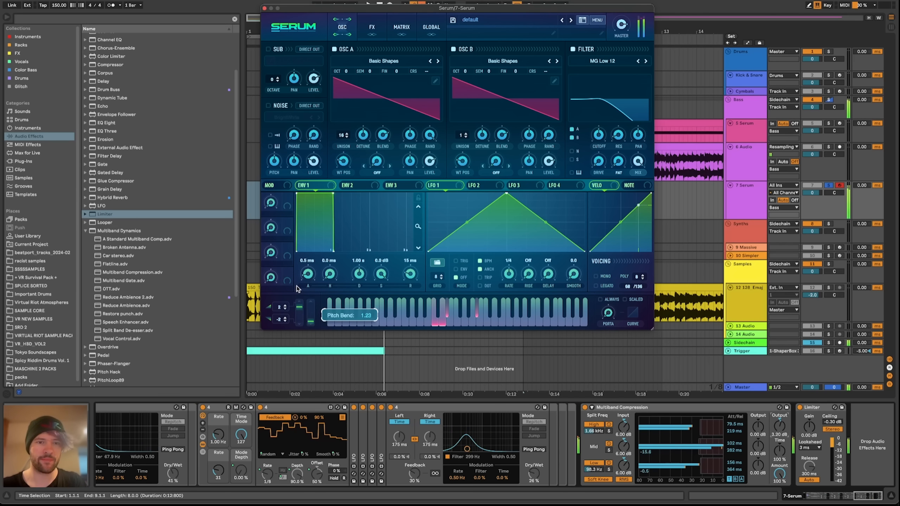
left_click_drag(297, 282, 301, 320)
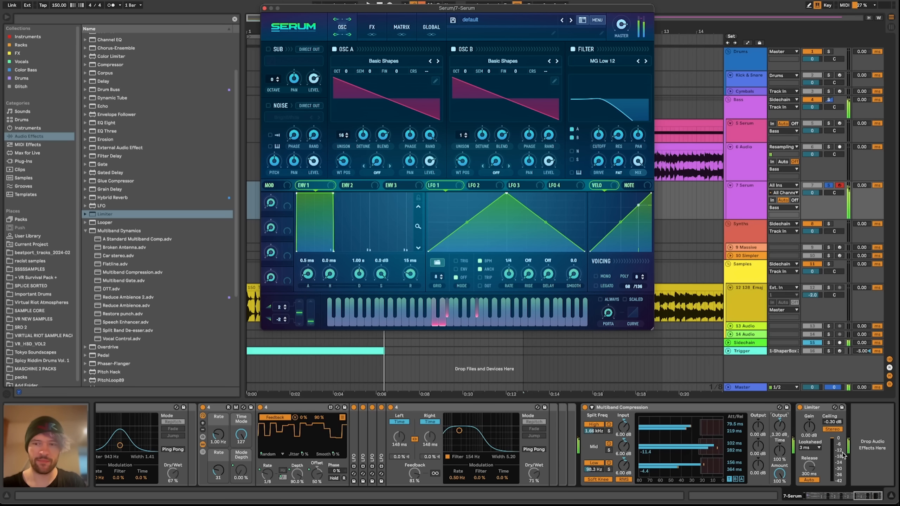
left_click_drag(622, 431, 622, 420)
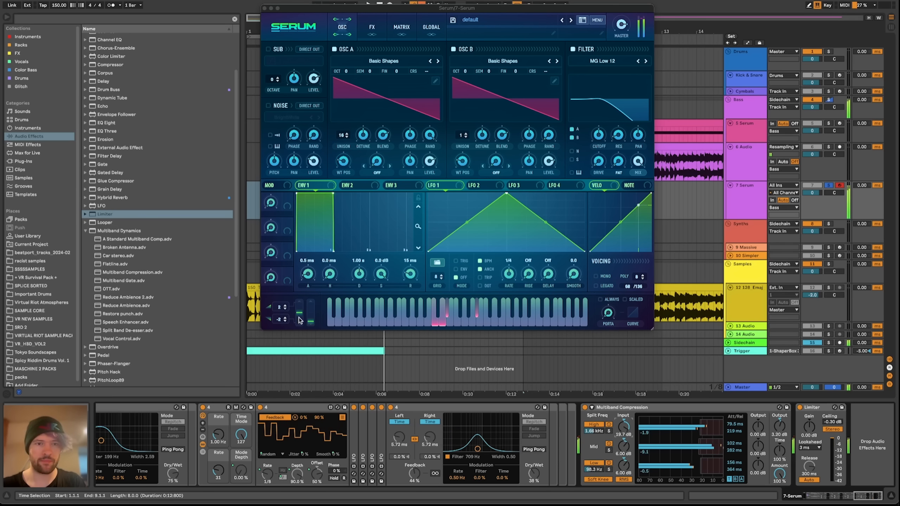
left_click_drag(300, 320, 298, 263)
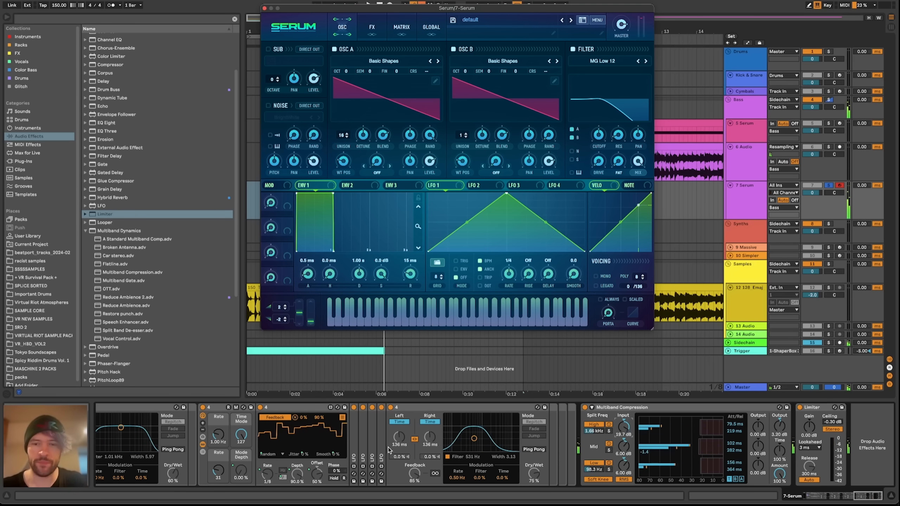
Unfold the Serum device's parameter area on its track and turn on Configure mode
scroll(207, 451, "left", 20)
left_click(207, 451)
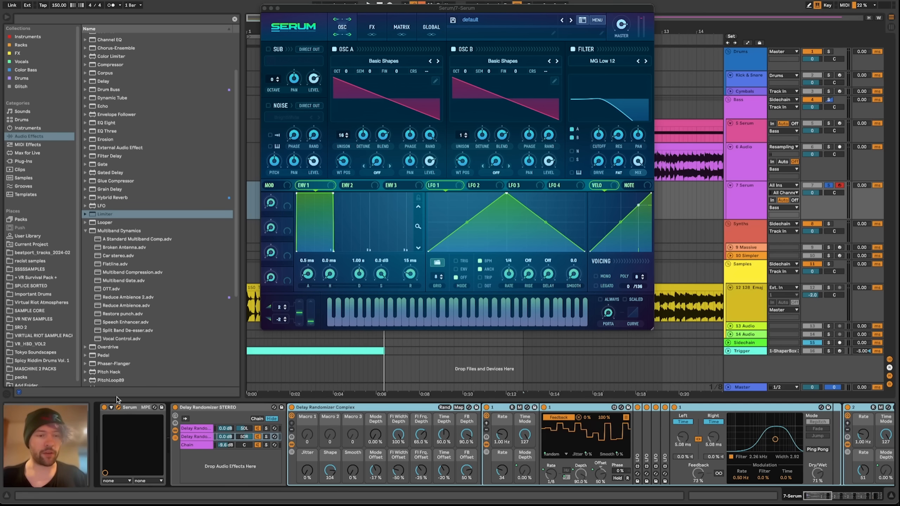
left_click(110, 408)
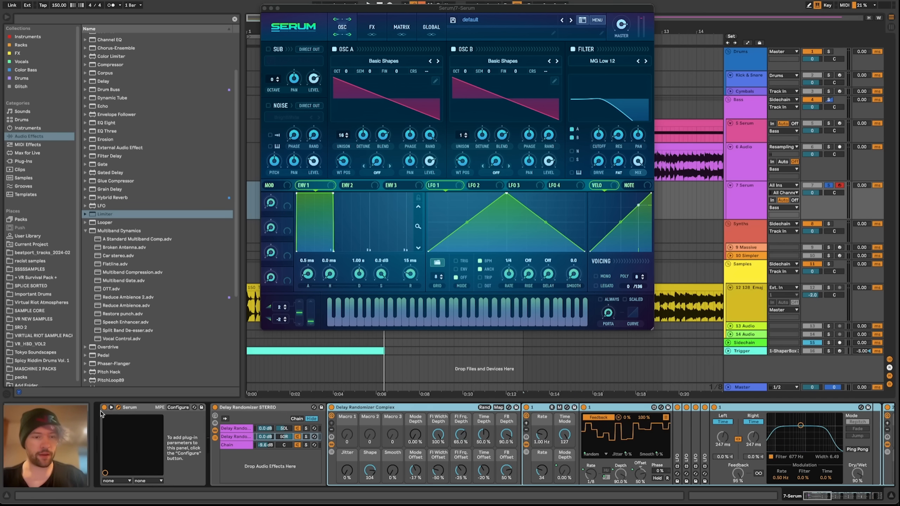
left_click(186, 409)
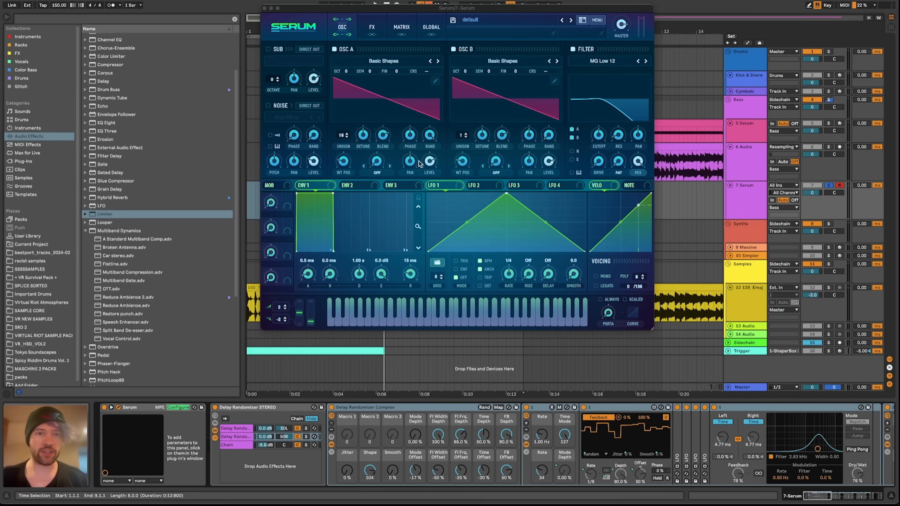
Expose Oscillator A's warp, unison blend, unison detune and pan, plus Oscillator B's warp and unison detune, as configured Serum parameters
left_click(378, 163)
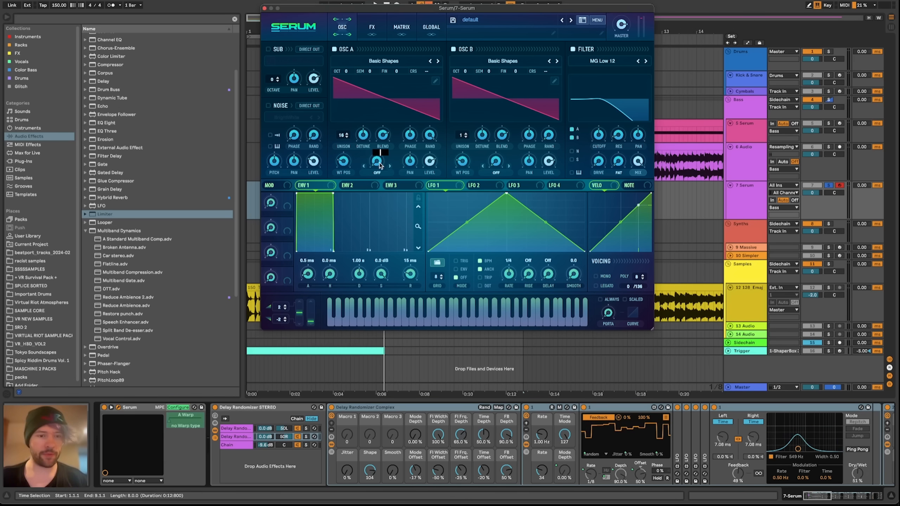
left_click(383, 134)
left_click(363, 135)
left_click(409, 160)
left_click(495, 162)
left_click(482, 135)
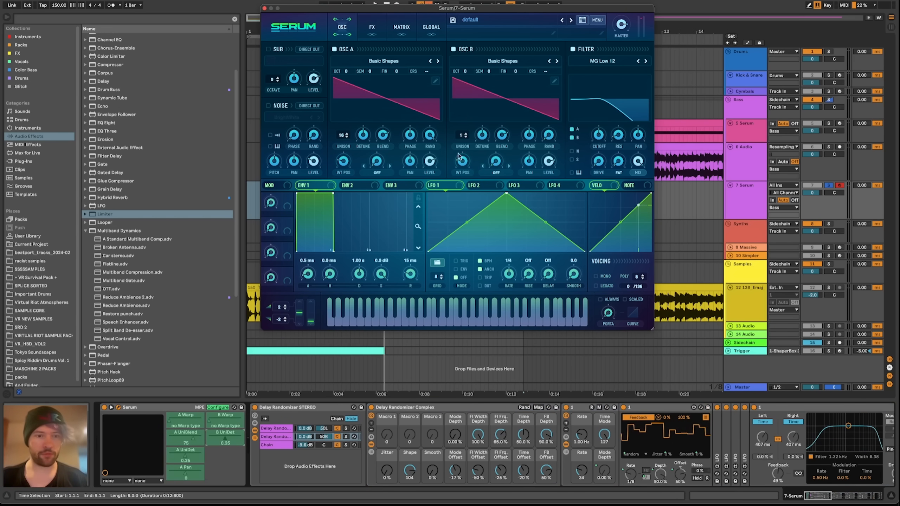